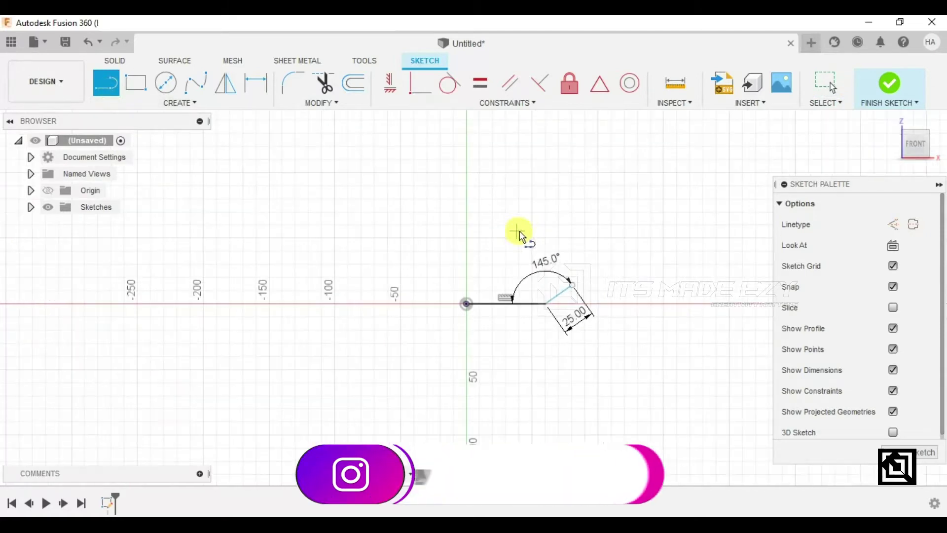
Draw a 40 mm horizontal line to the right from the upper end of the sloped line.
scroll(430, 270, "up", 2)
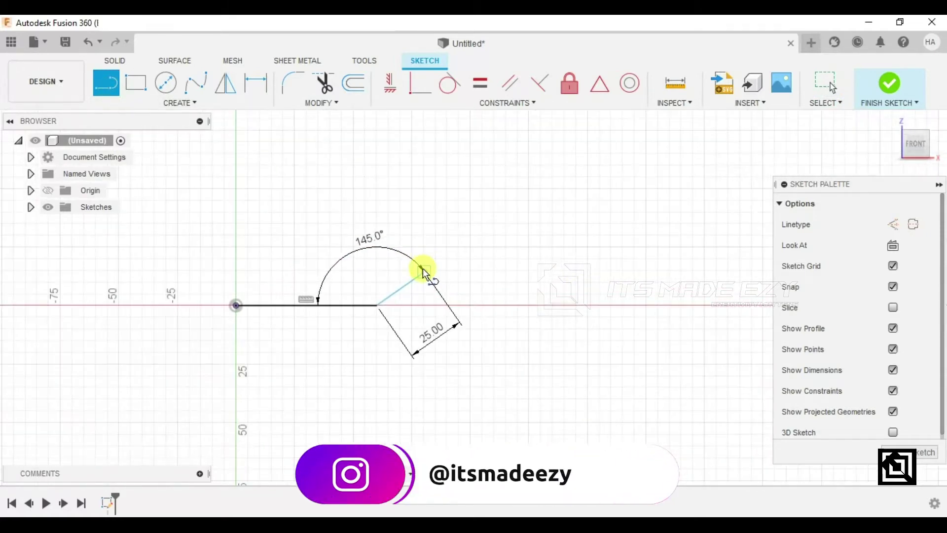
left_click(424, 270)
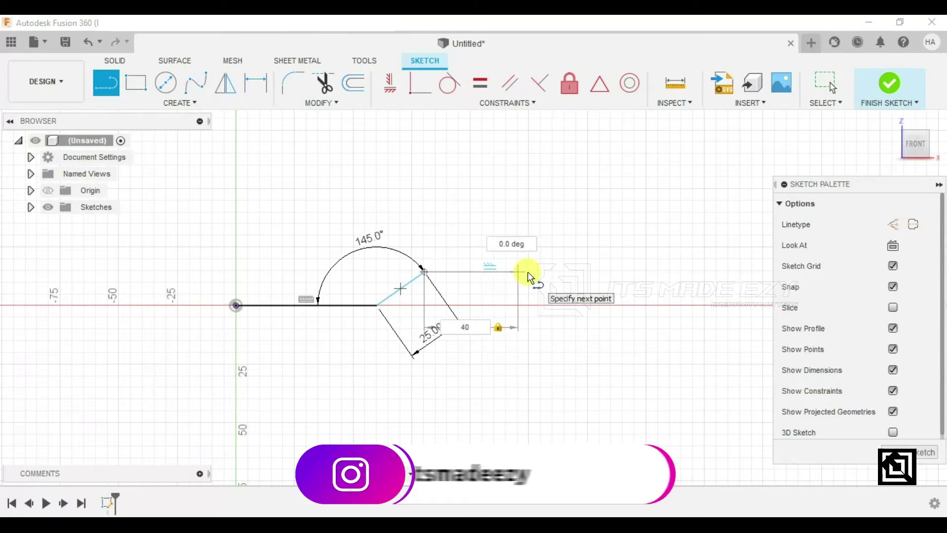
key("Return")
key("Escape")
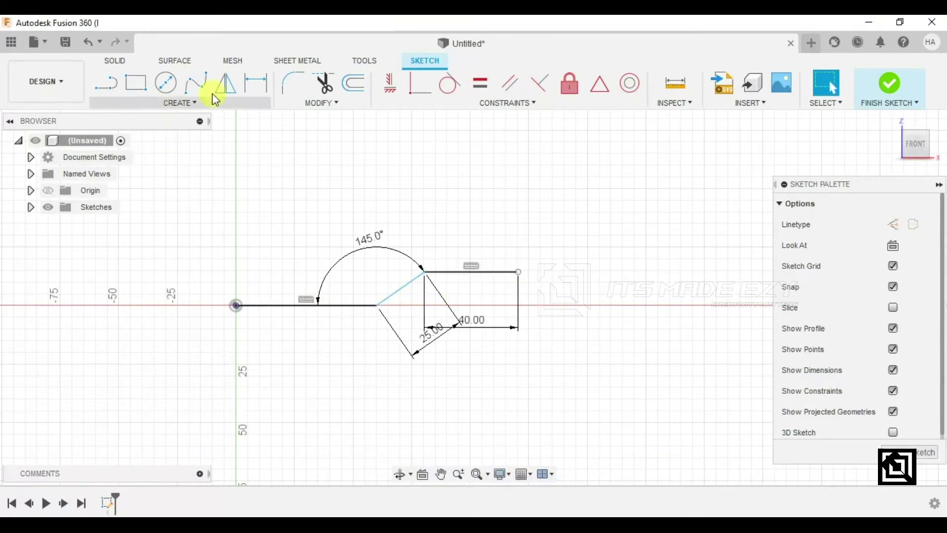
Dimension the first horizontal line starting at the origin as 60 mm.
left_click(256, 83)
left_click(312, 301)
left_click(322, 376)
key("Return")
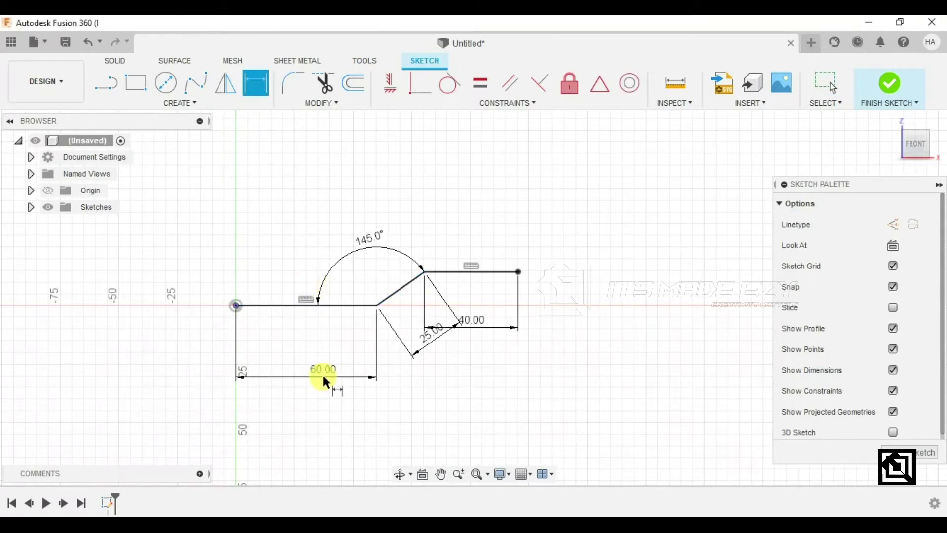
key("Escape")
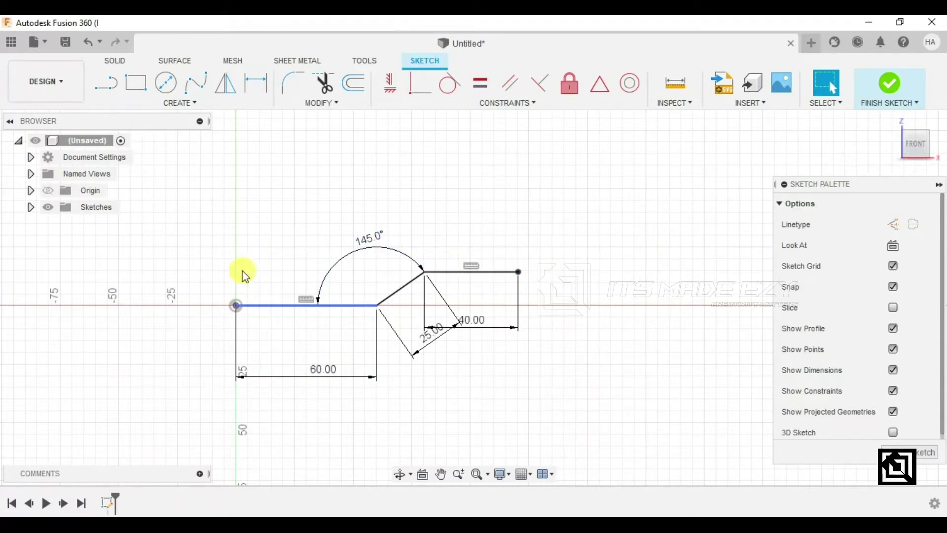
Draw a 7.5 mm vertical line straight down from the origin at 90 degrees to the base line.
left_click(110, 94)
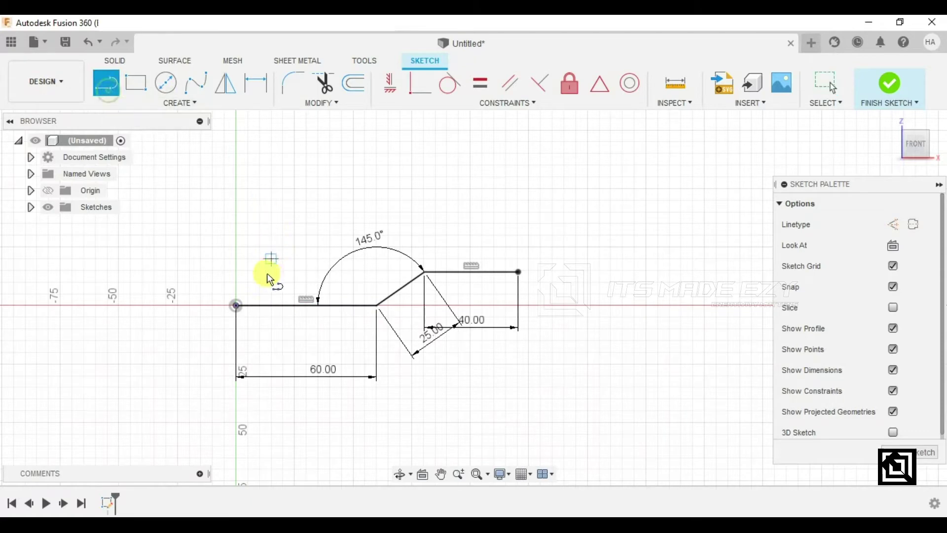
left_click(237, 306)
scroll(237, 314, "up", 4)
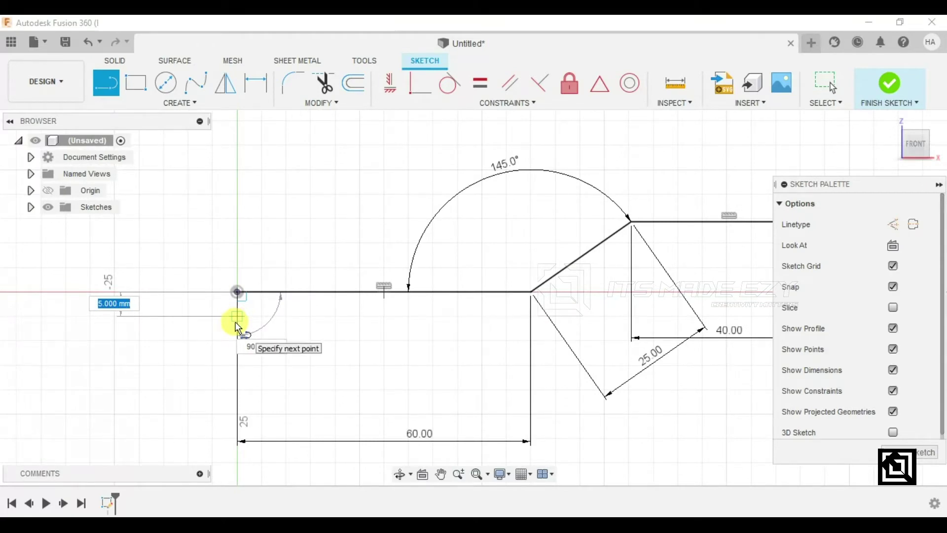
type("7.5")
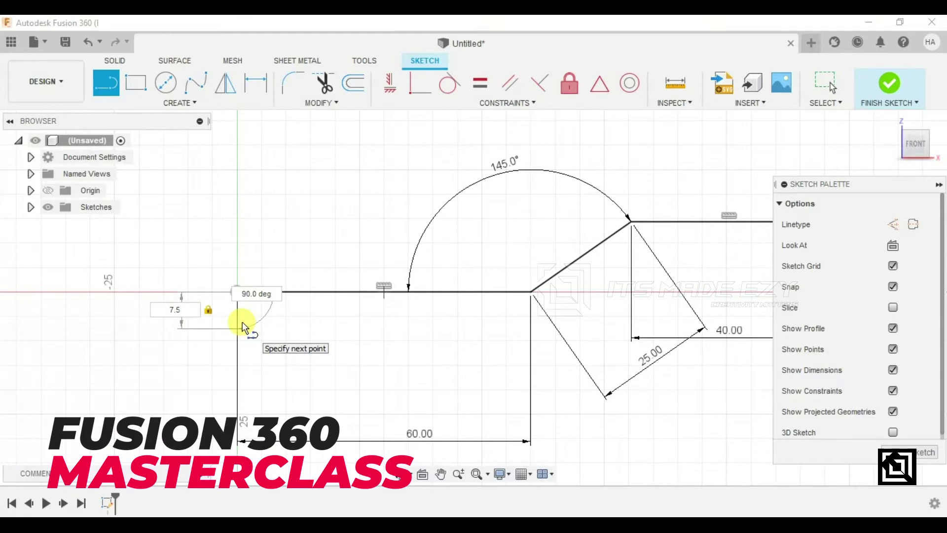
key("Tab")
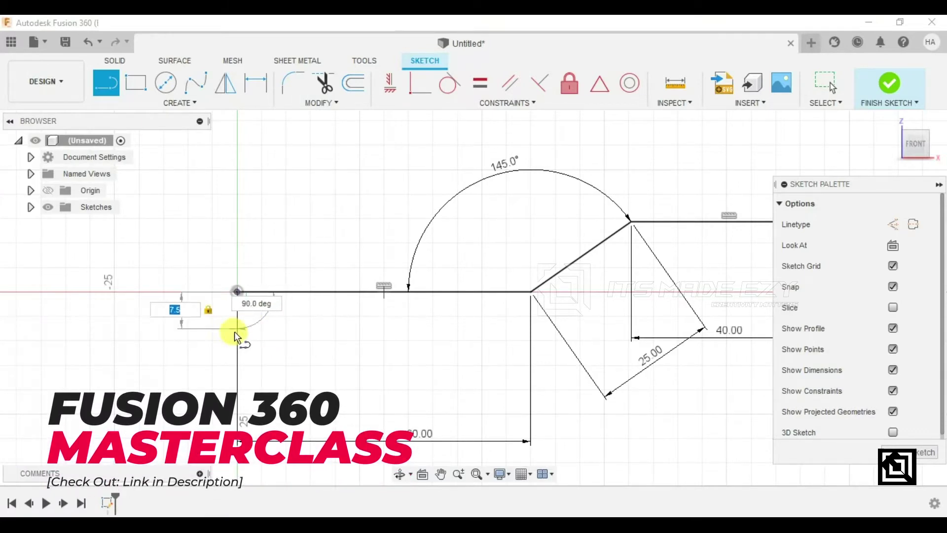
left_click(237, 337)
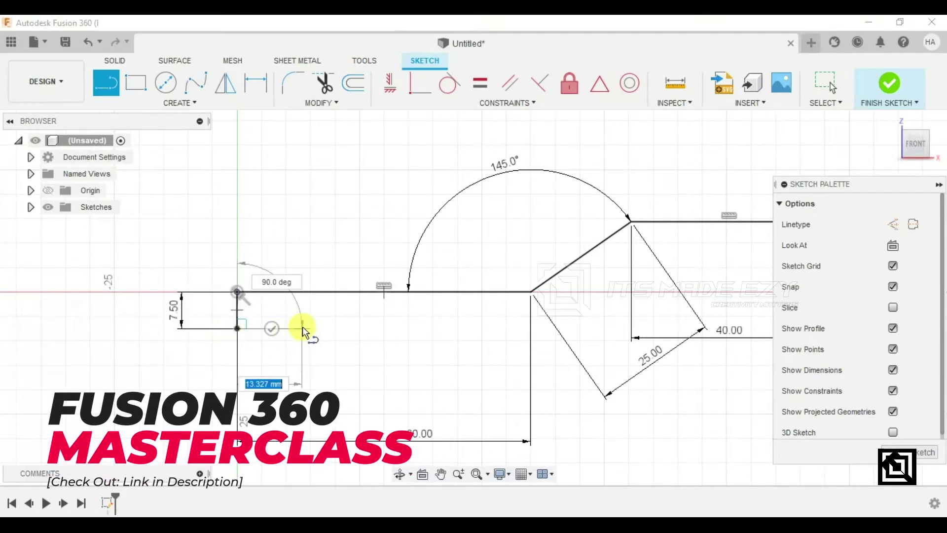
Continue the lower outline with a horizontal line, a slope about 26 mm long and another horizontal line, closing it at the upper line's right end.
left_click(555, 329)
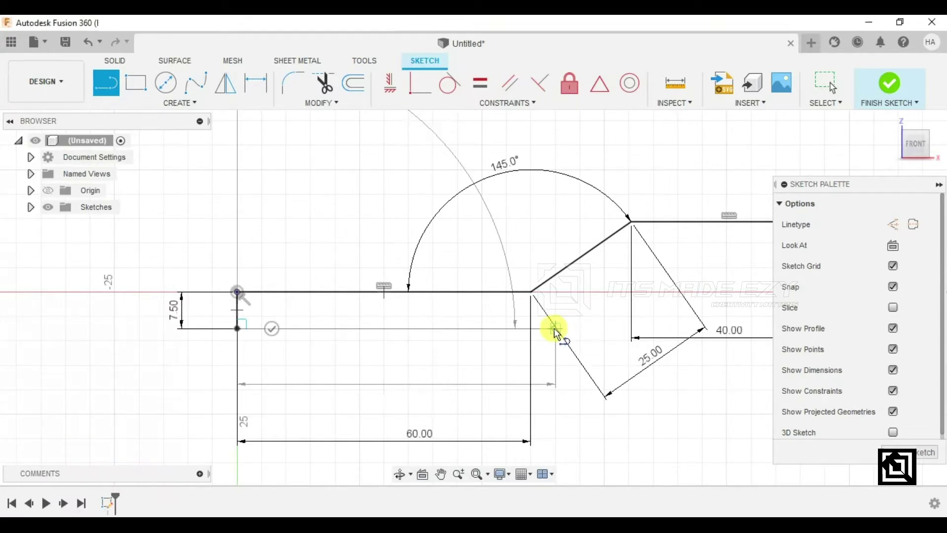
left_click(662, 257)
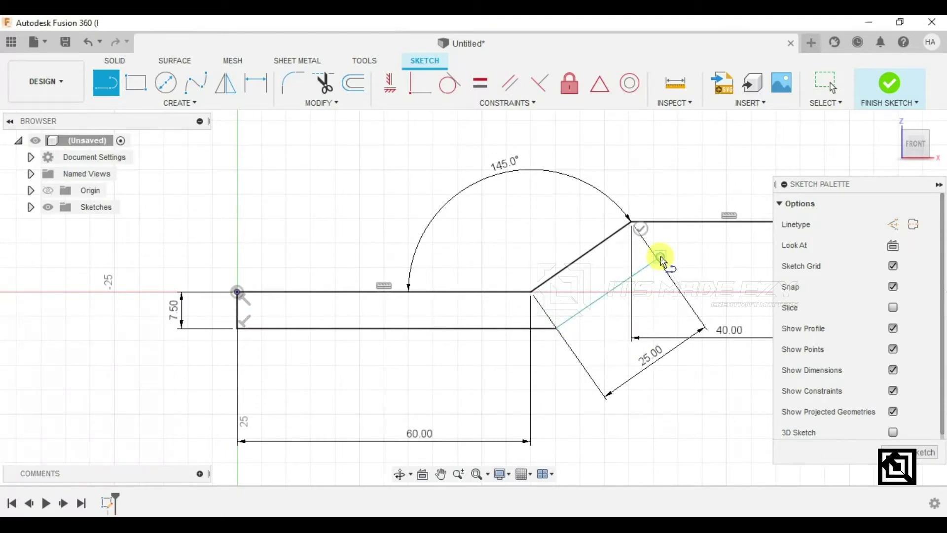
scroll(617, 260, "down", 3)
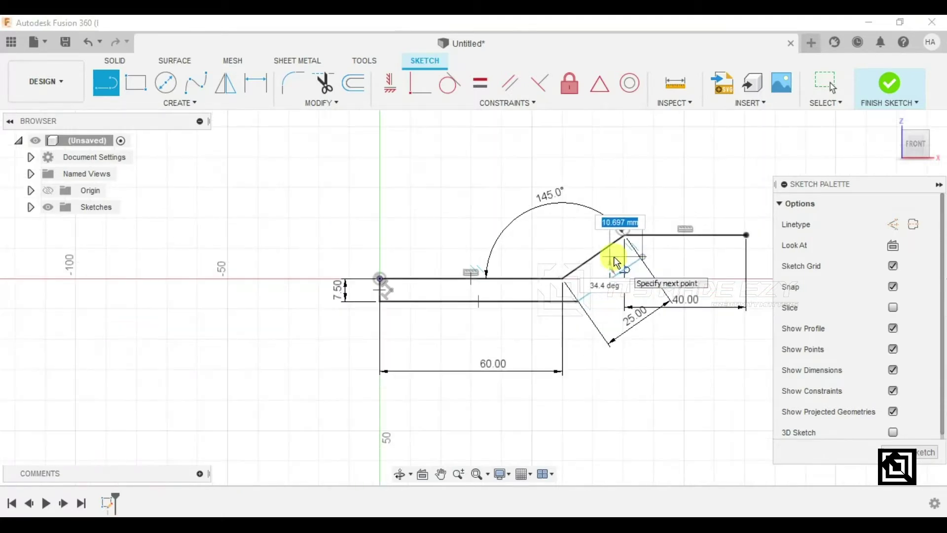
left_click(747, 256)
left_click(746, 236)
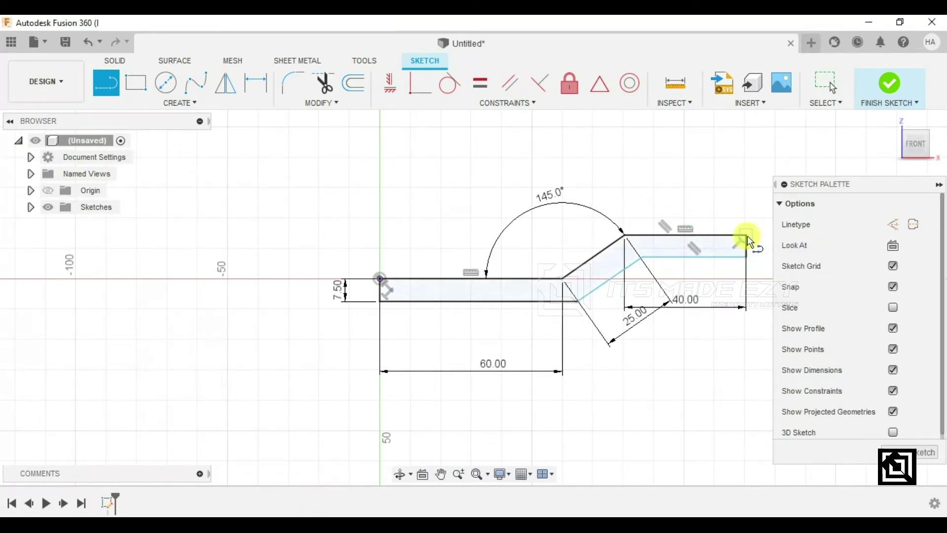
left_click(656, 202)
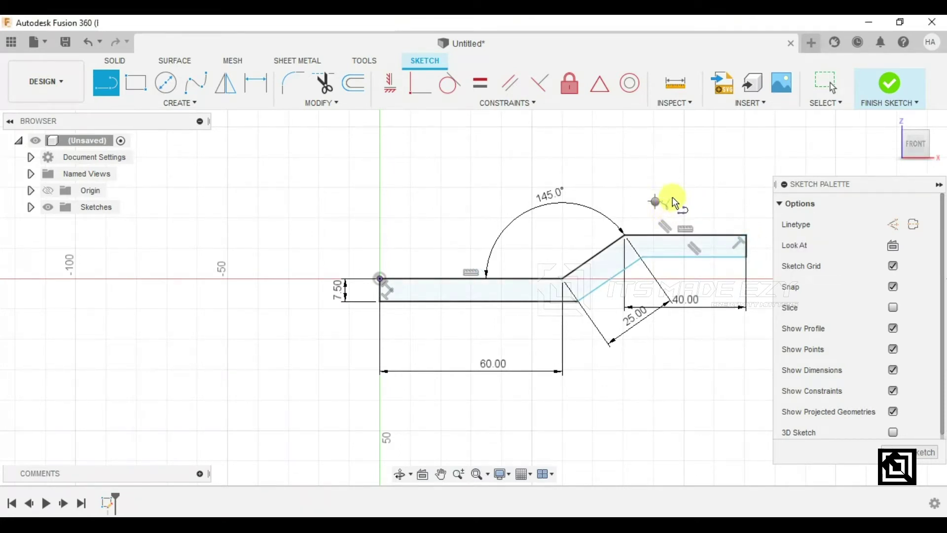
key("Escape")
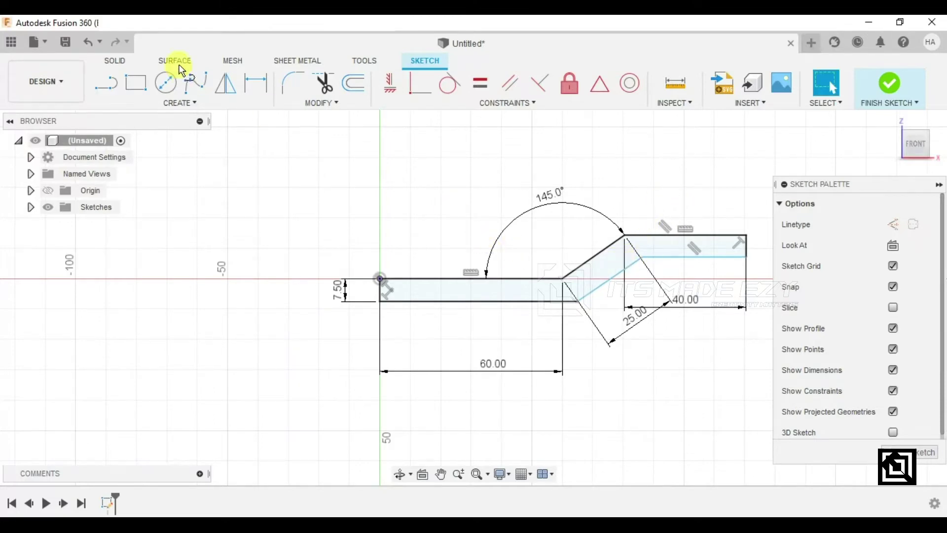
Dimension the lower sloped line's length as 25 mm.
left_click(256, 84)
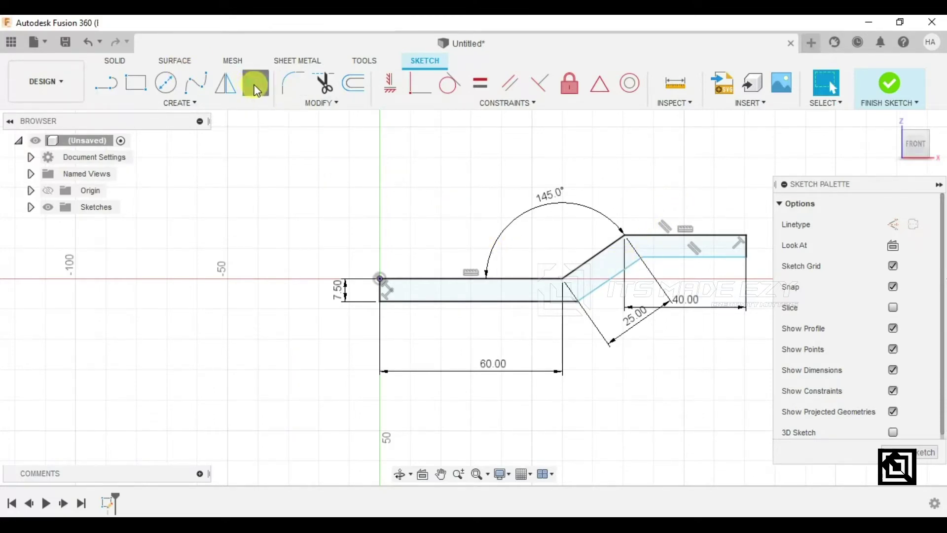
left_click(605, 284)
left_click(673, 356)
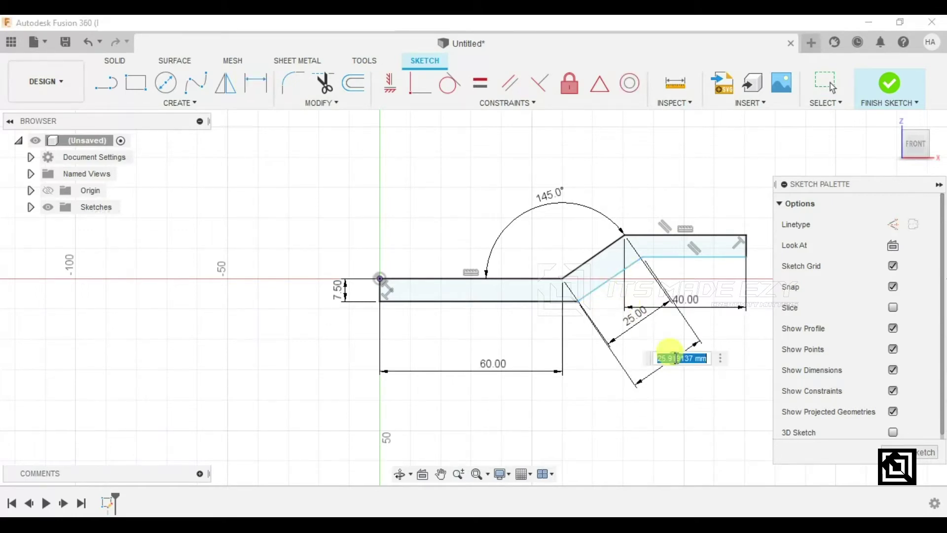
type("25")
key("Return")
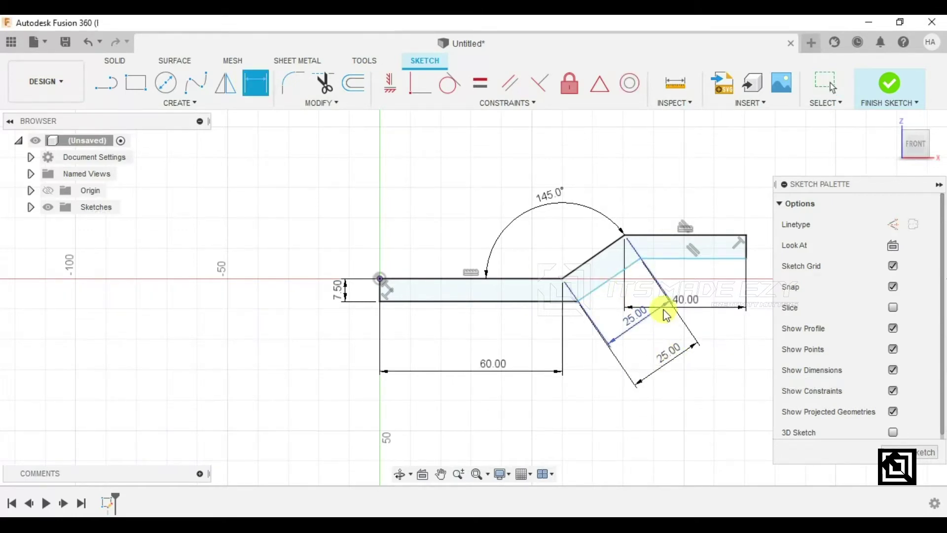
scroll(641, 259, "up", 3)
scroll(641, 261, "down", 2)
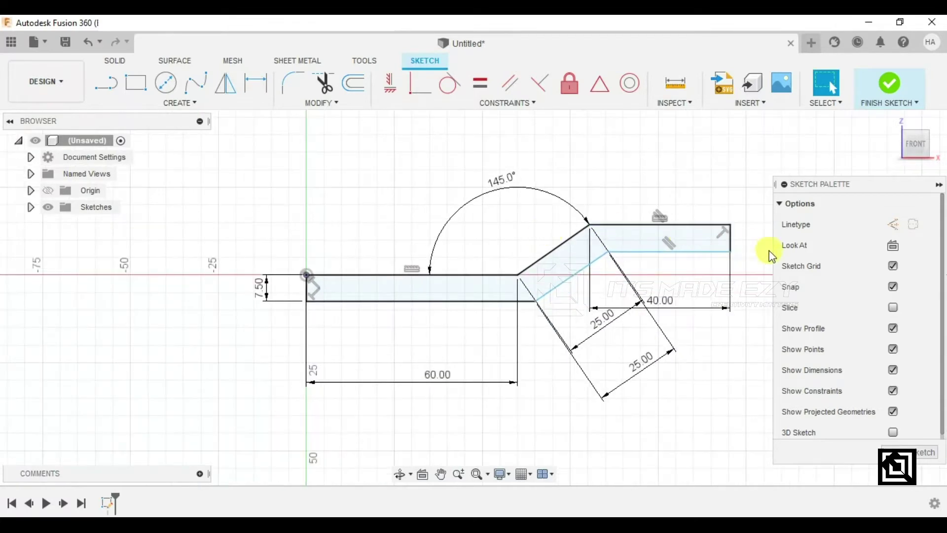
Dimension the short vertical line closing the profile's right end as 7.5 mm.
left_click(255, 82)
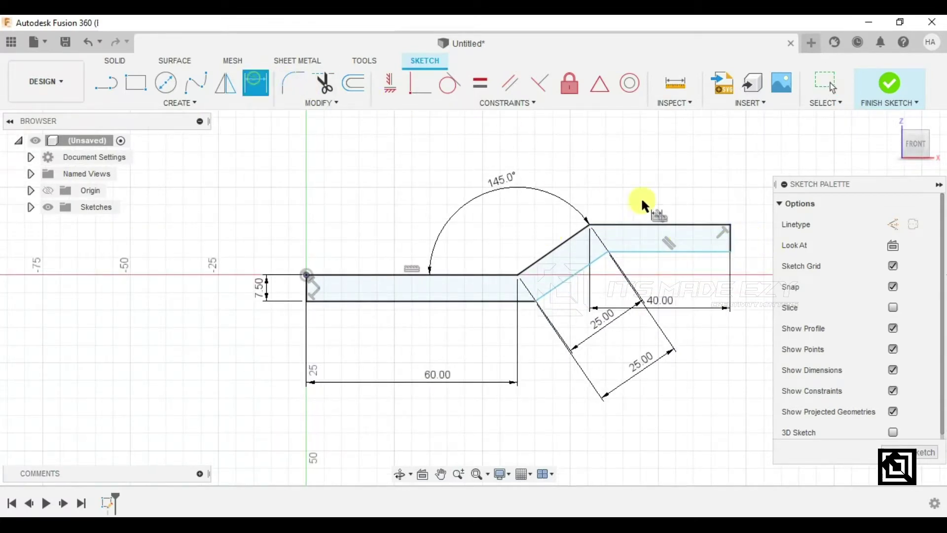
left_click(730, 236)
left_click(741, 178)
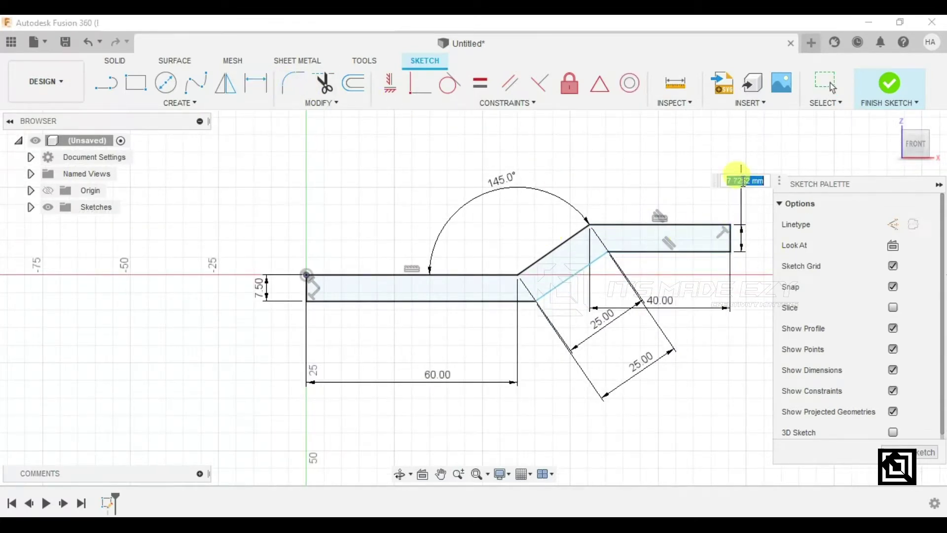
type("7.5")
key("Return")
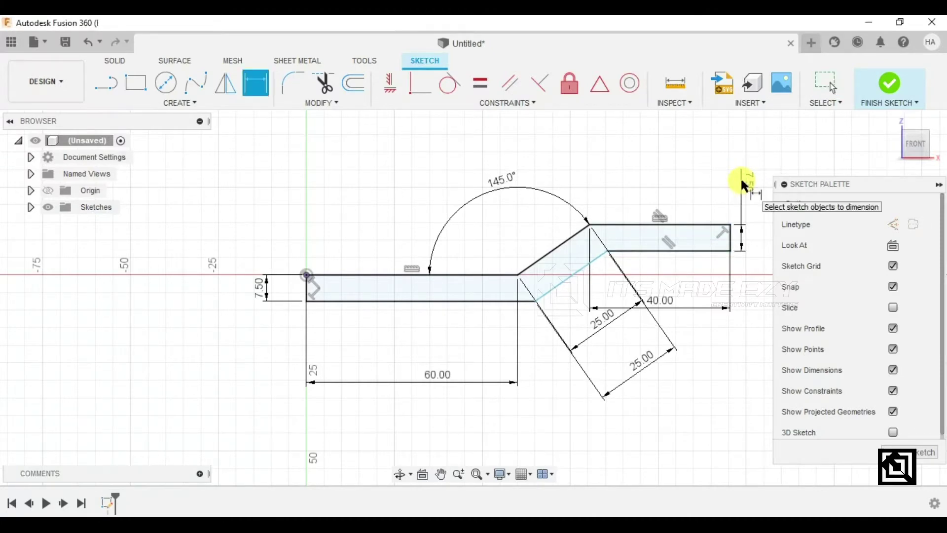
key("Escape")
Try to apply a Parallel constraint between the upper and lower sloped lines.
scroll(598, 294, "up", 3)
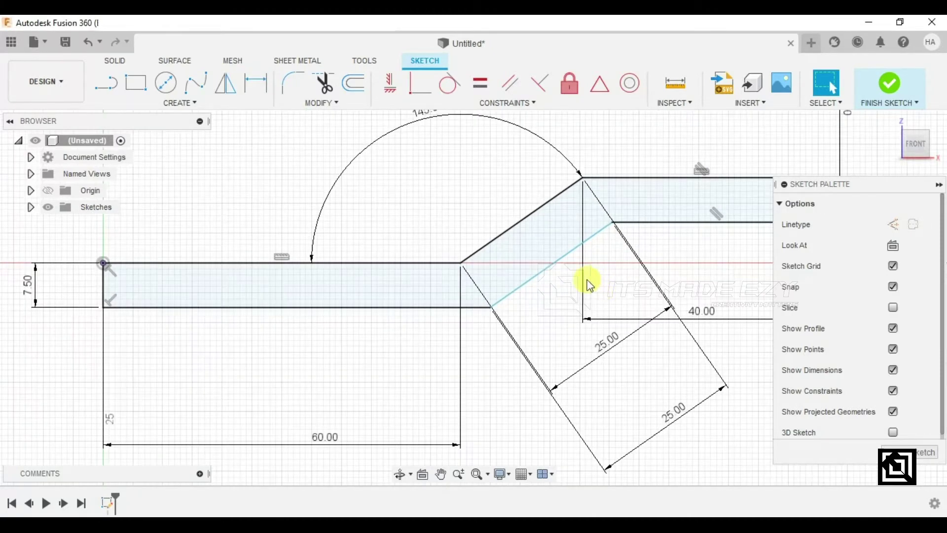
left_click(508, 294)
left_click(513, 227)
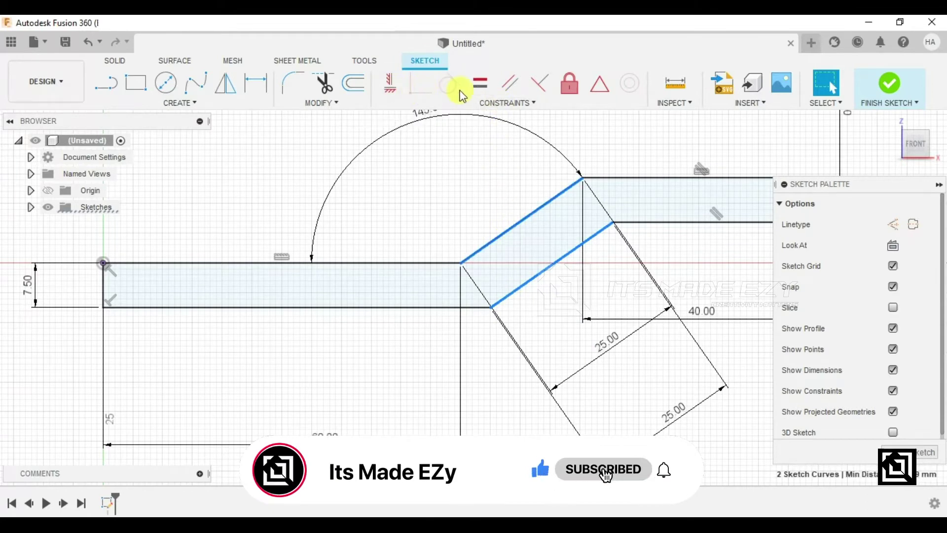
left_click(511, 85)
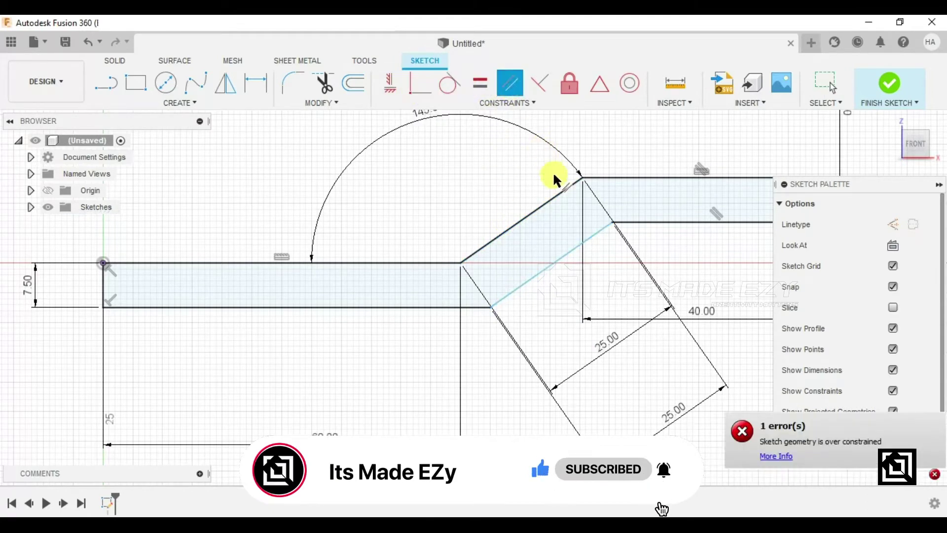
left_click(591, 238)
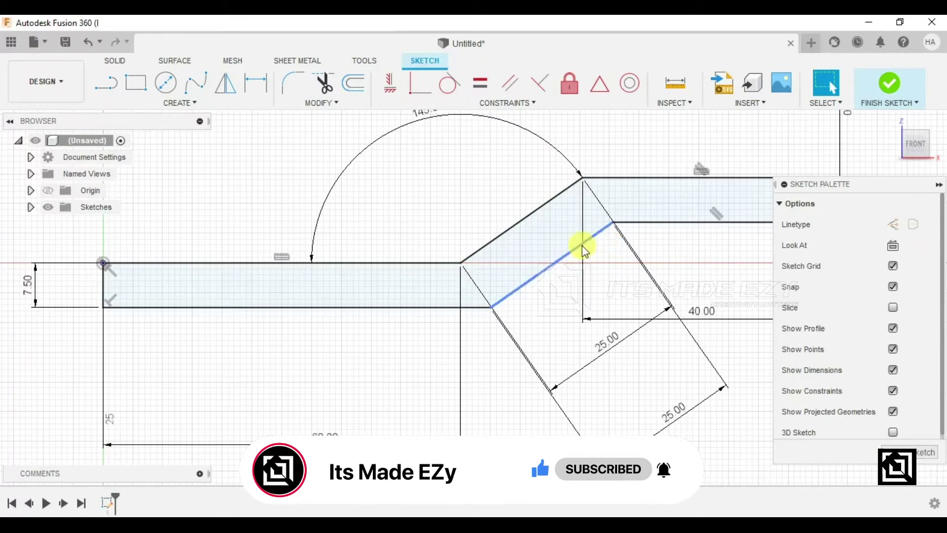
left_click(490, 161)
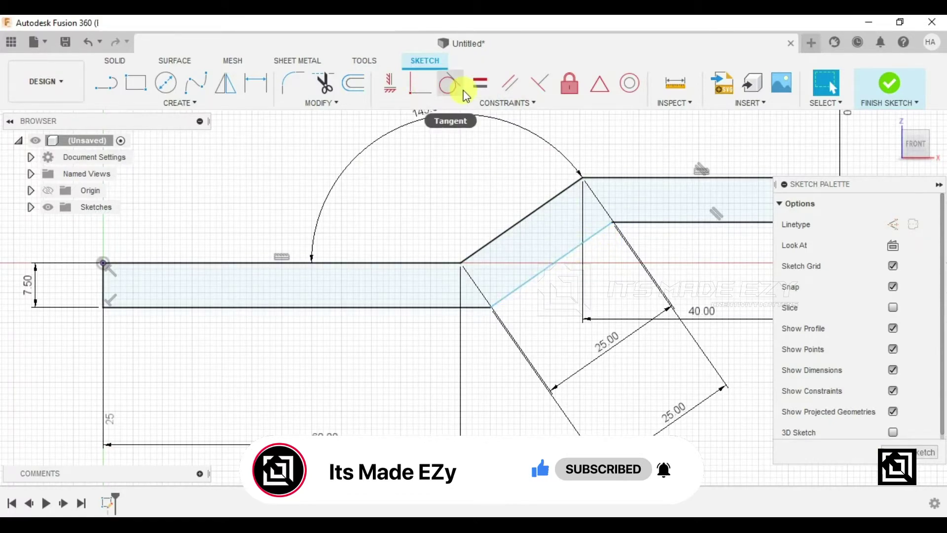
scroll(476, 201, "down", 2)
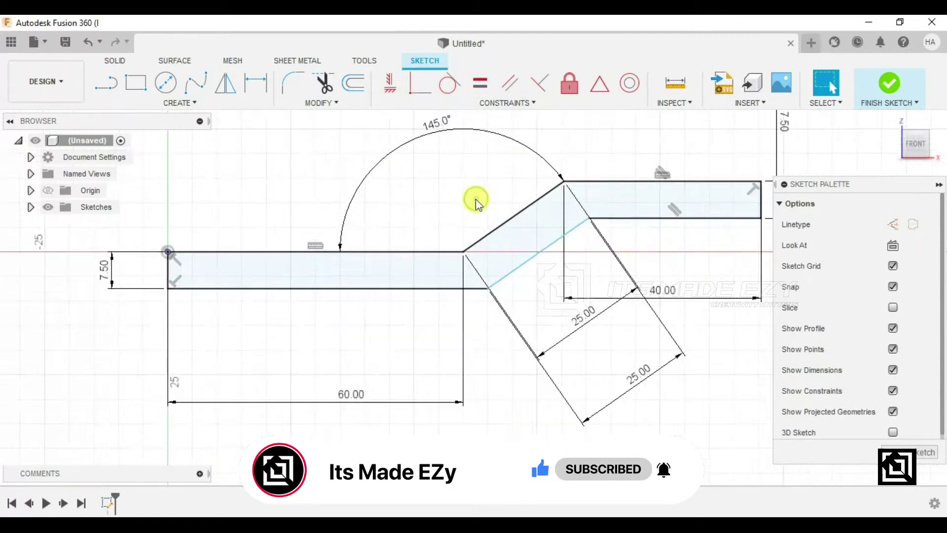
left_click(530, 242)
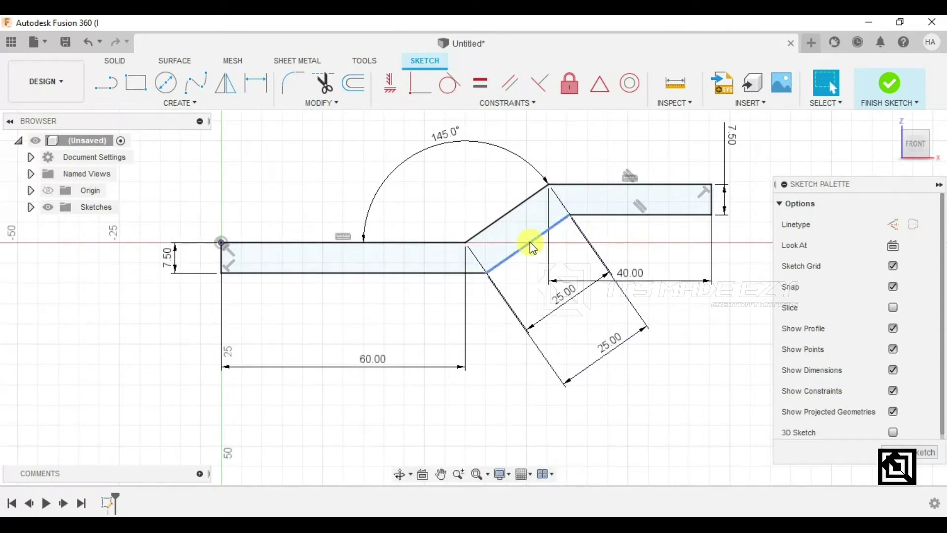
key("Delete")
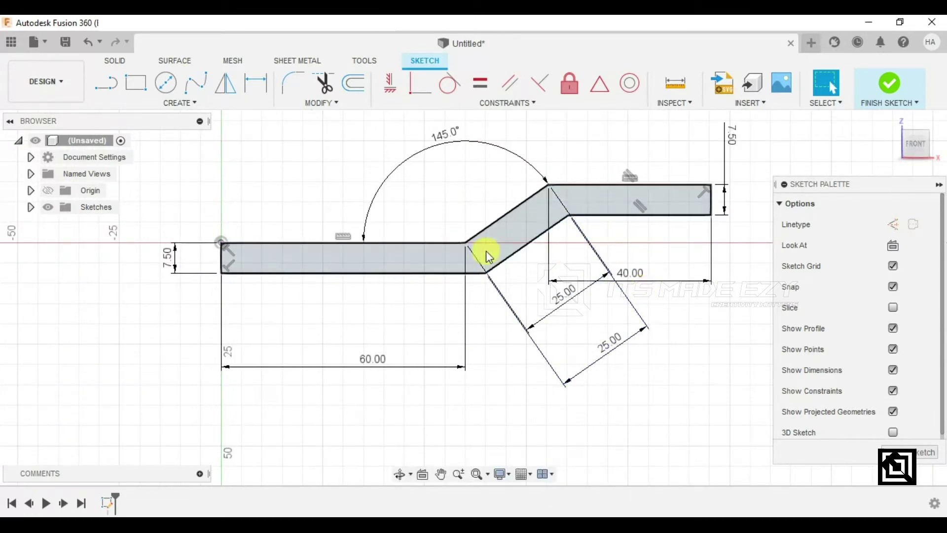
key("ctrl+z")
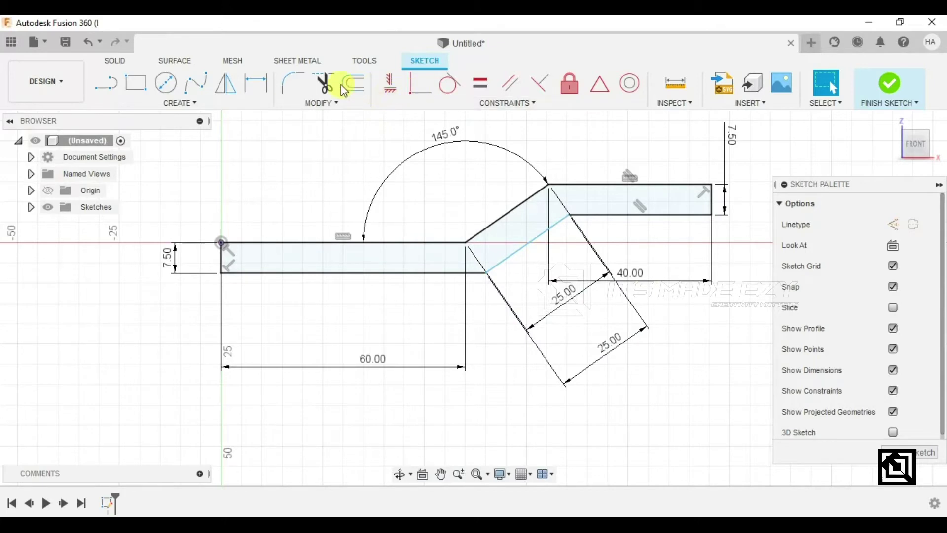
Add a driven angle dimension between the lower long horizontal line and the lower sloped line.
left_click(255, 84)
left_click(397, 270)
left_click(520, 256)
left_click(482, 261)
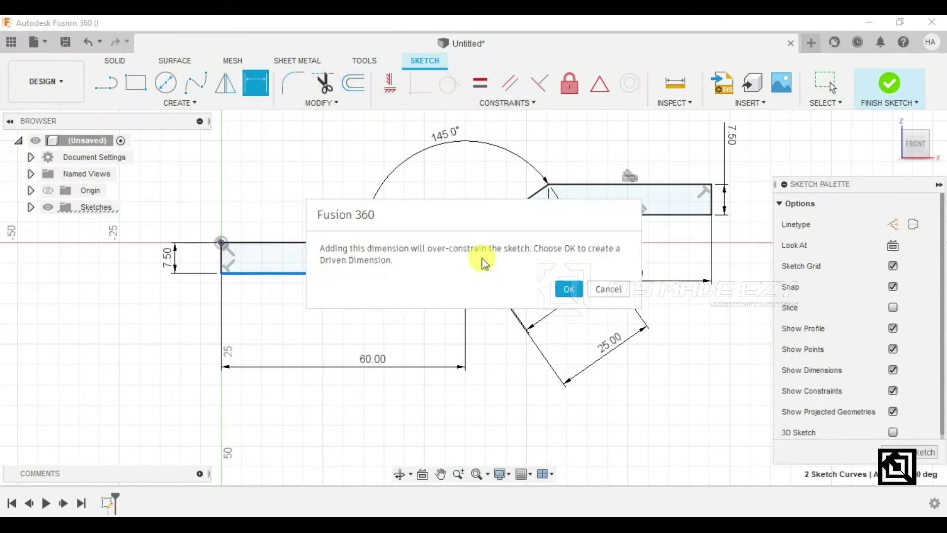
left_click(569, 290)
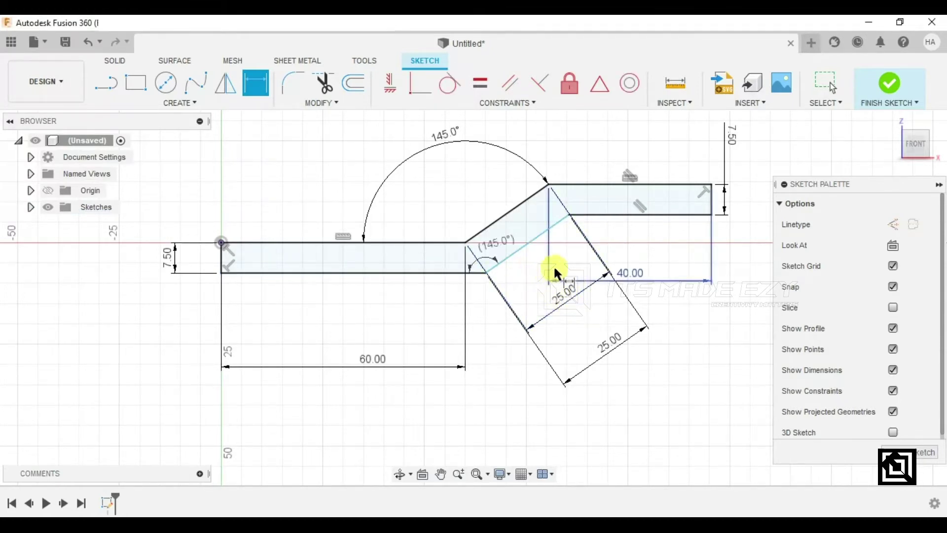
Dimension the lower horizontal line of the raised section at its current length and finish the sketch.
left_click(633, 216)
left_click(653, 243)
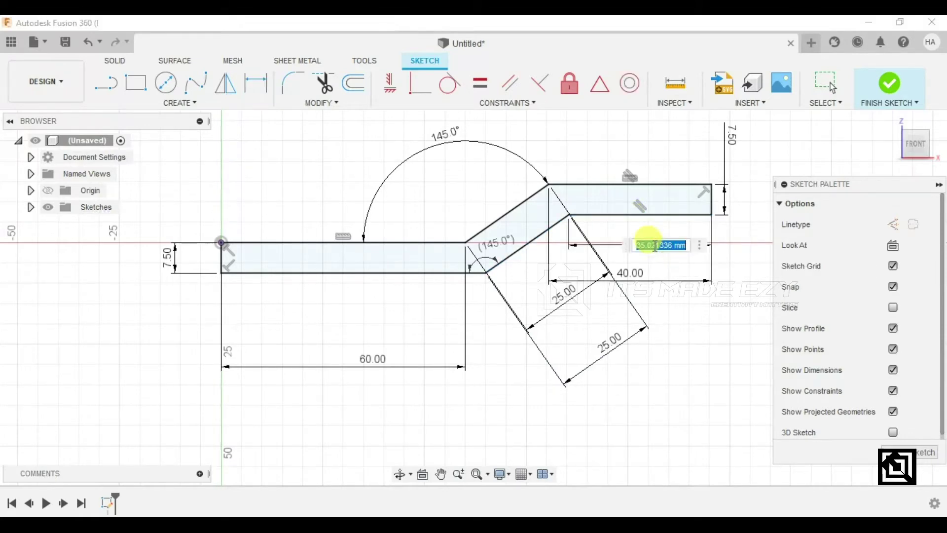
key("Return")
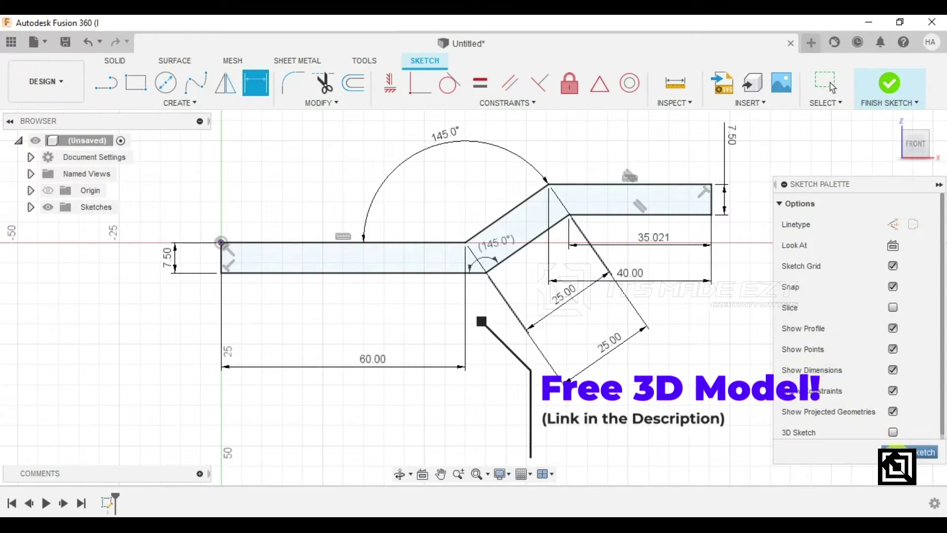
left_click(922, 451)
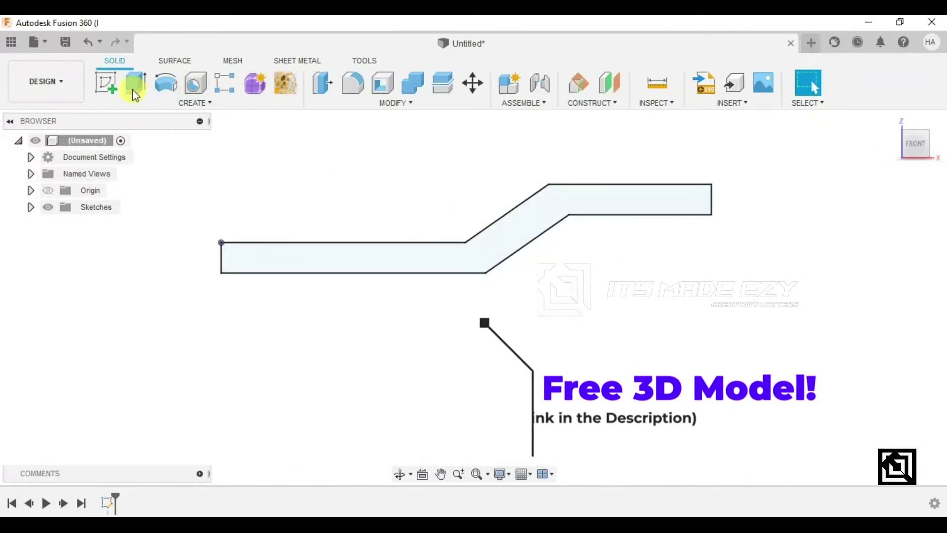
Extrude the stepped profile symmetrically by 30 mm on each side as a new body.
left_click(135, 93)
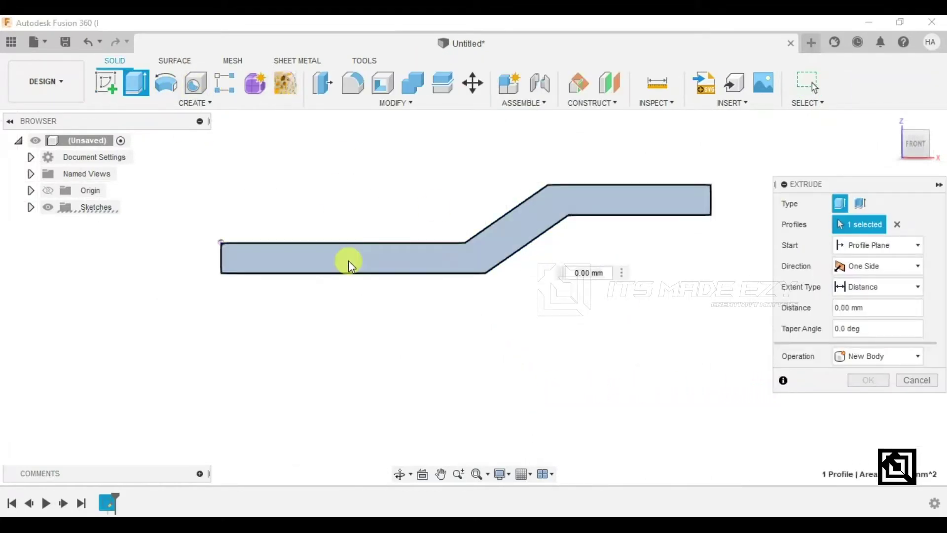
left_click(365, 263)
left_click(566, 206)
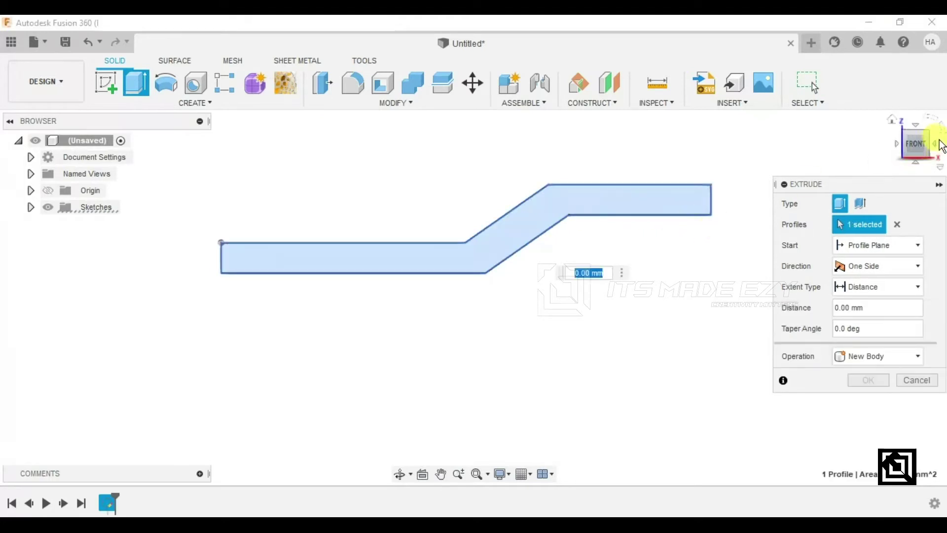
left_click(930, 134)
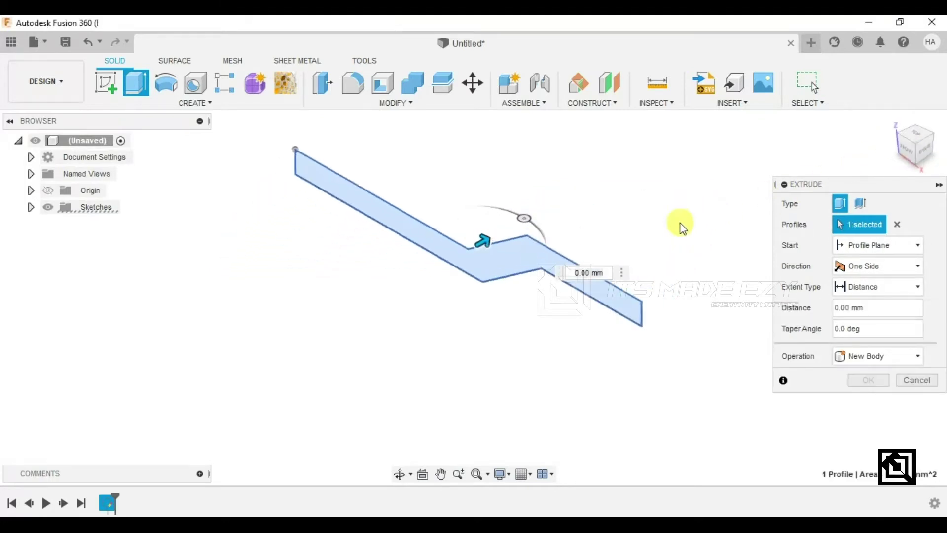
left_click(891, 266)
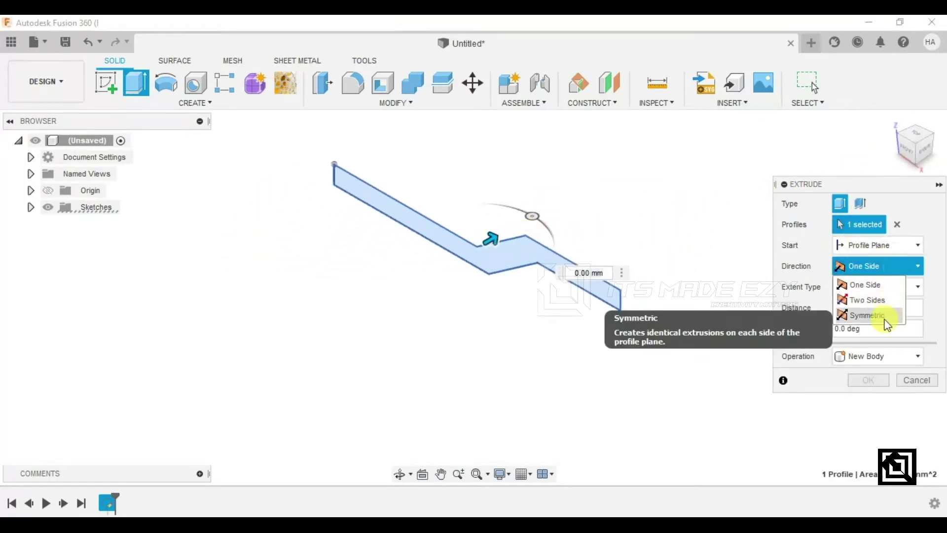
left_click(890, 317)
left_click_drag(488, 228, 551, 205)
middle_click_drag(592, 206, 609, 219, "shift")
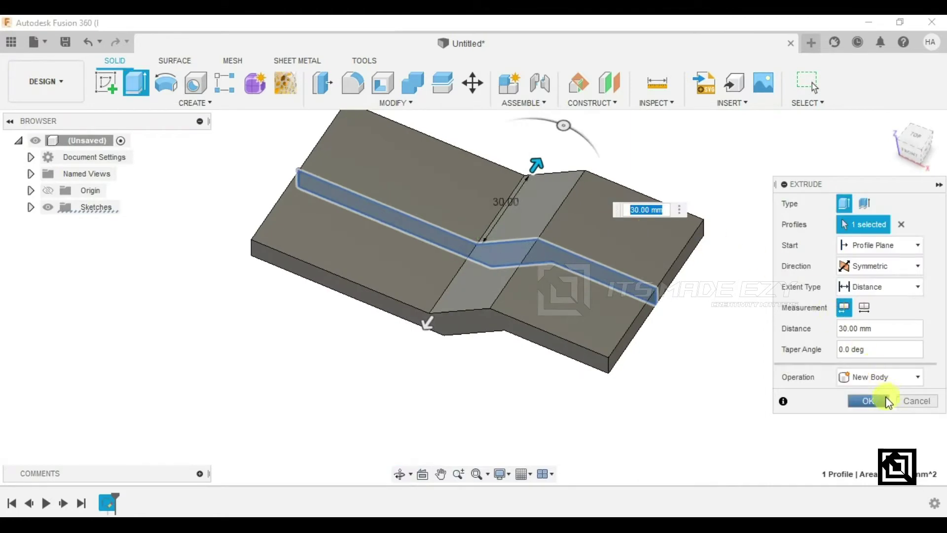
left_click(868, 401)
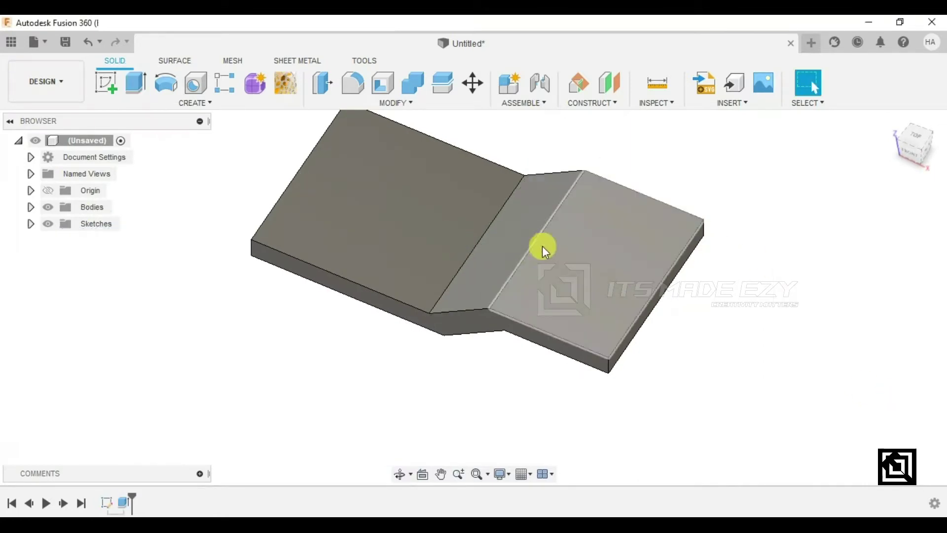
Fillet the four bend edges, upper and lower, with a constant 50 mm radius.
left_click(357, 84)
left_click(494, 220)
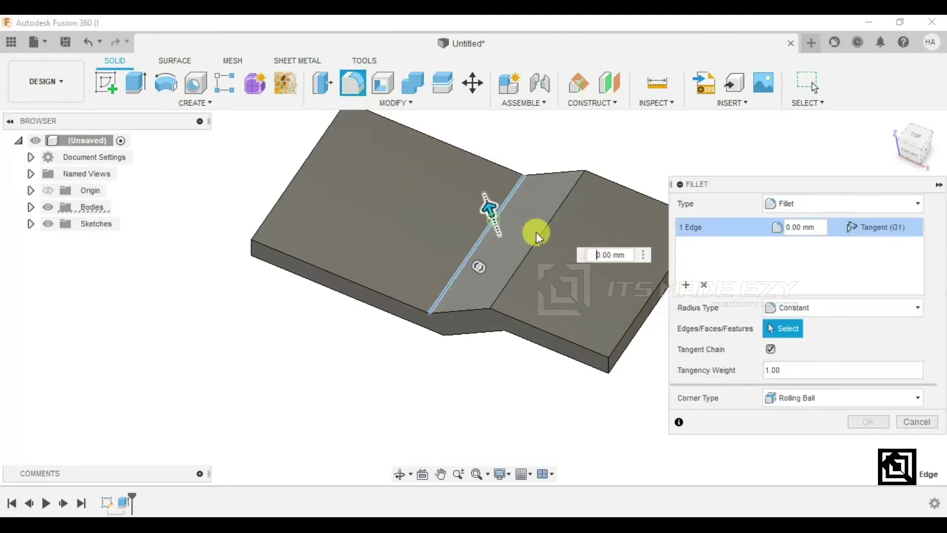
left_click(544, 234)
middle_click_drag(539, 233, 510, 223, "shift")
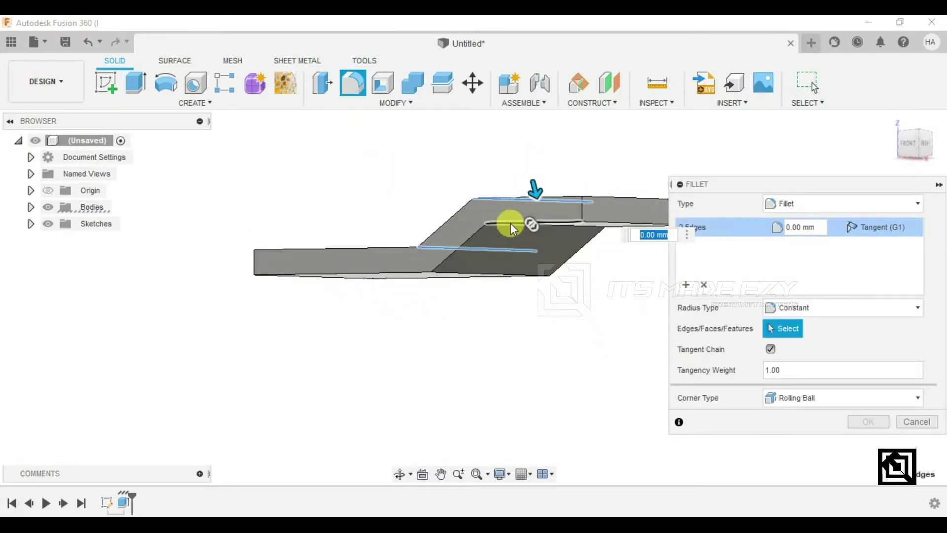
left_click(483, 277)
left_click(575, 225)
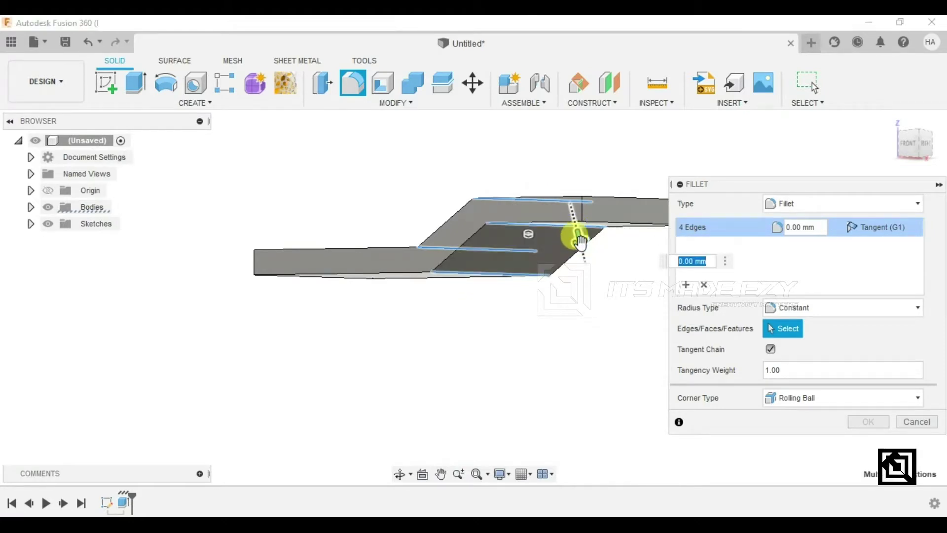
mouse_move(576, 230)
left_mouse_down()
mouse_move(587, 254)
mouse_move(581, 239)
left_mouse_up()
left_click(912, 143)
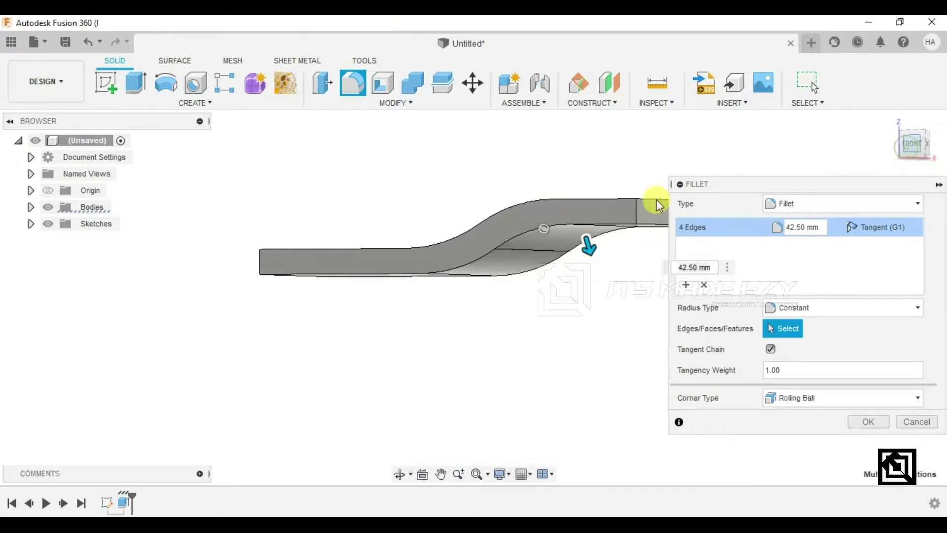
mouse_move(554, 239)
left_mouse_down()
mouse_move(560, 253)
mouse_move(559, 243)
left_mouse_up()
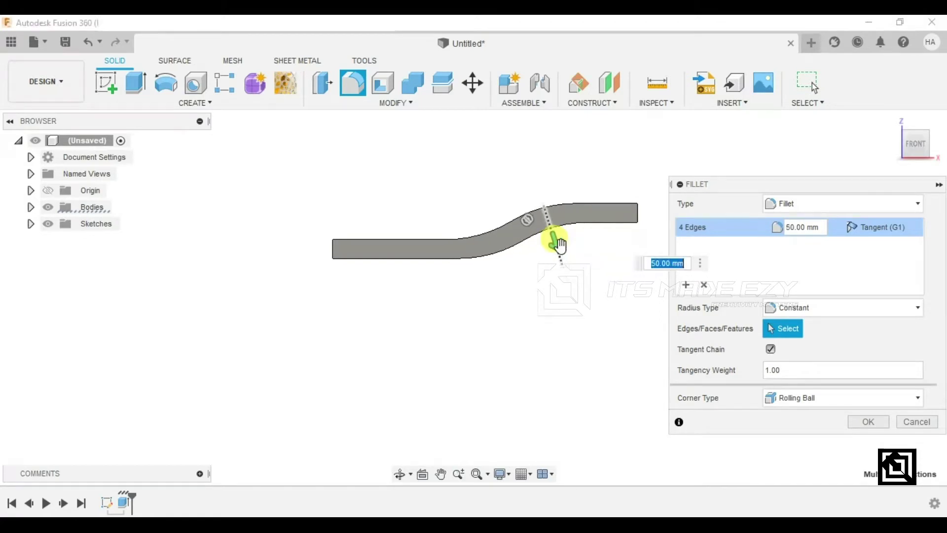
left_click(868, 421)
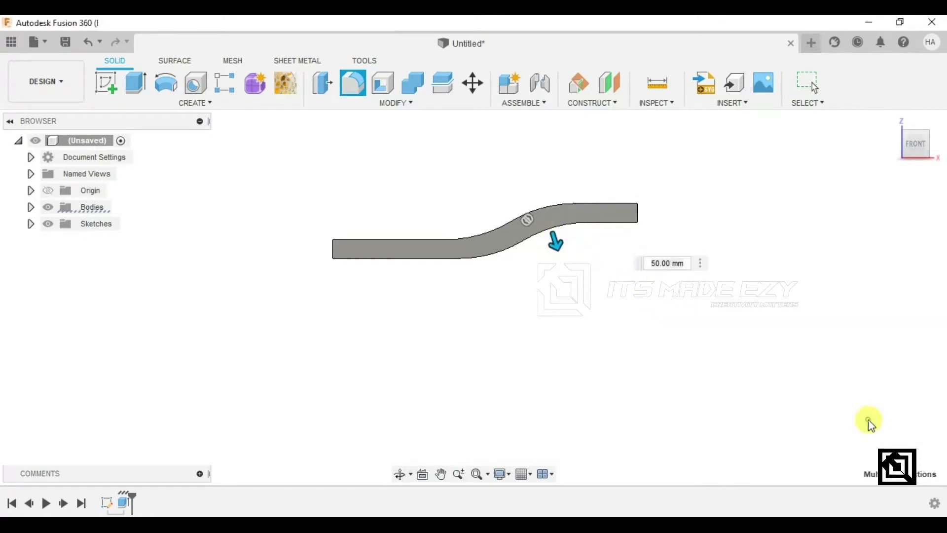
Start a new sketch on the flat top face of the raised end section.
middle_click_drag(539, 213, 615, 266, "shift")
left_click(616, 199)
left_click(106, 88)
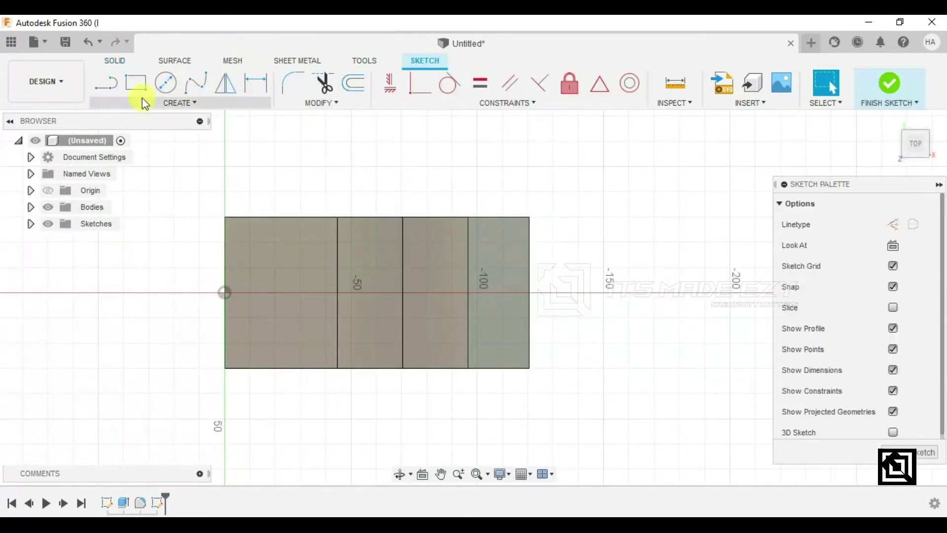
left_click(167, 83)
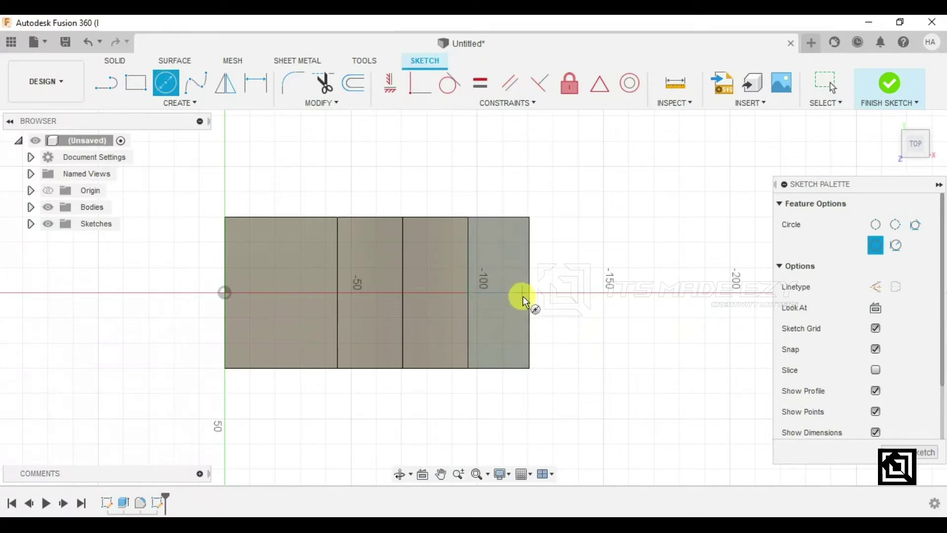
left_click(476, 292)
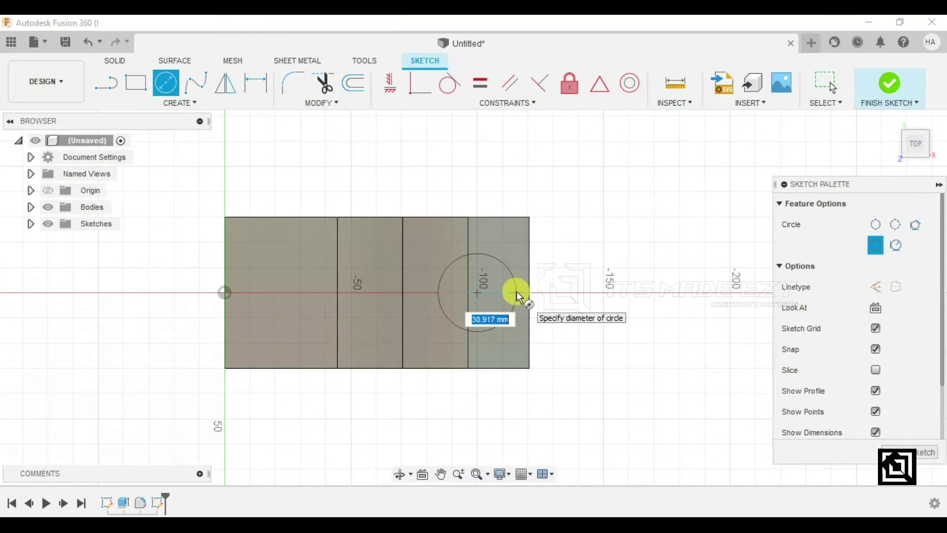
key("Escape")
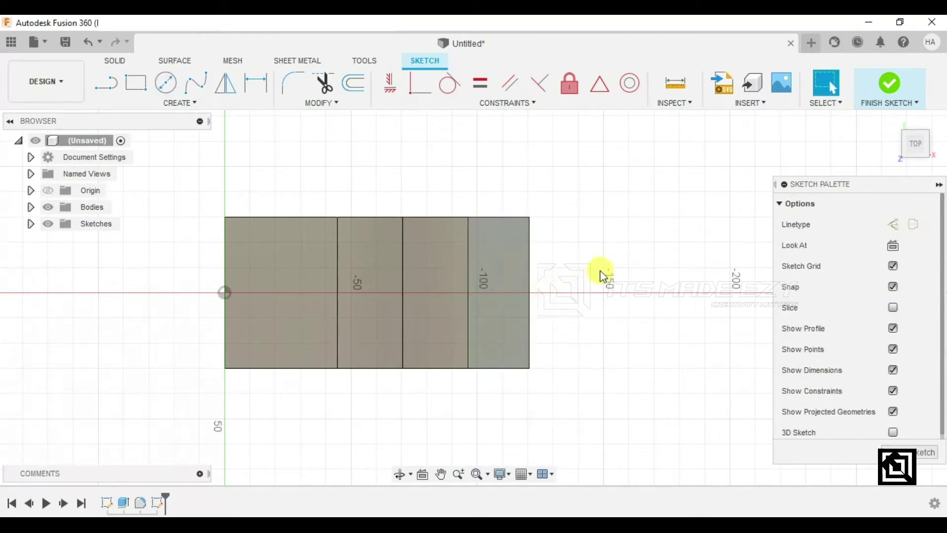
Edit the bend fillet feature and set its radius to 20 mm.
middle_click_drag(622, 249, 599, 131, "shift")
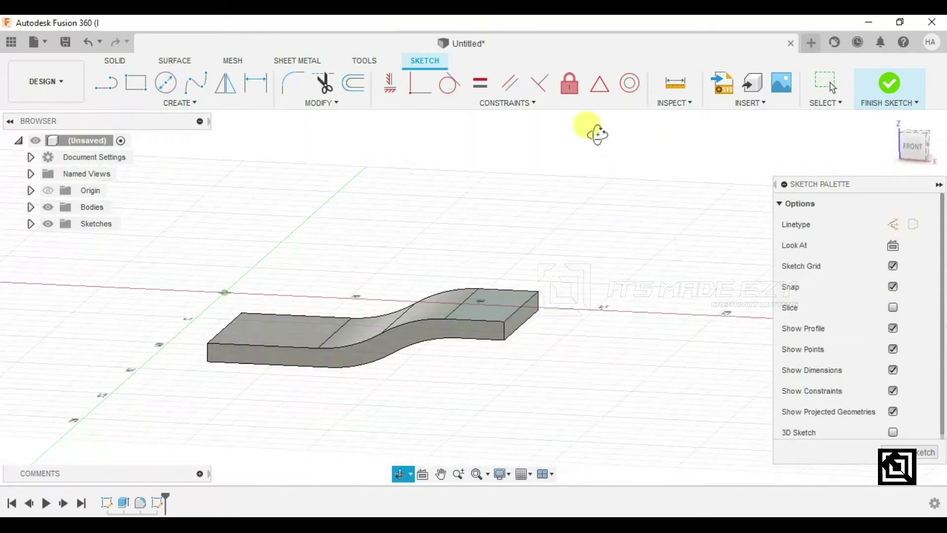
left_click(422, 316)
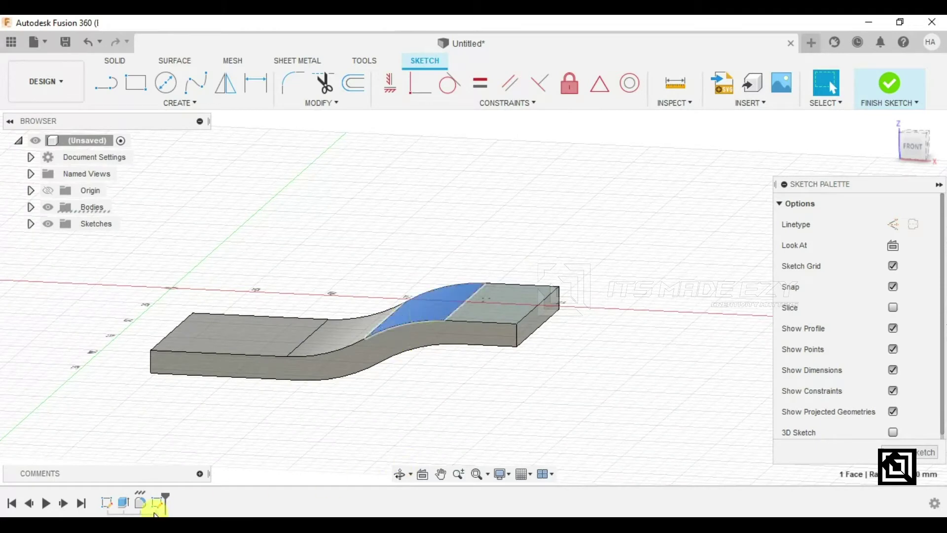
right_click(143, 502)
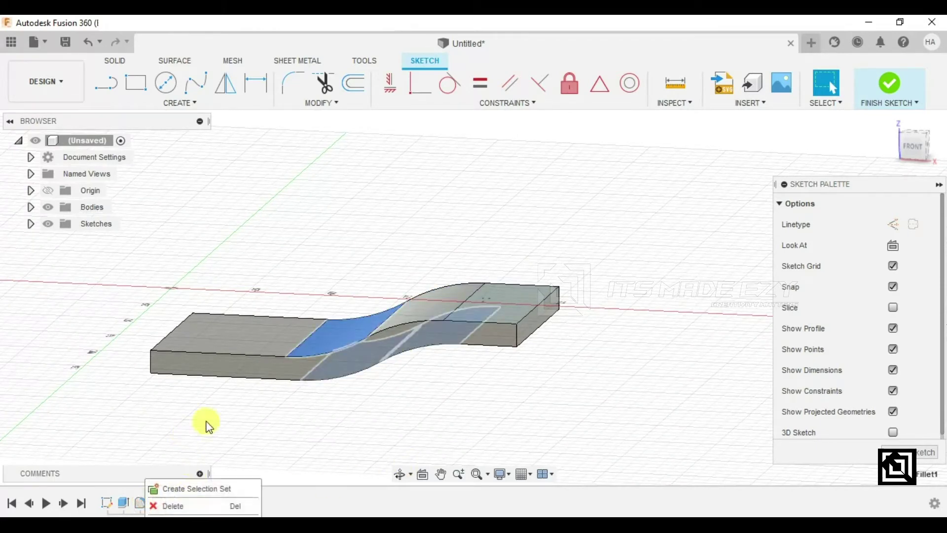
left_click(872, 458)
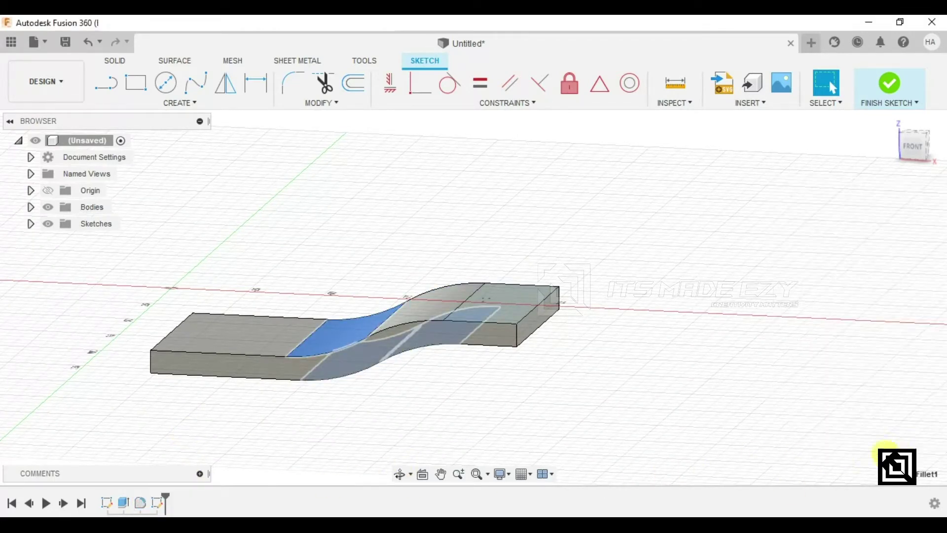
right_click(158, 503)
left_click(140, 502)
right_click(140, 503)
left_click(174, 381)
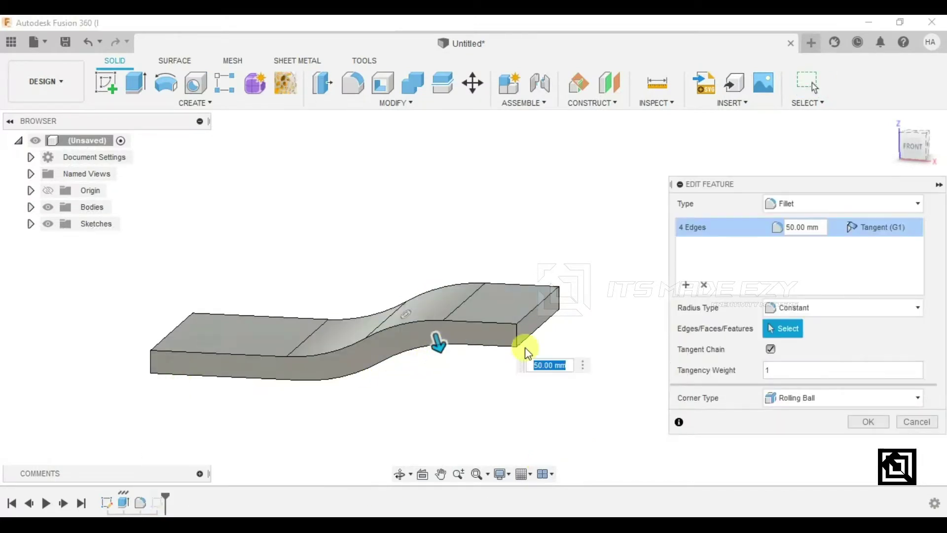
type("20")
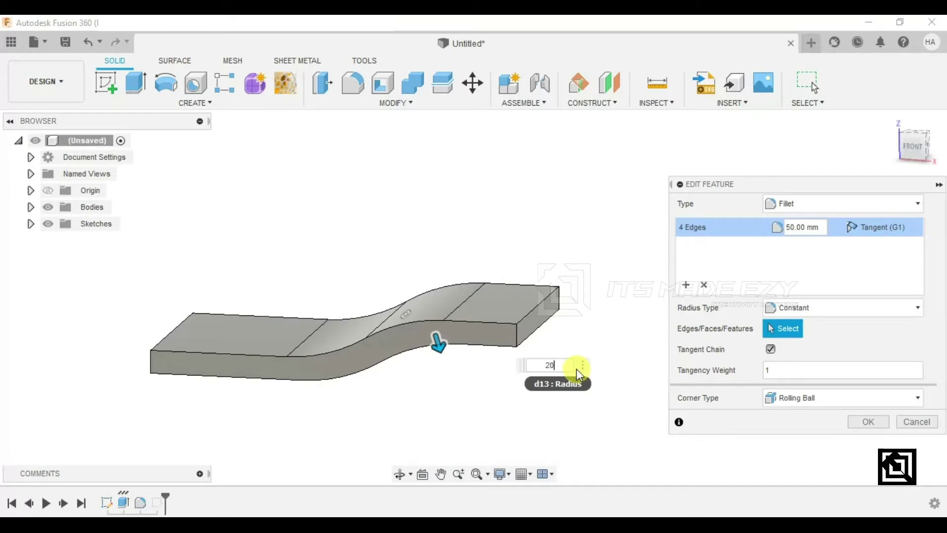
key("Return")
Reopen the raised face's sketch and draw a circle about 31 mm in diameter, centred on the red axis and touching the plate's end edge.
middle_click_drag(578, 374, 519, 341, "shift")
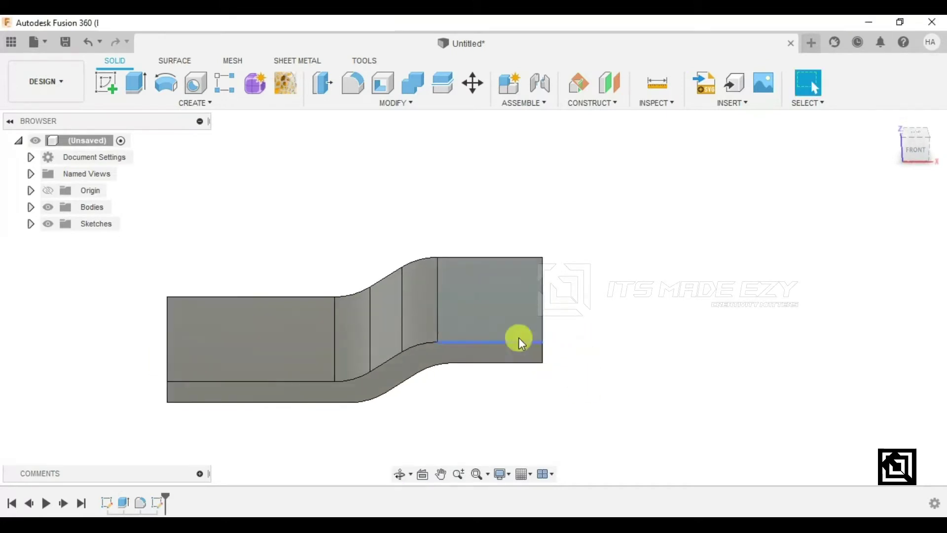
left_click(483, 290)
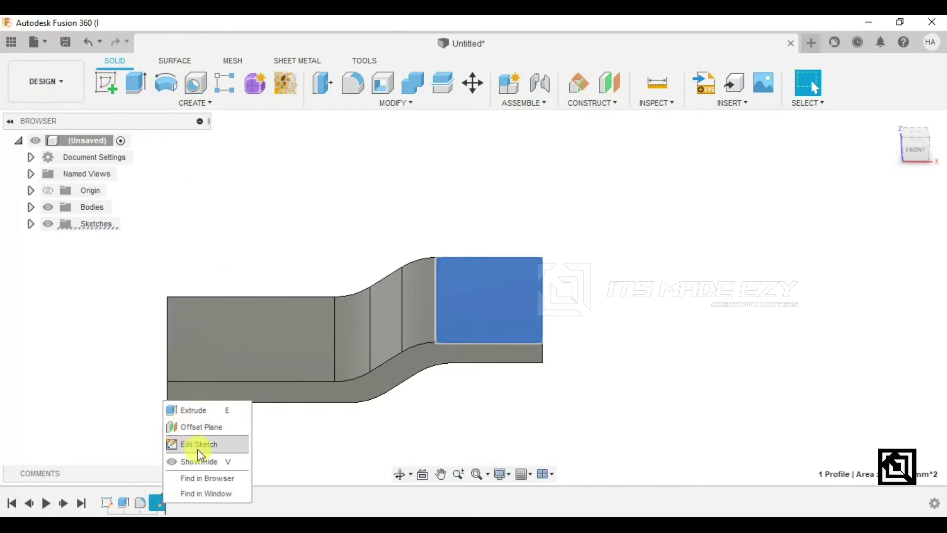
left_click(195, 444)
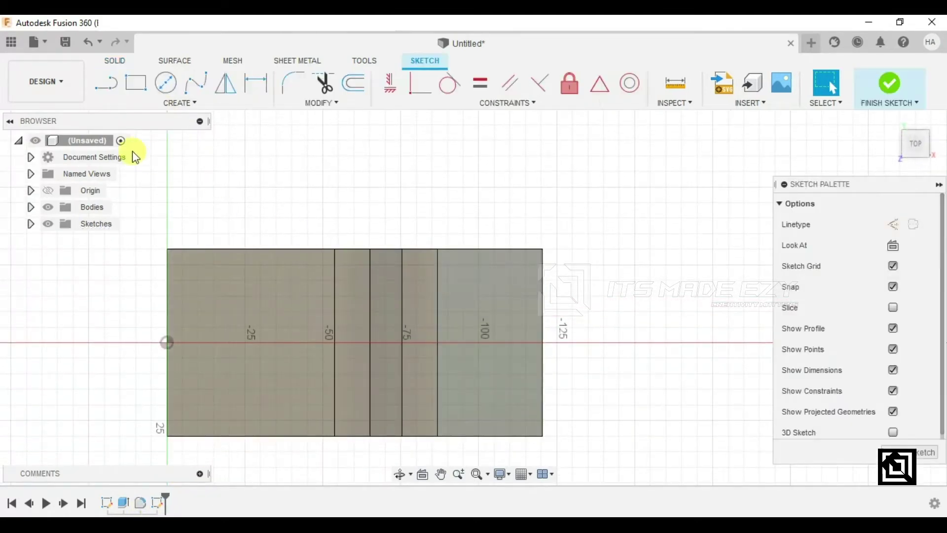
left_click(168, 84)
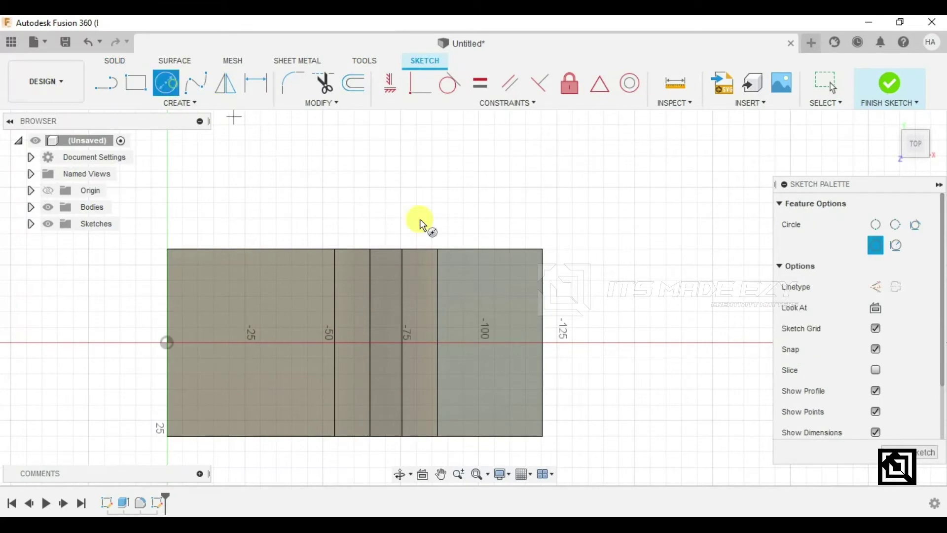
left_click(500, 343)
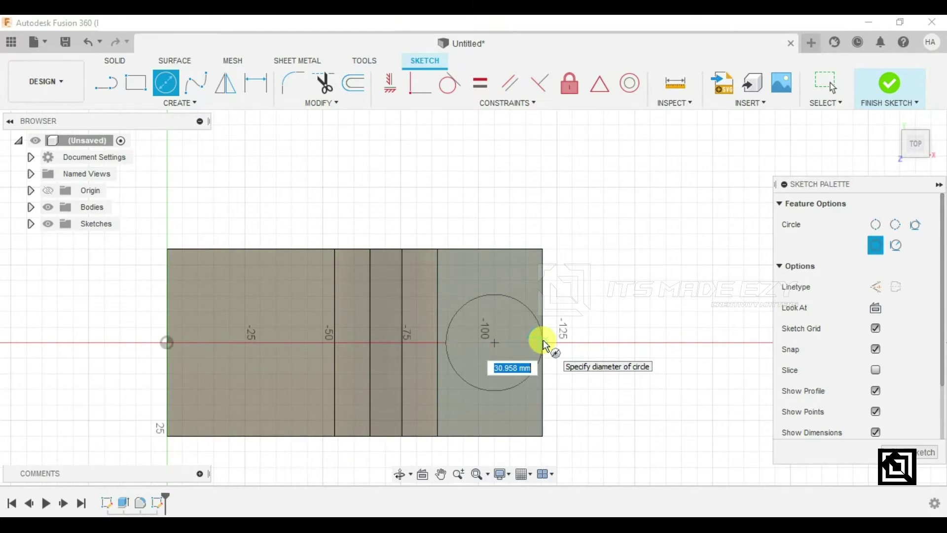
left_click(542, 344)
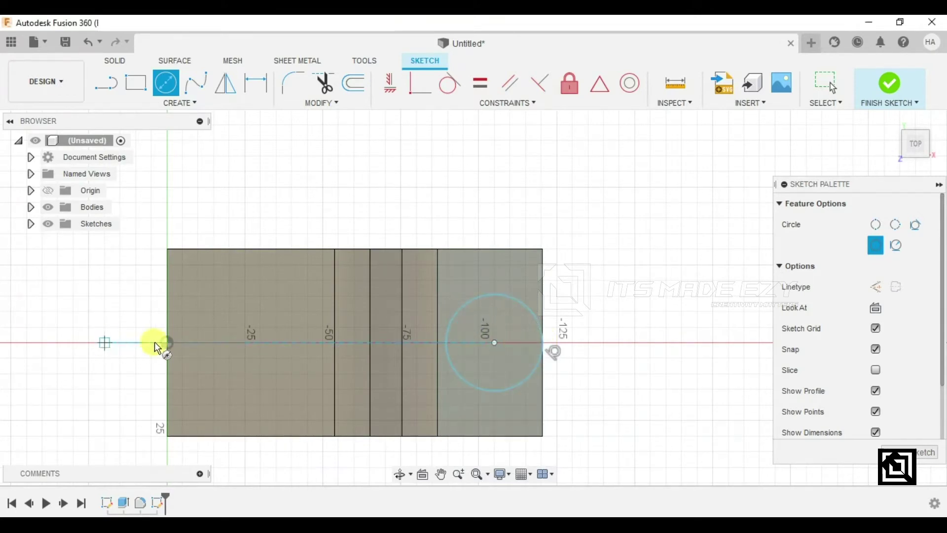
Draw a second circle centred on the origin and passing through the corner of the plate's lower section.
left_click(168, 342)
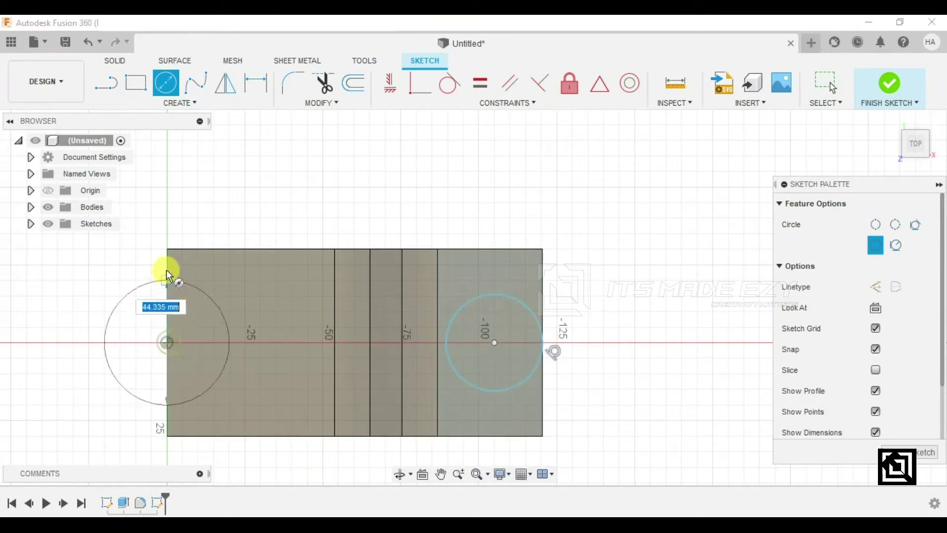
left_click(169, 251)
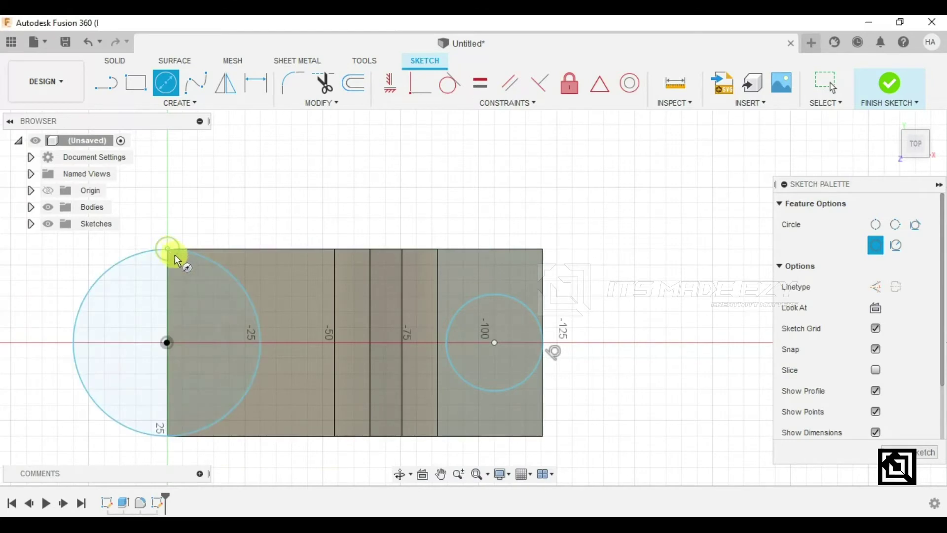
right_click(332, 214)
left_click(367, 216)
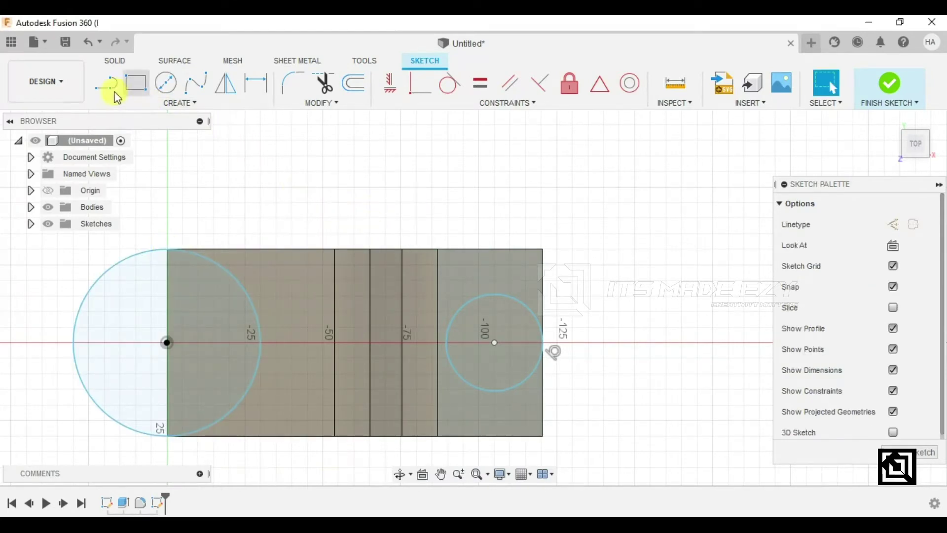
Draw a line connecting the upper part of the large origin circle to the uppermost point of the small circle.
left_click(108, 84)
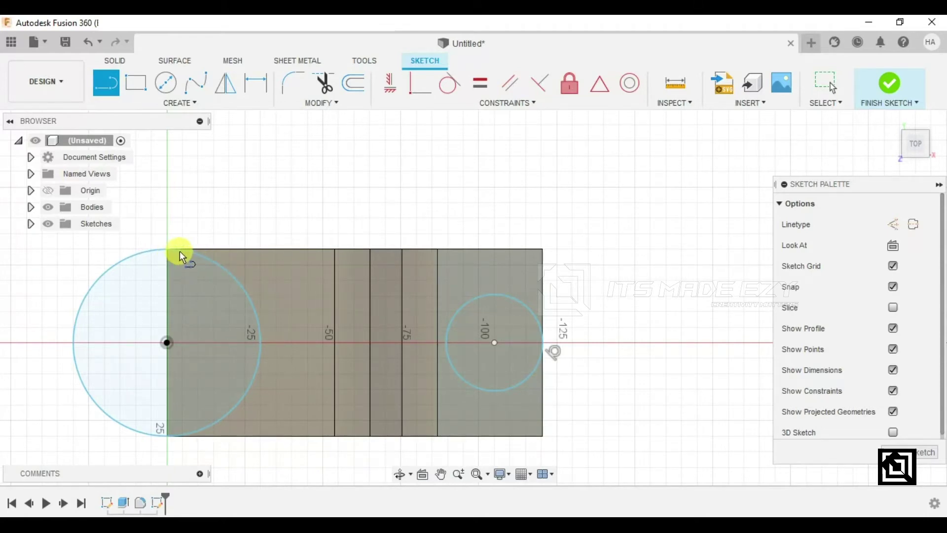
left_click(199, 255)
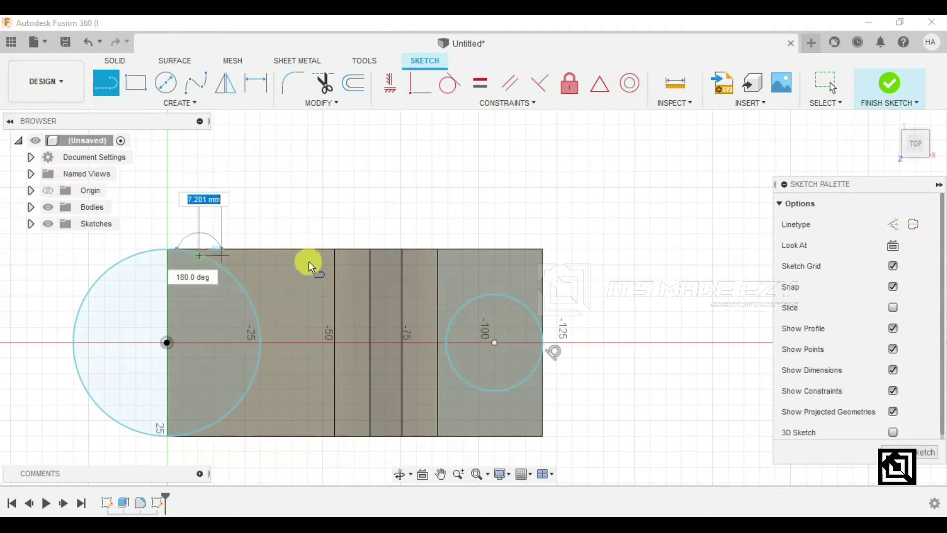
left_click(490, 295)
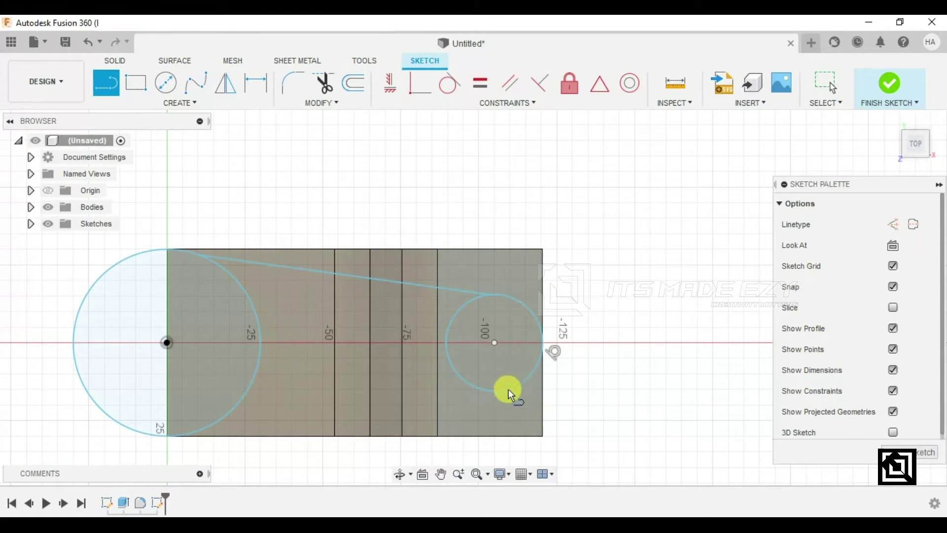
key("Escape")
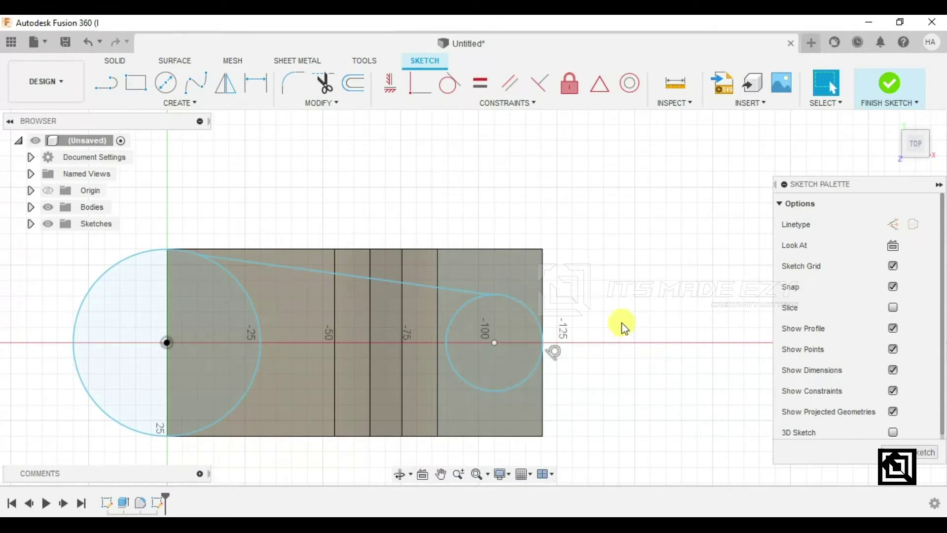
Constrain the upper connecting line tangent to both the small circle and the large circle.
left_click(425, 286)
left_click(508, 295, "shift")
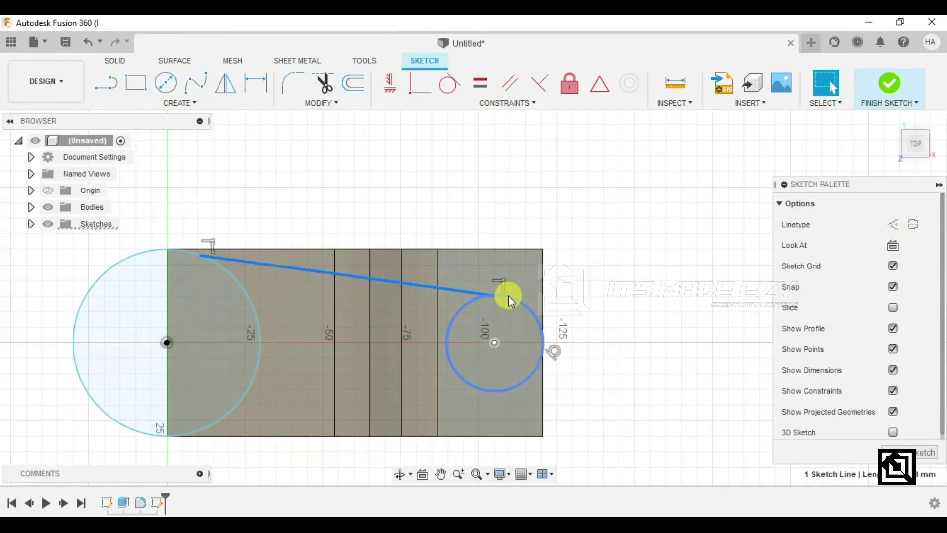
left_click(449, 84)
left_click(230, 279)
left_click(236, 261)
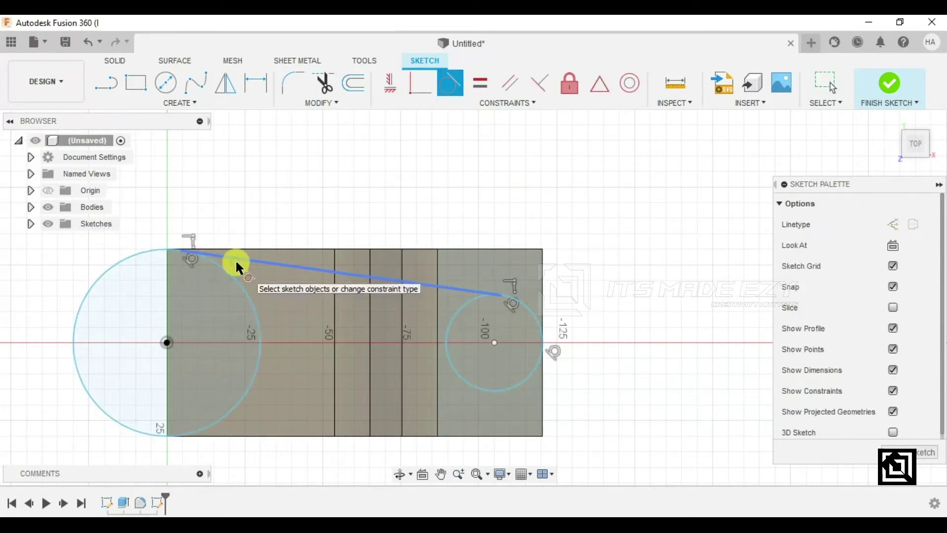
key("Escape")
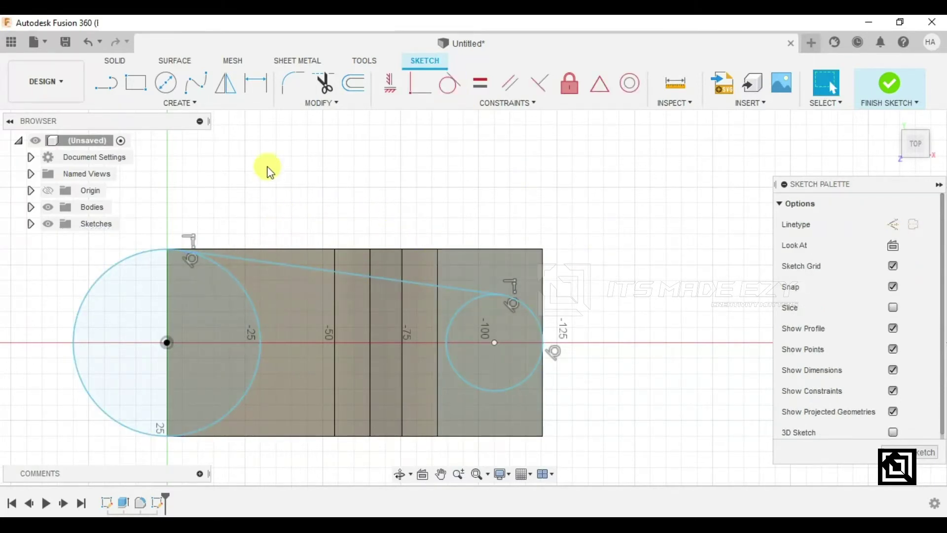
Draw a horizontal line from the origin along the red axis towards the small circle and convert it to a centerline.
left_click(106, 83)
left_click(166, 343)
left_click(385, 343)
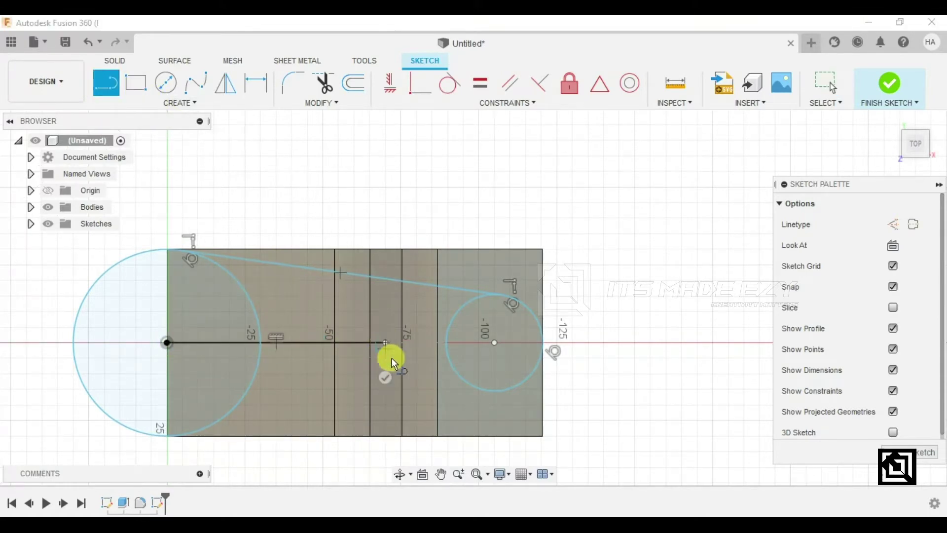
key("Escape")
right_click(300, 343)
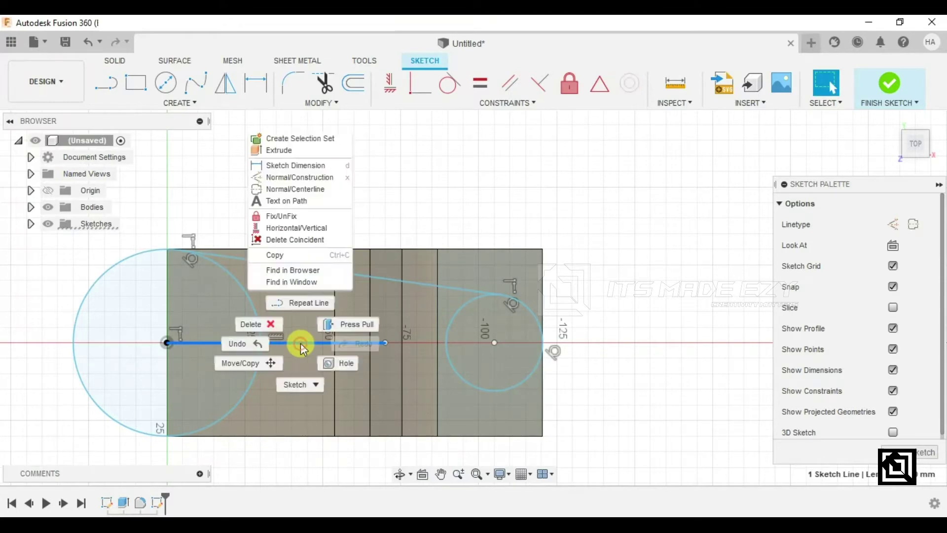
left_click(303, 188)
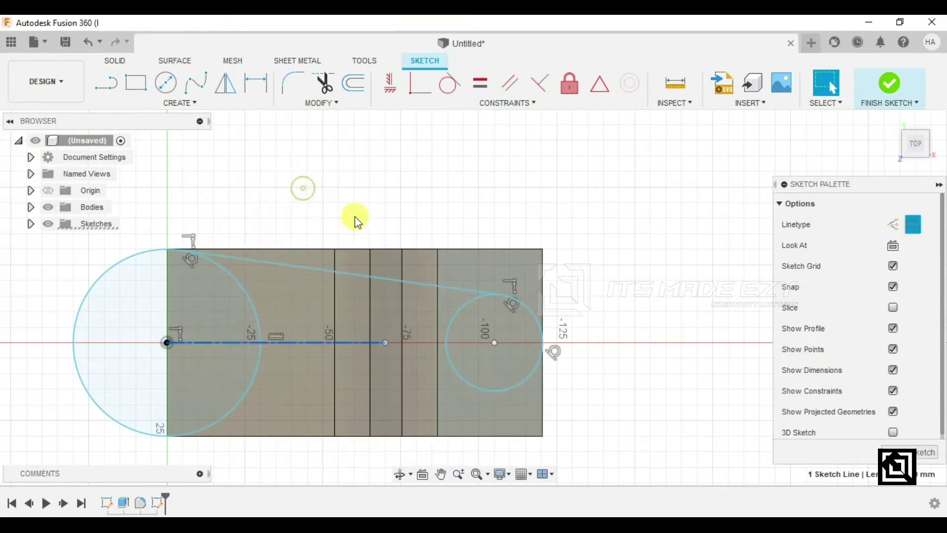
left_click(397, 210)
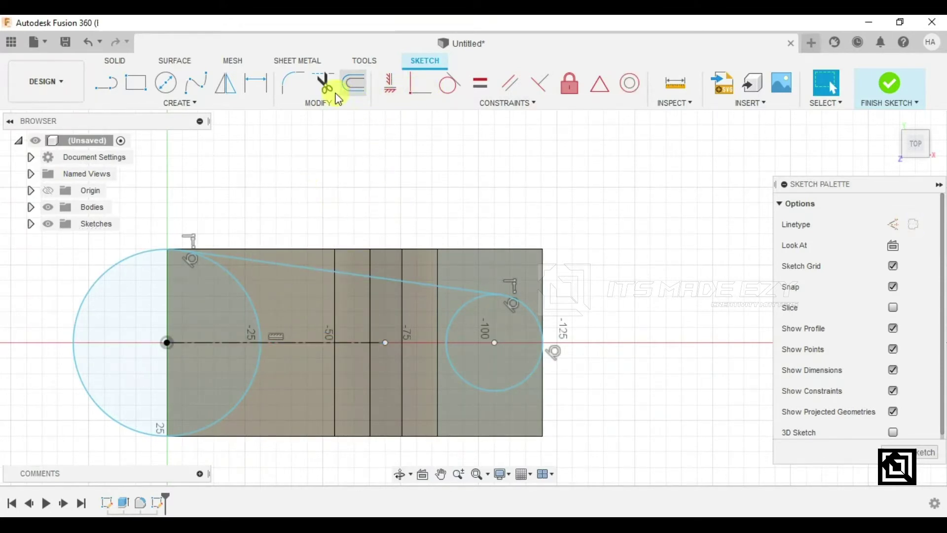
Mirror the upper tangent line about the horizontal centerline.
left_click(223, 85)
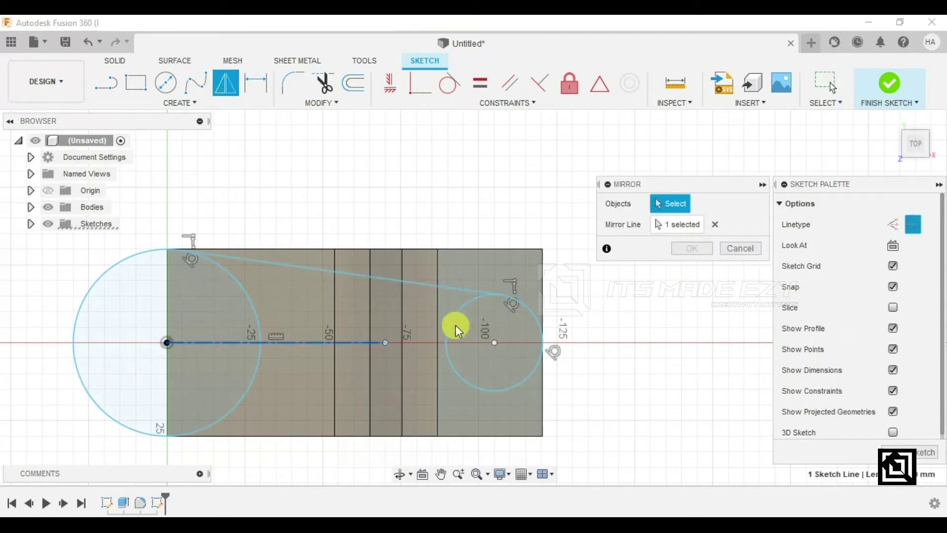
left_click(442, 286)
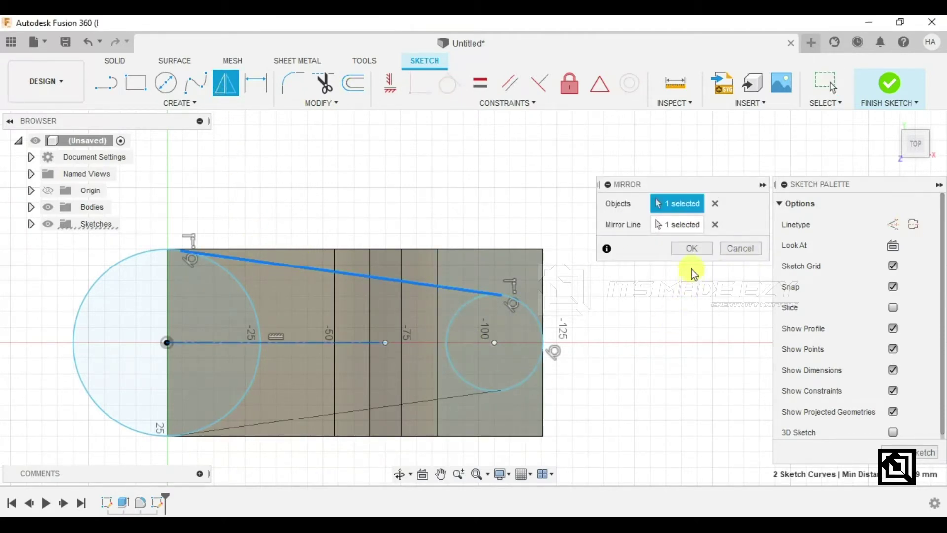
left_click(691, 250)
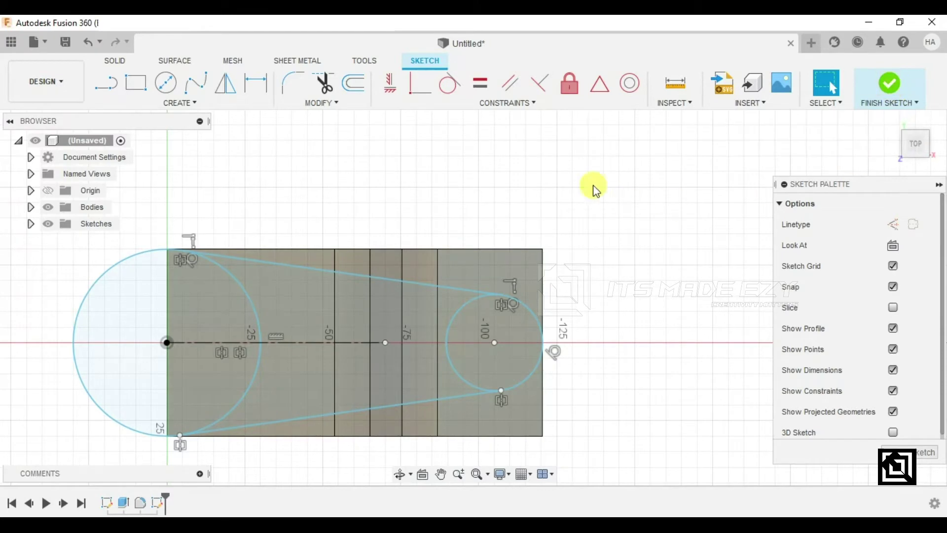
Dimension the small circle's diameter as 30 mm.
left_click(254, 85)
left_click(474, 304)
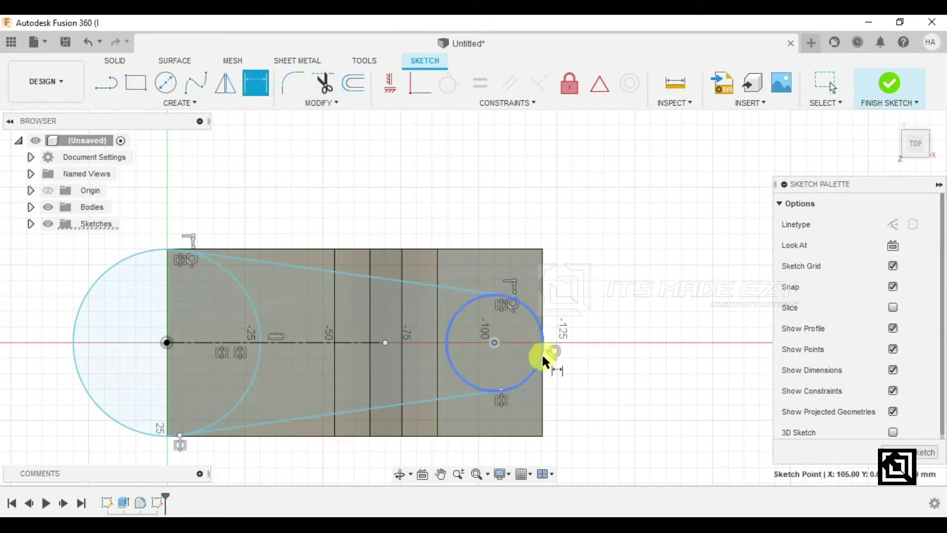
left_click(536, 377)
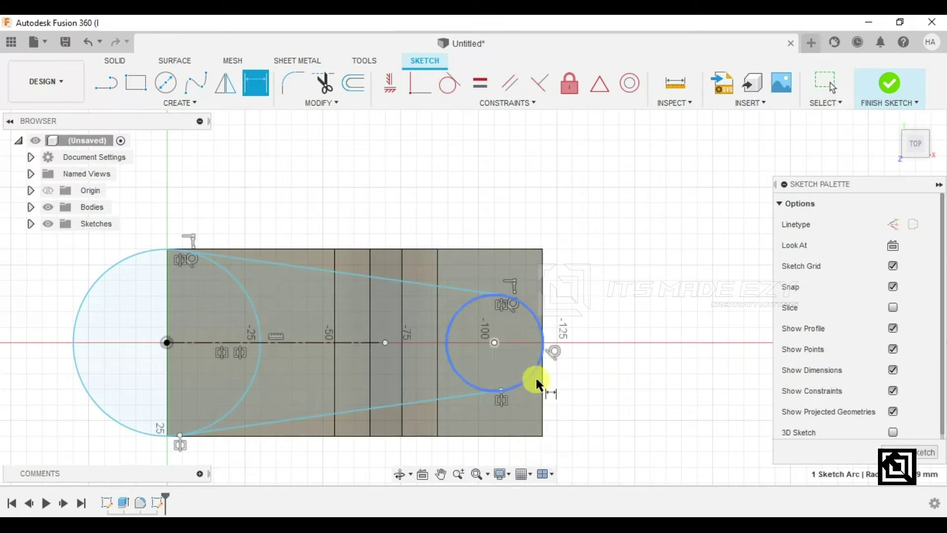
left_click(600, 376)
type("30")
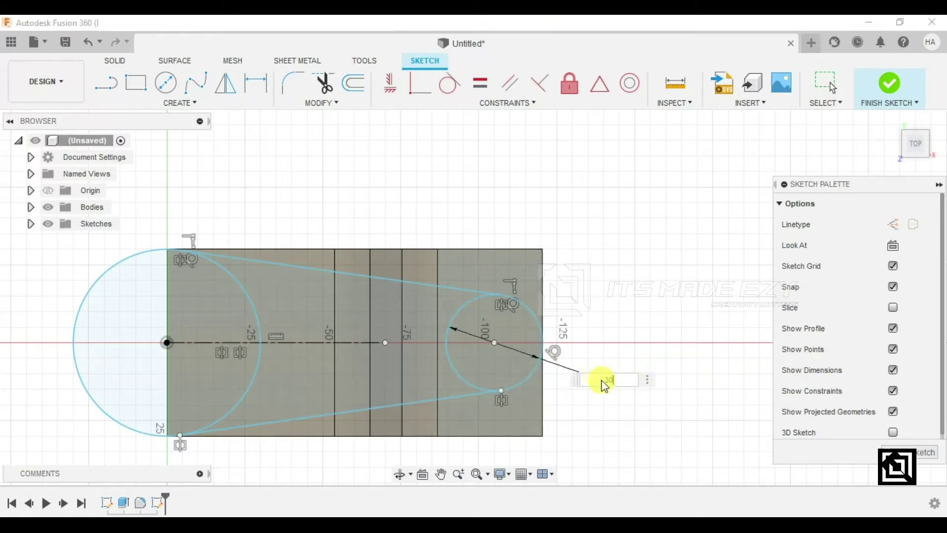
key("Return")
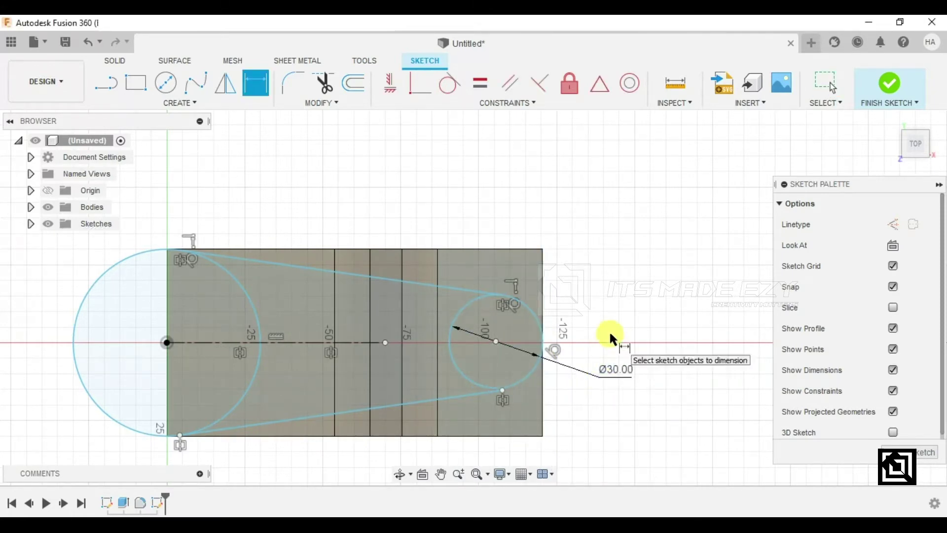
scroll(523, 366, "up", 3)
key("Escape")
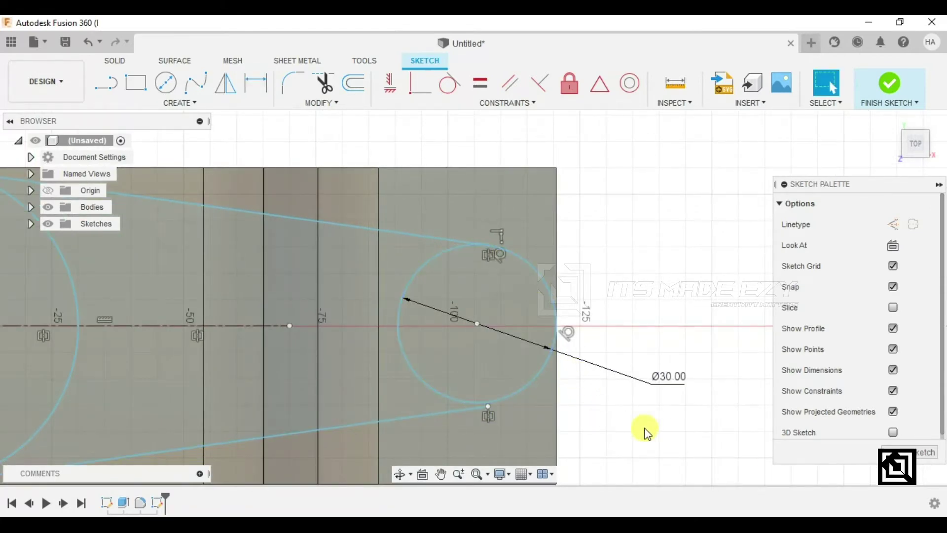
Finish the sketch and reopen it for editing.
left_click(905, 451)
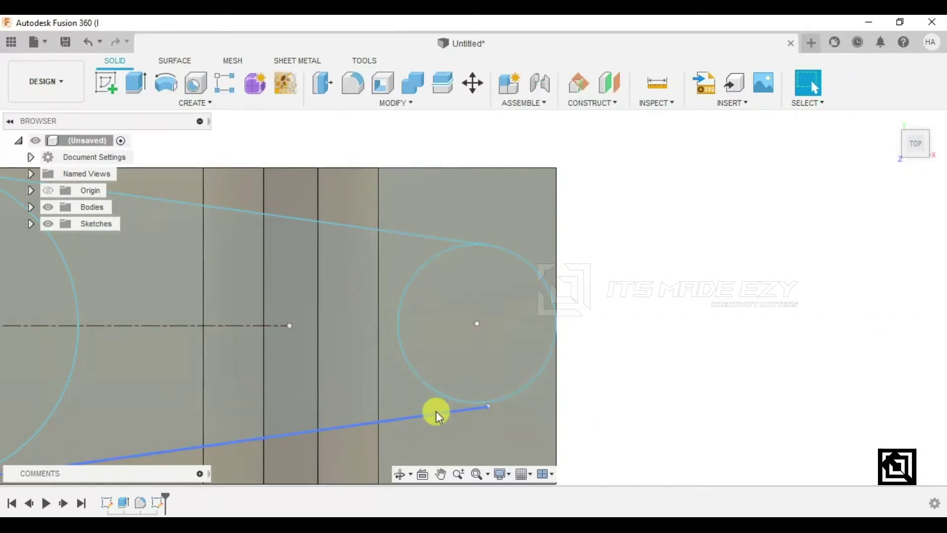
left_click(161, 504)
right_click(180, 430)
left_click(183, 405)
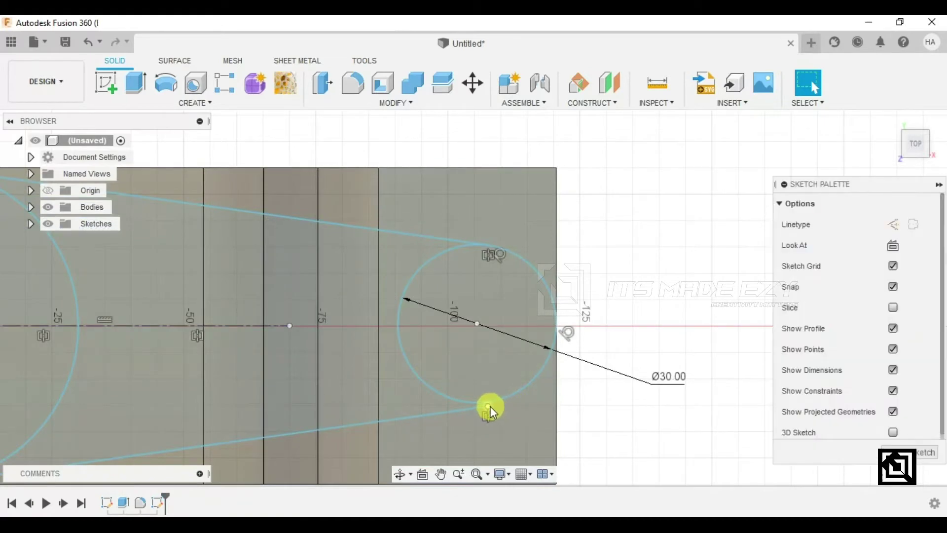
Delete the symmetry constraint at the lower connecting line's endpoint near the small circle.
left_click(417, 416)
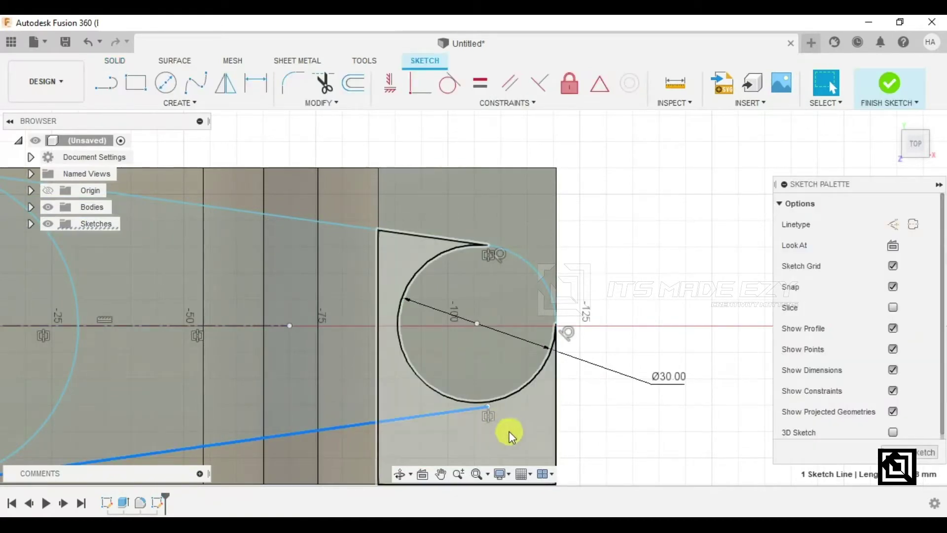
left_click(494, 419)
key("Delete")
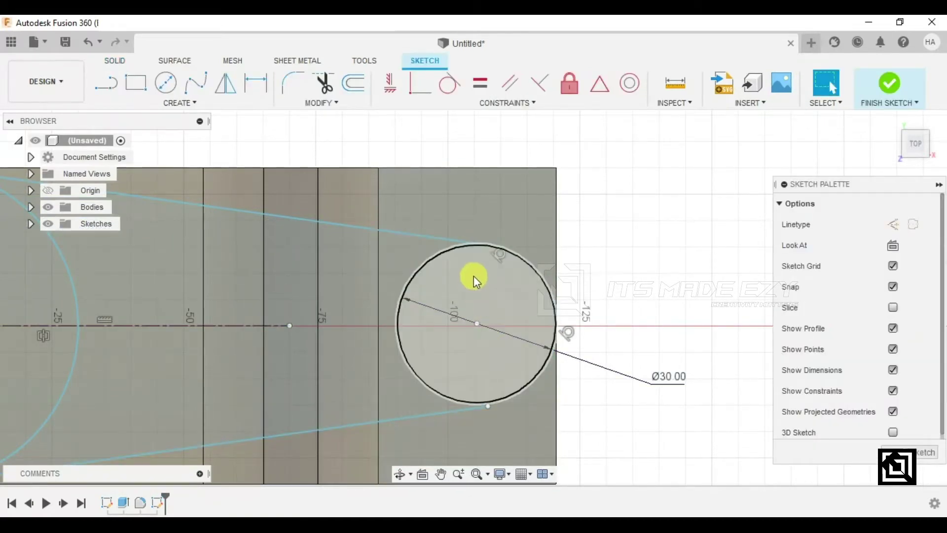
Delete the tangent constraint between the upper connecting line and the small circle.
scroll(582, 321, "down", 2)
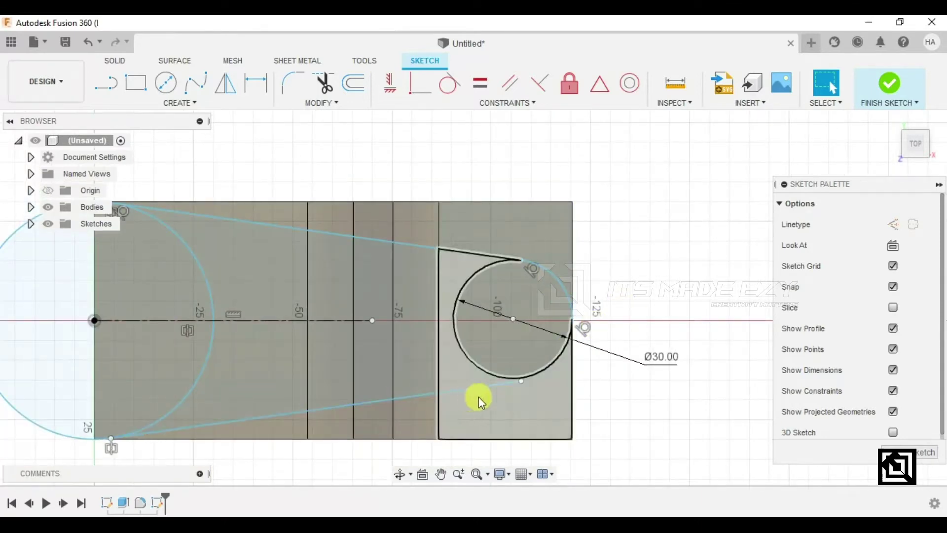
scroll(515, 251, "up", 3)
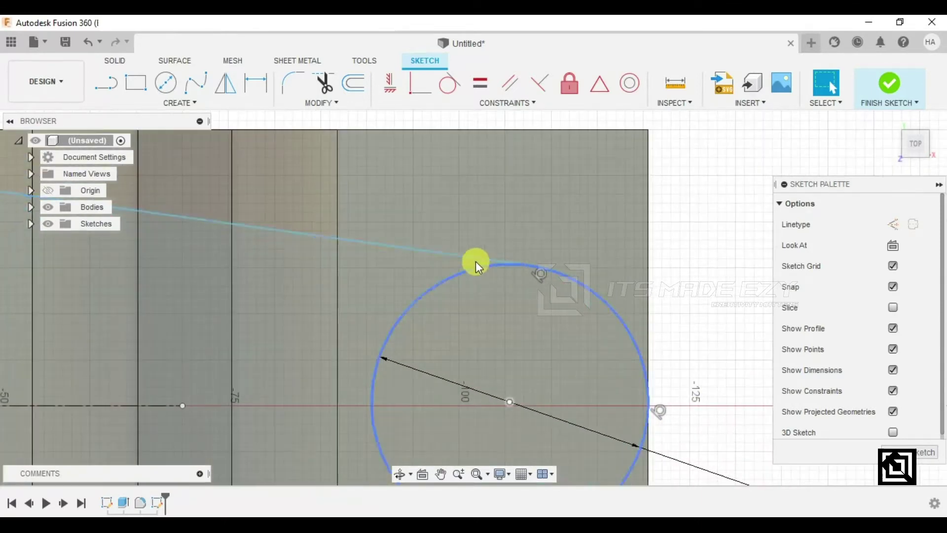
left_click(475, 262)
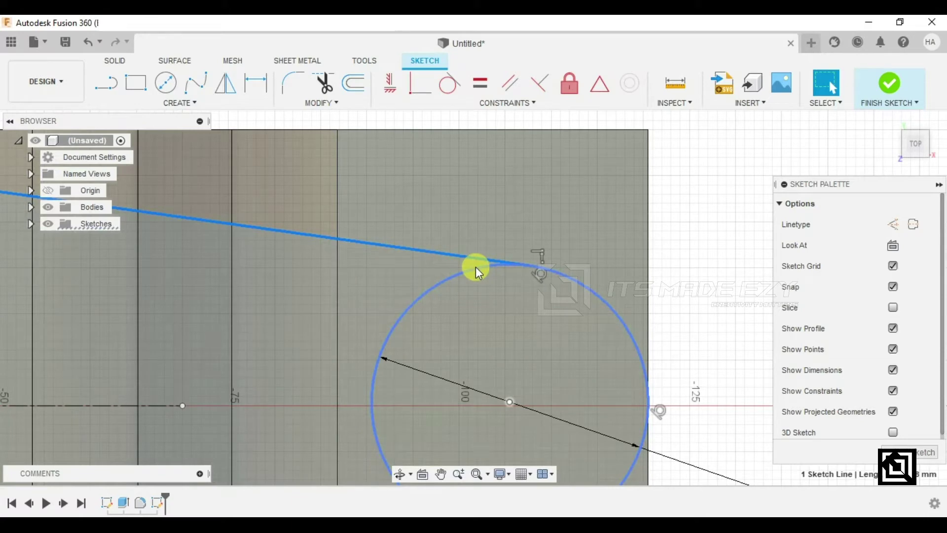
left_click(541, 276)
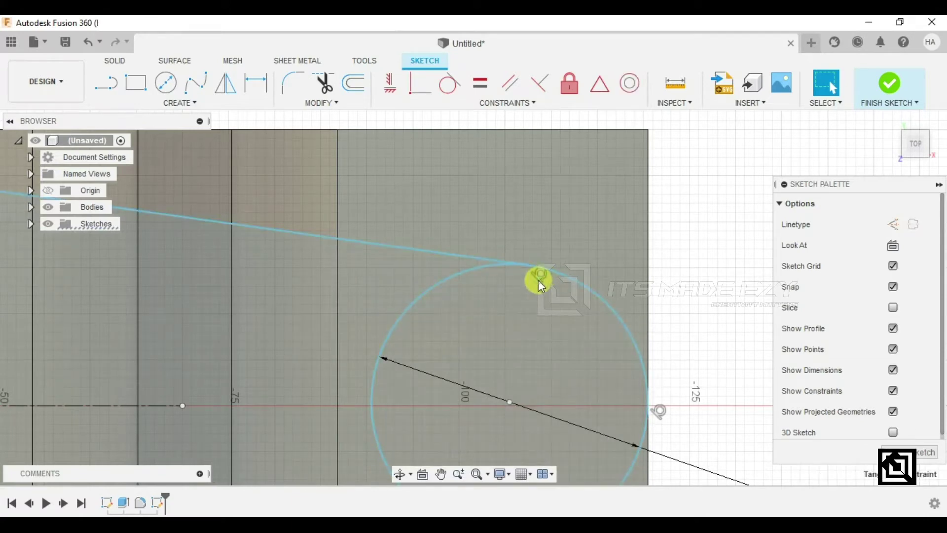
left_click(675, 368)
key("Delete")
Reapply a tangent constraint between the upper connecting line and the small circle.
left_click(495, 262)
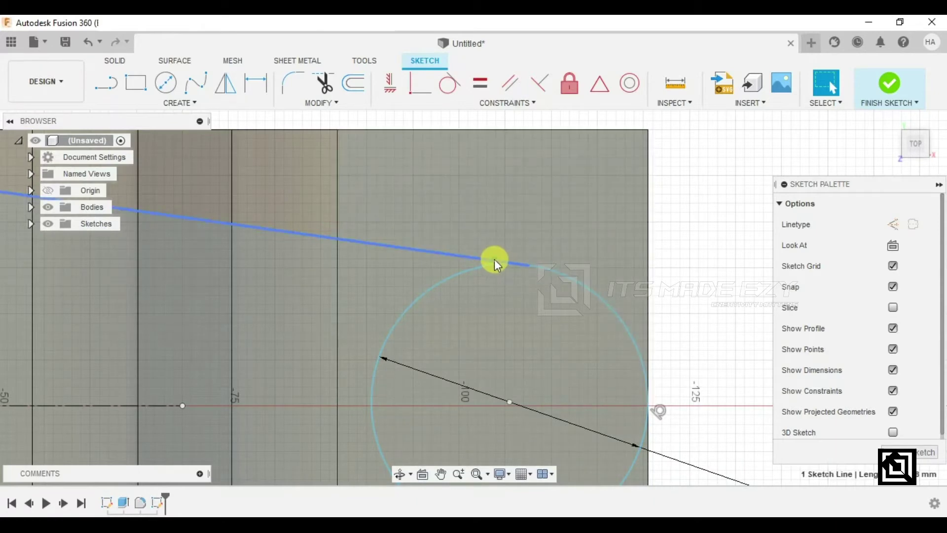
left_click(422, 85)
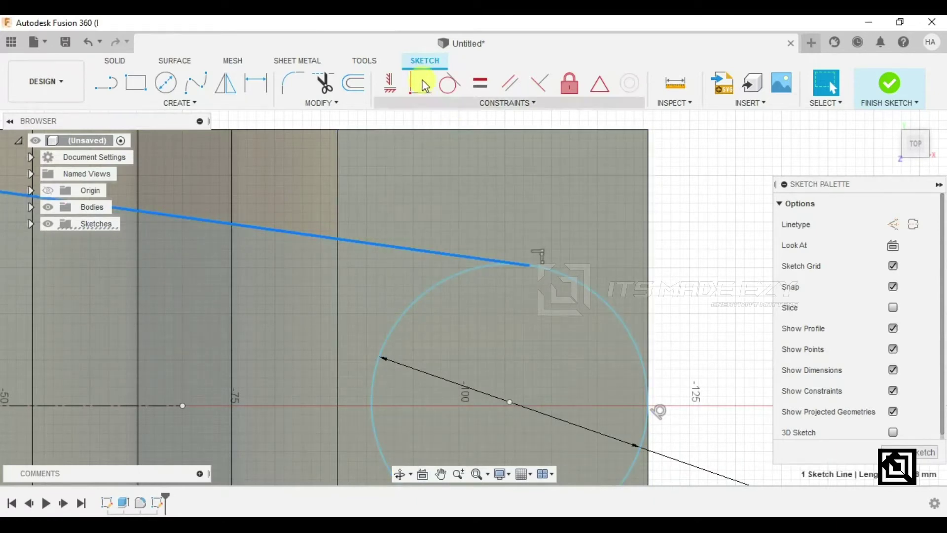
left_click(450, 83)
left_click(463, 270)
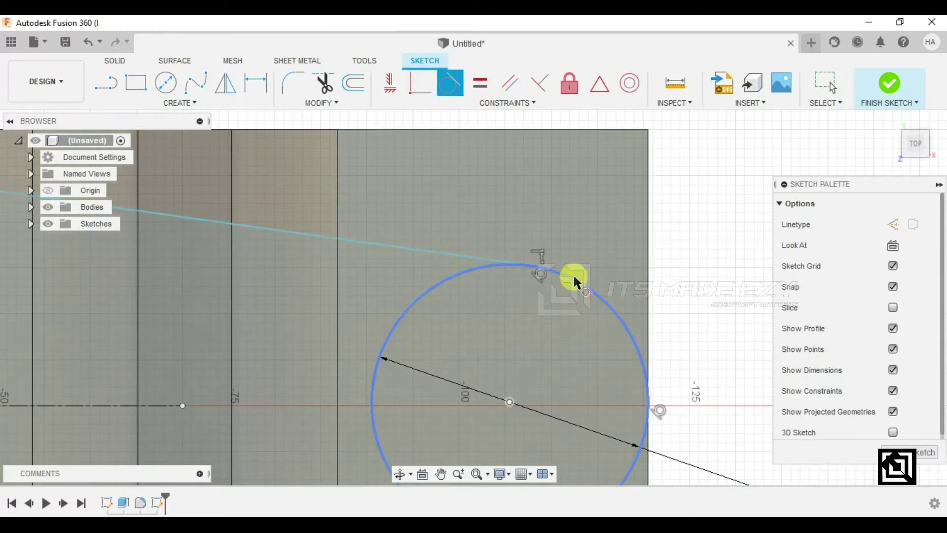
right_click(759, 240)
left_click(683, 235)
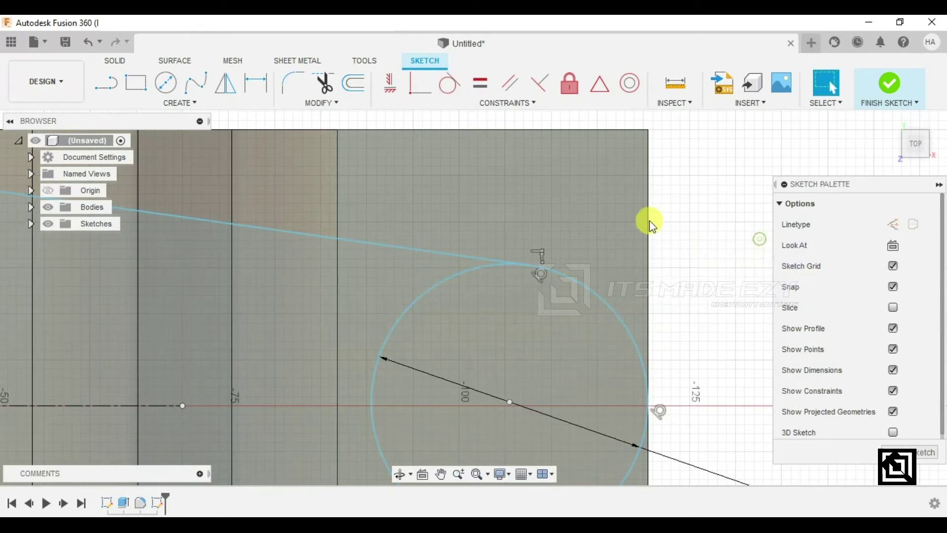
left_click(226, 82)
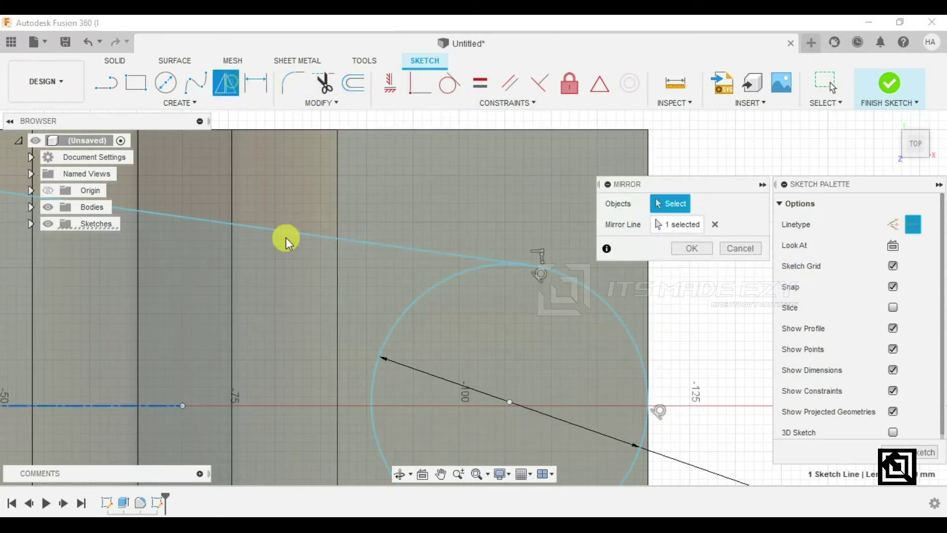
left_click(295, 233)
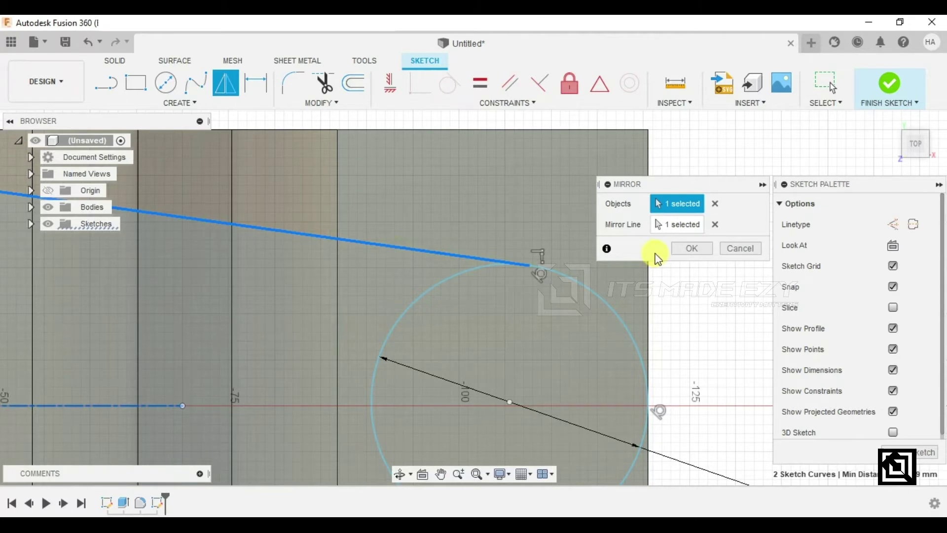
scroll(353, 241, "down", 2)
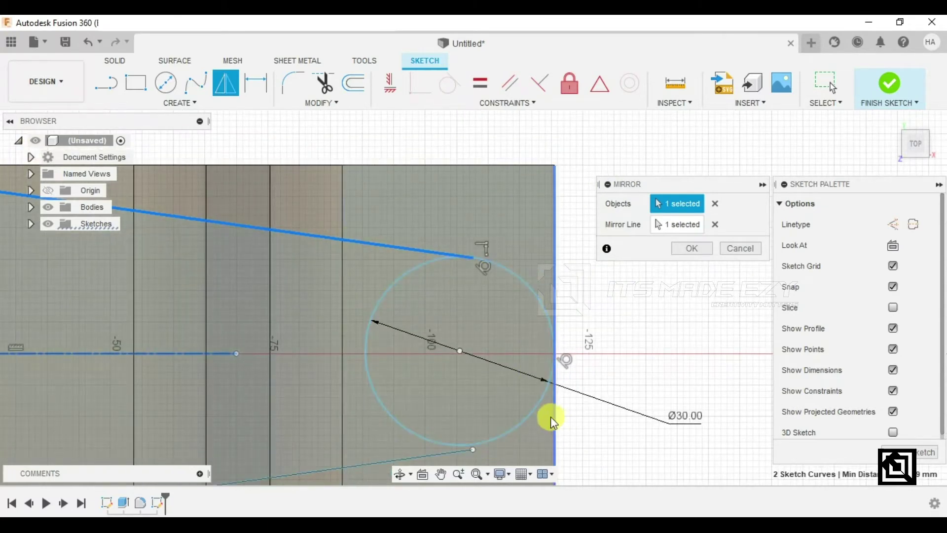
left_click(740, 248)
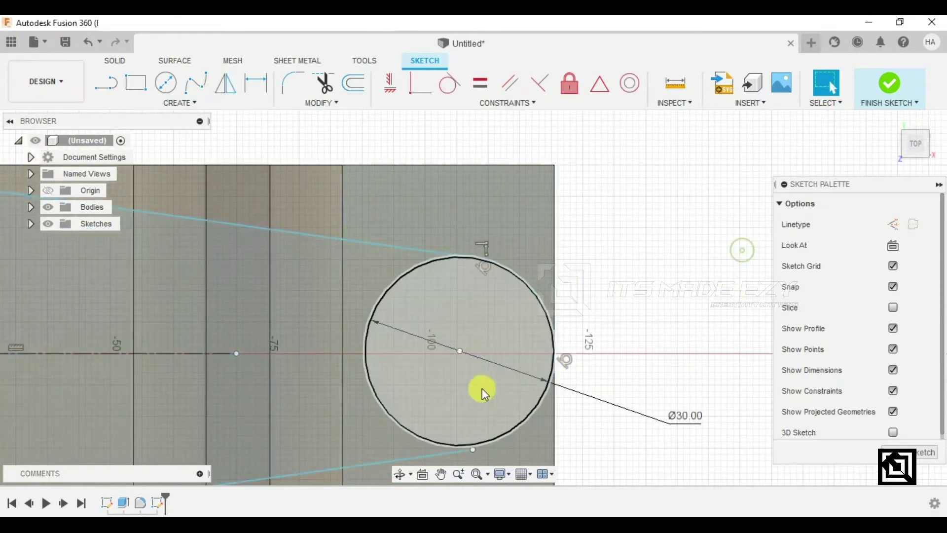
Bring the small circle's centre onto the horizontal axis and delete the tangent constraint between it and the upper connecting line.
left_click(460, 350)
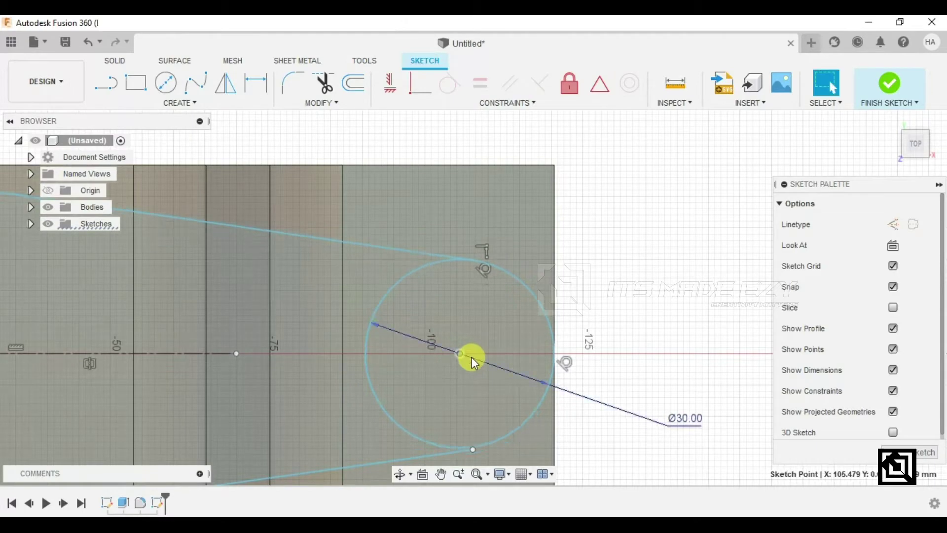
scroll(467, 443, "up", 2)
scroll(459, 410, "down", 1)
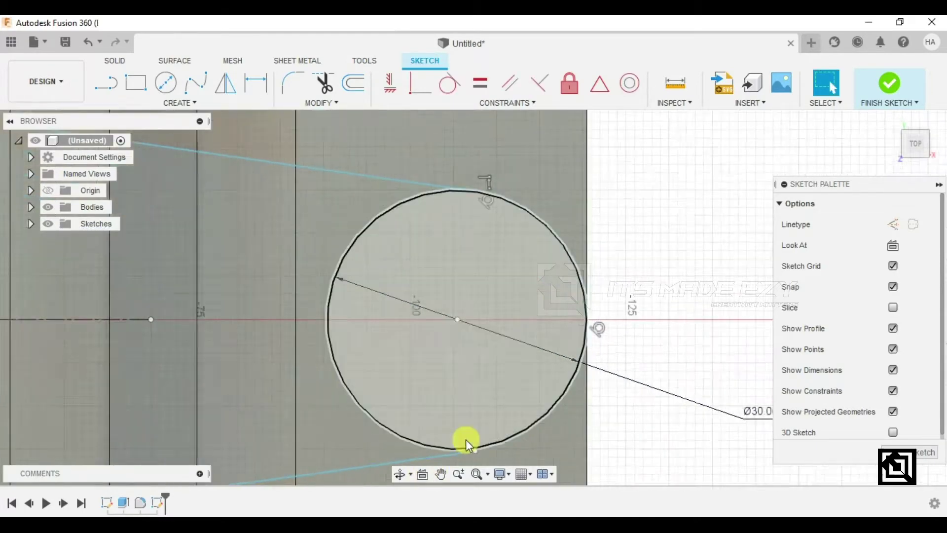
scroll(470, 281, "up", 3)
left_click(482, 218)
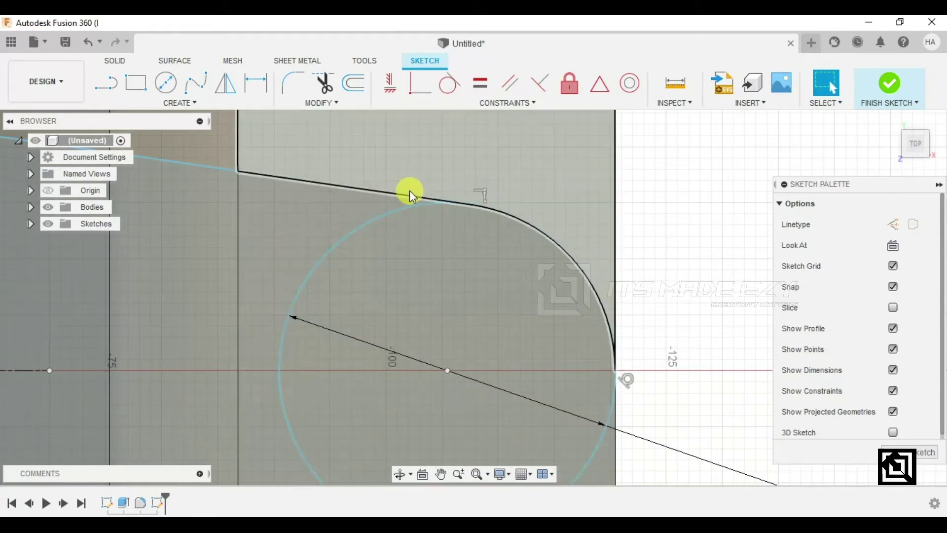
Apply a new tangent constraint between the upper connecting line and the small circle.
left_click(410, 196)
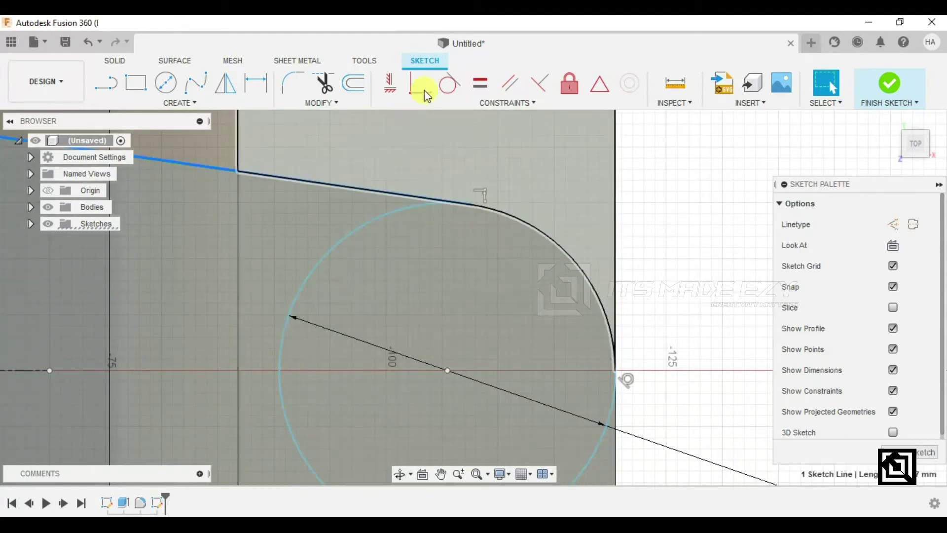
left_click(446, 85)
left_click(389, 212)
scroll(478, 303, "down", 1)
scroll(479, 302, "down", 2)
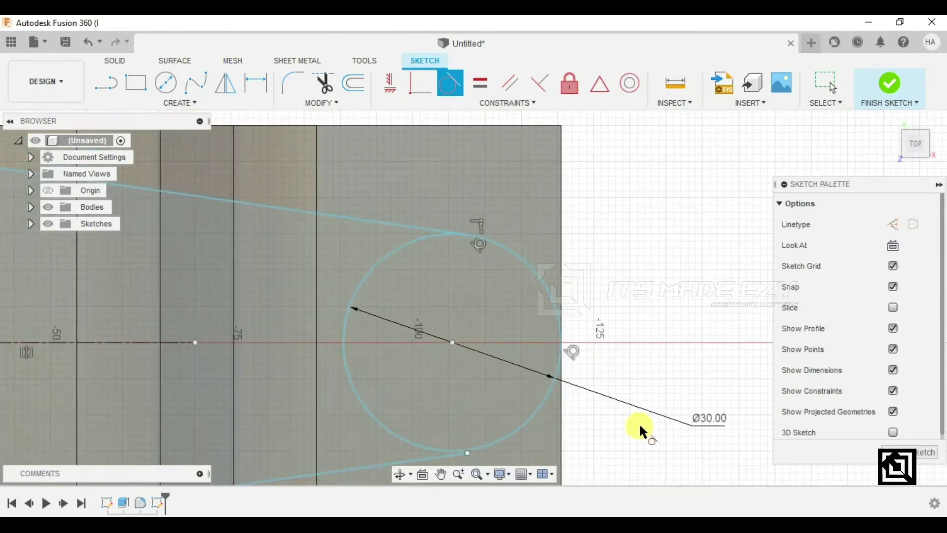
right_click(645, 264)
left_click(664, 272)
Apply a tangent constraint between the lower connecting line and the small circle.
scroll(445, 244, "up", 1)
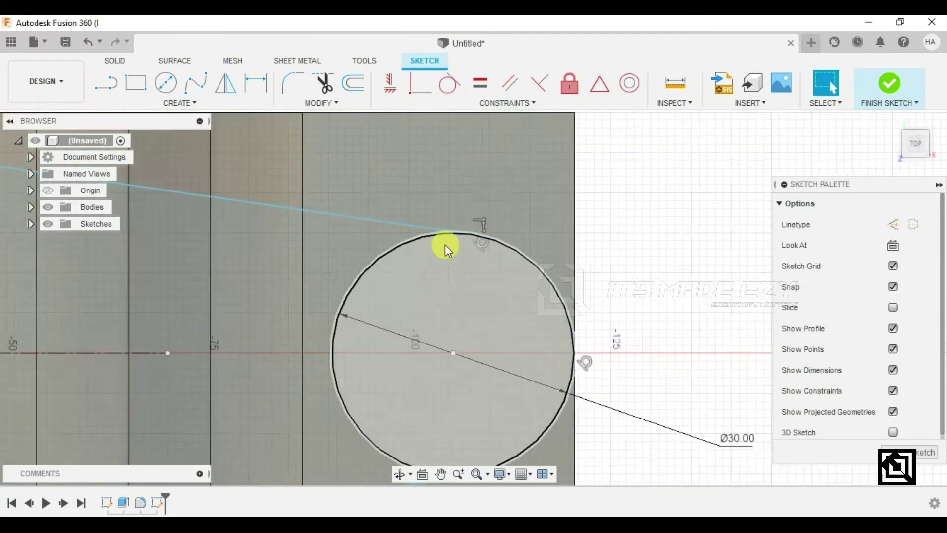
scroll(477, 229, "up", 2)
scroll(460, 236, "down", 2)
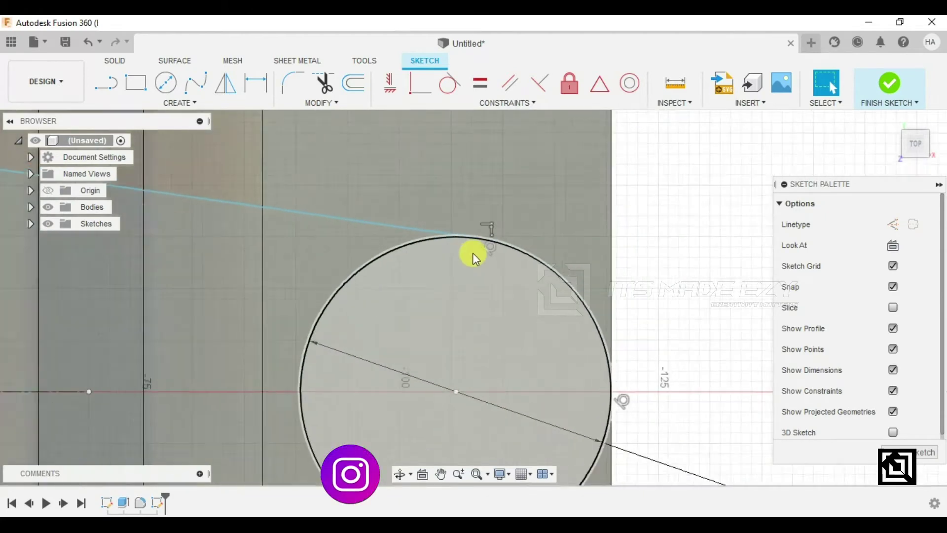
scroll(472, 253, "down", 5)
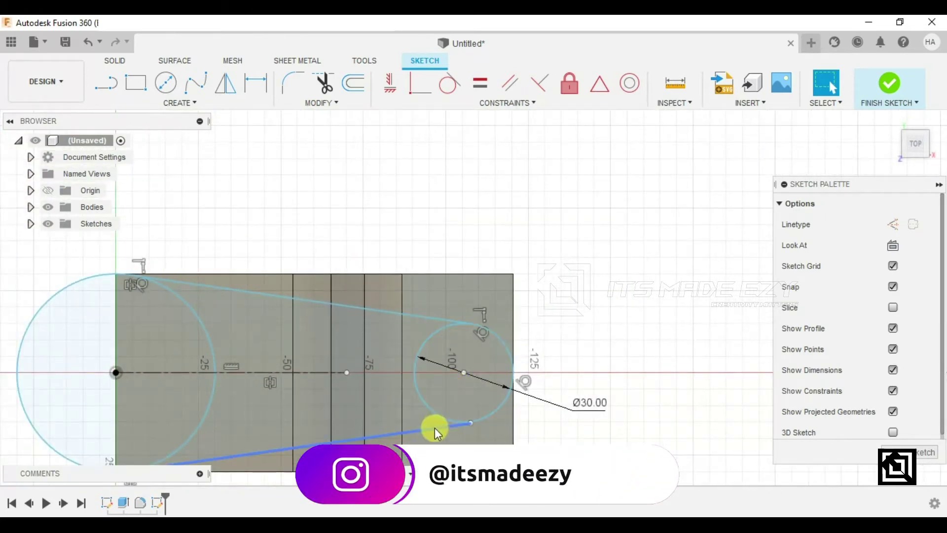
left_click(434, 428)
scroll(476, 425, "up", 3)
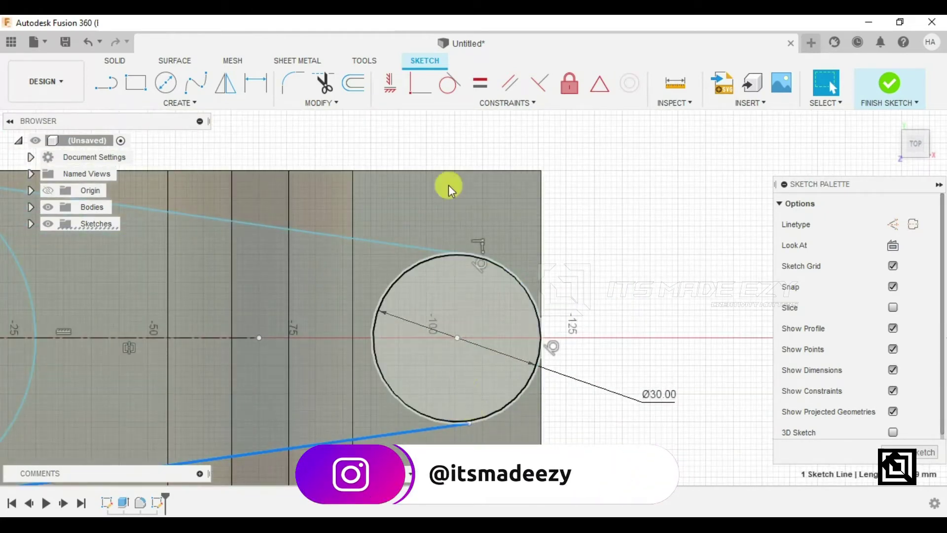
left_click(450, 83)
left_click(413, 404)
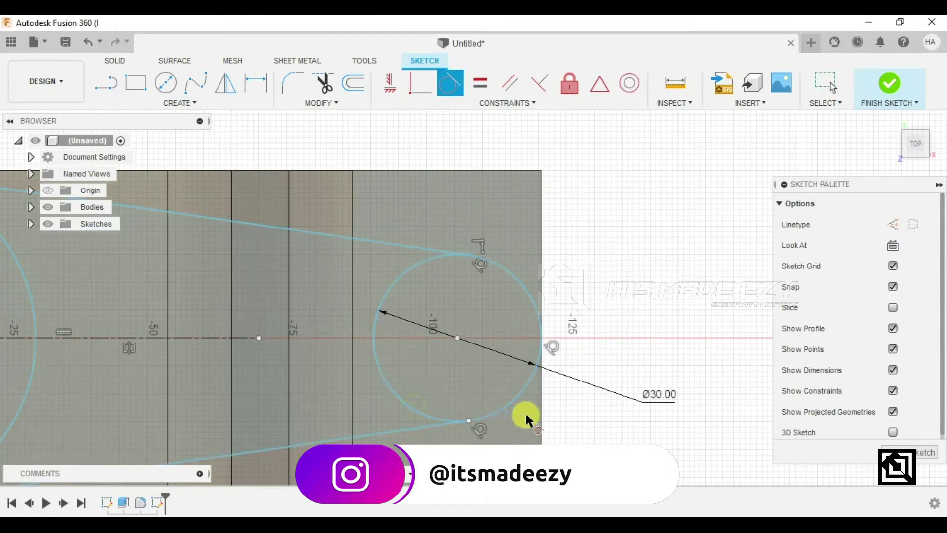
scroll(566, 247, "down", 1)
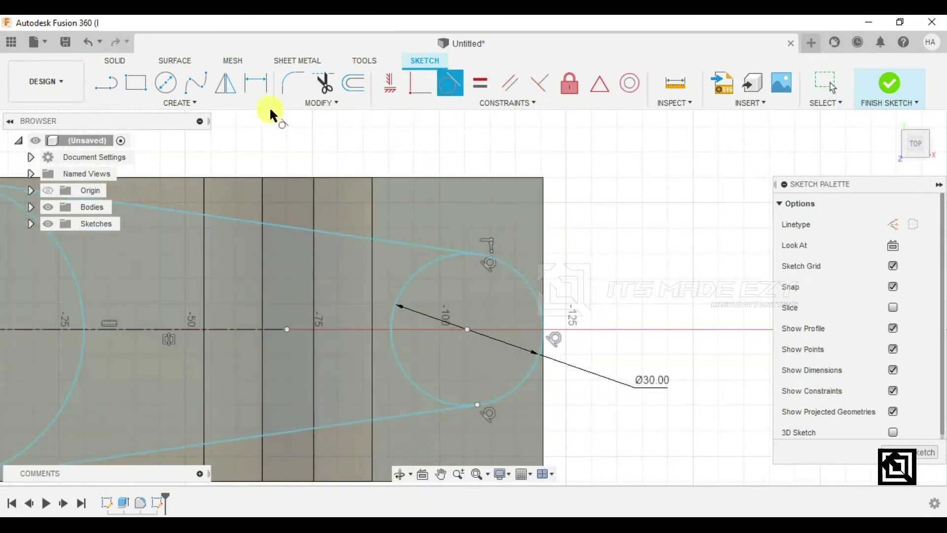
Try trimming the small circle's arc between the two connecting lines, and undo the trim.
left_click(323, 83)
left_click(391, 306)
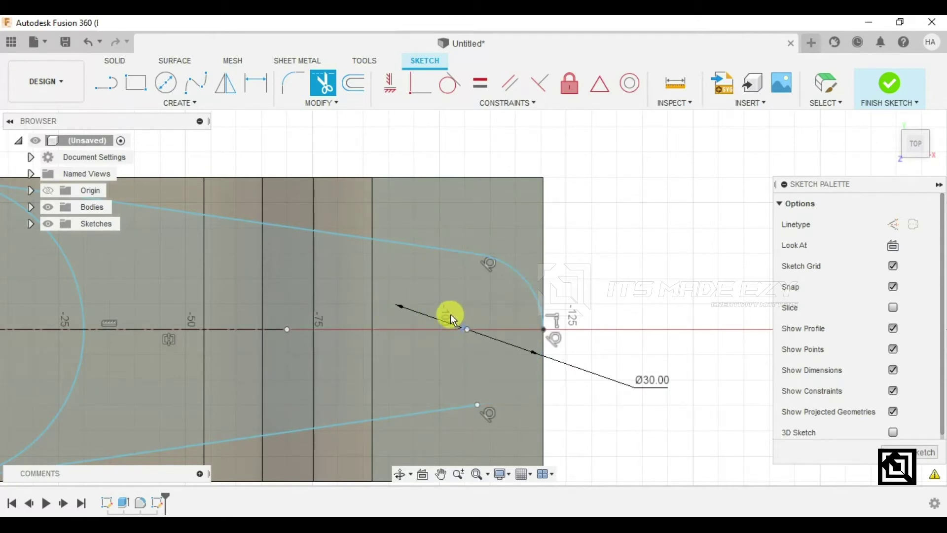
key("Escape")
key("ctrl+z")
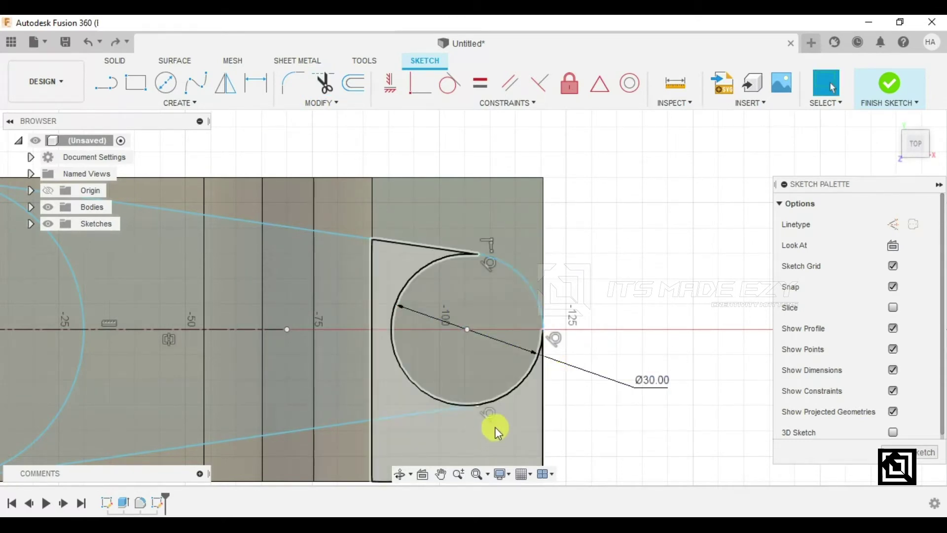
Check where the connecting lines meet the small circle and finish the sketch.
scroll(494, 422, "up", 3)
scroll(469, 419, "up", 3)
scroll(513, 341, "down", 5)
scroll(513, 332, "down", 4)
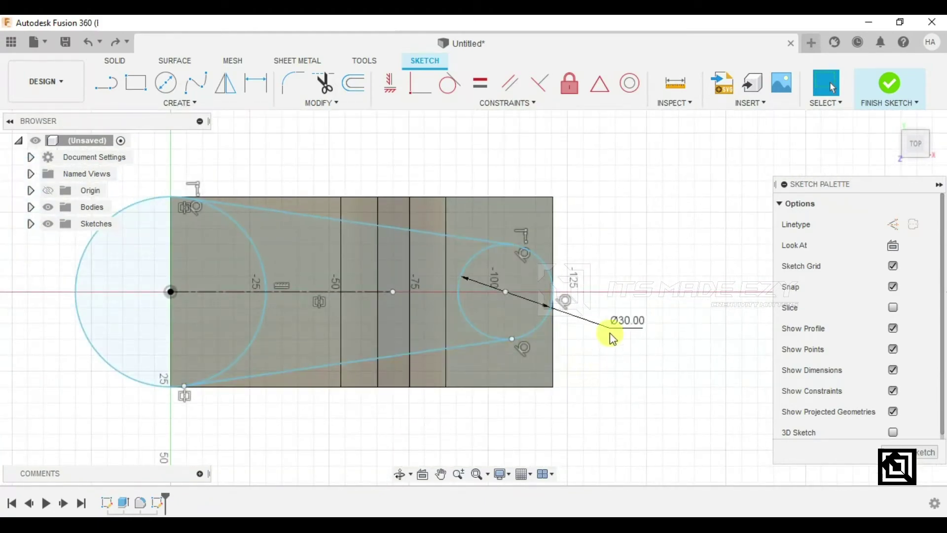
left_click(886, 84)
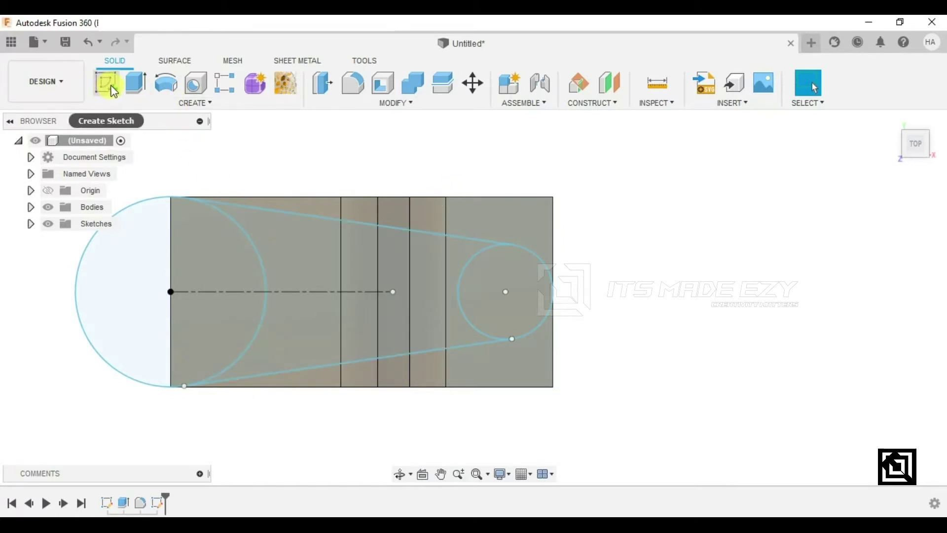
Reopen the sketch, draw a large circle enclosing the whole bracket from the centreline's free endpoint, and finish the sketch.
left_click(340, 220)
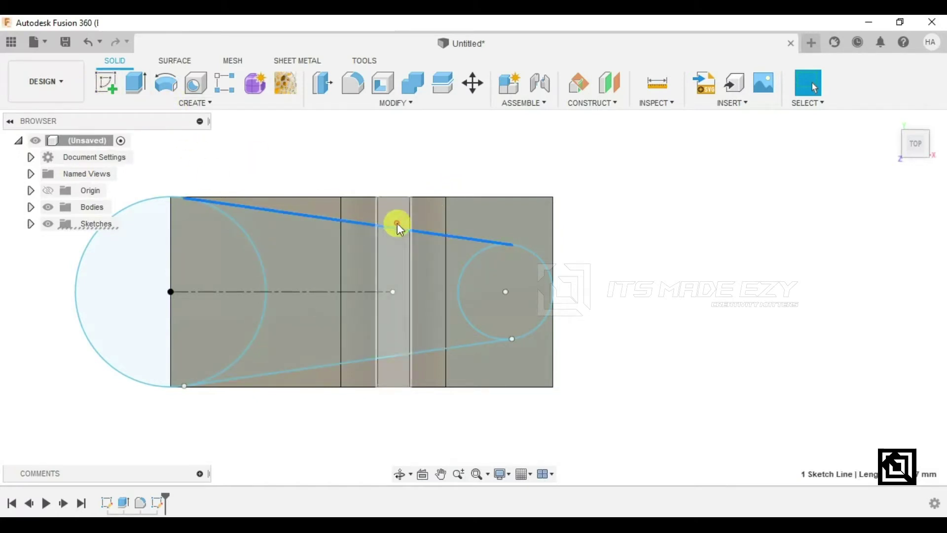
right_click(158, 501)
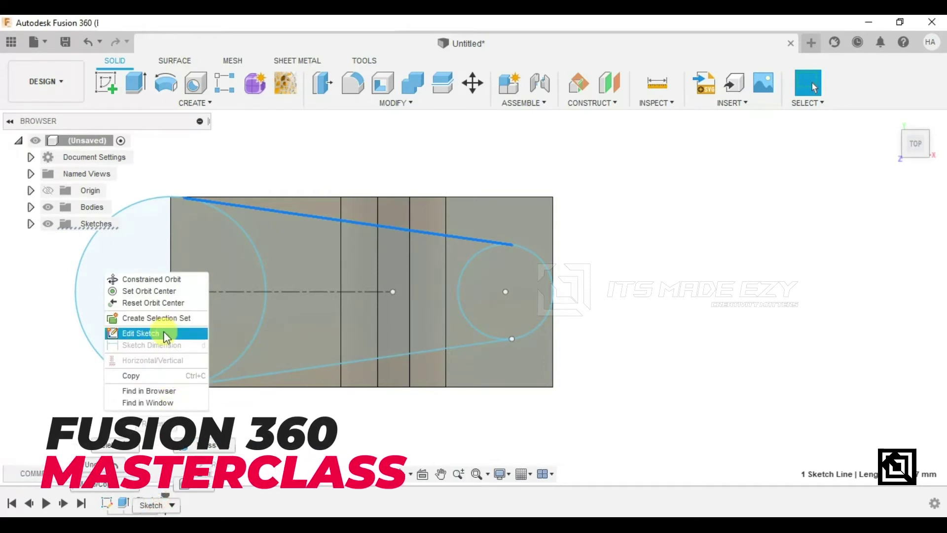
left_click(141, 333)
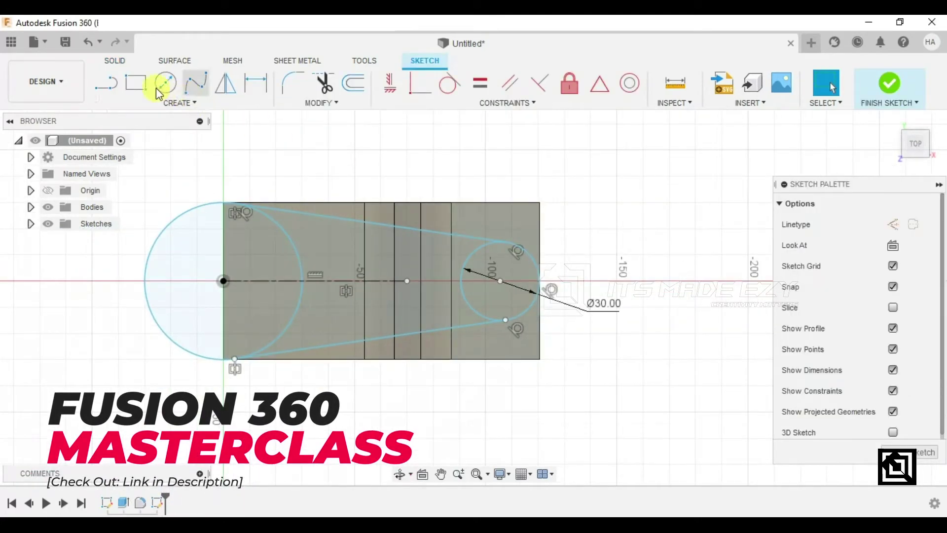
left_click(166, 83)
left_click(407, 282)
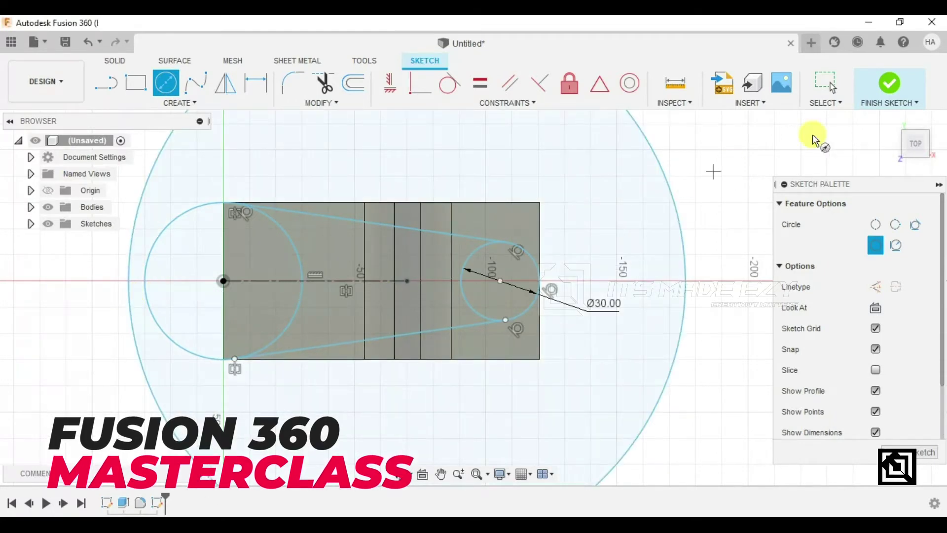
left_click(893, 85)
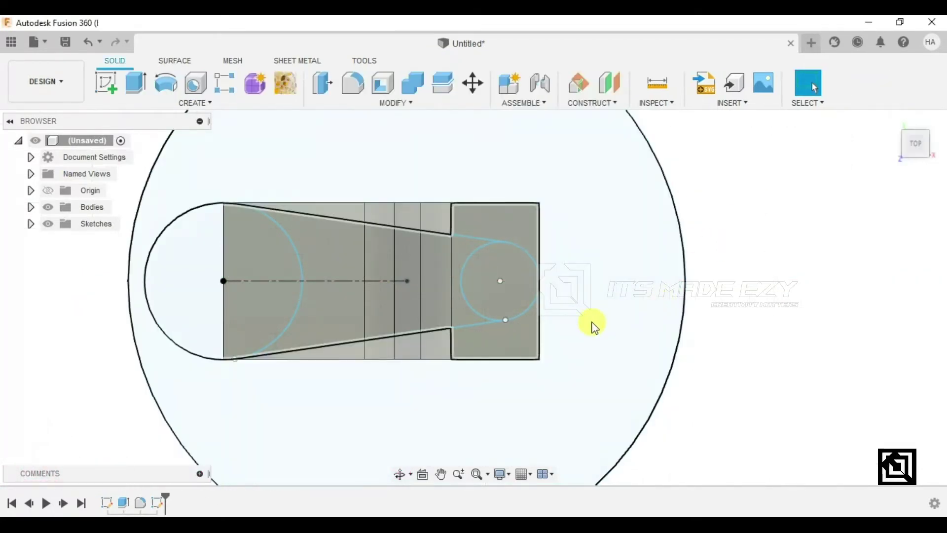
Check the outer profile's boundary near the small circle, then reopen the sketch and delete the lower connecting line.
left_click(593, 326)
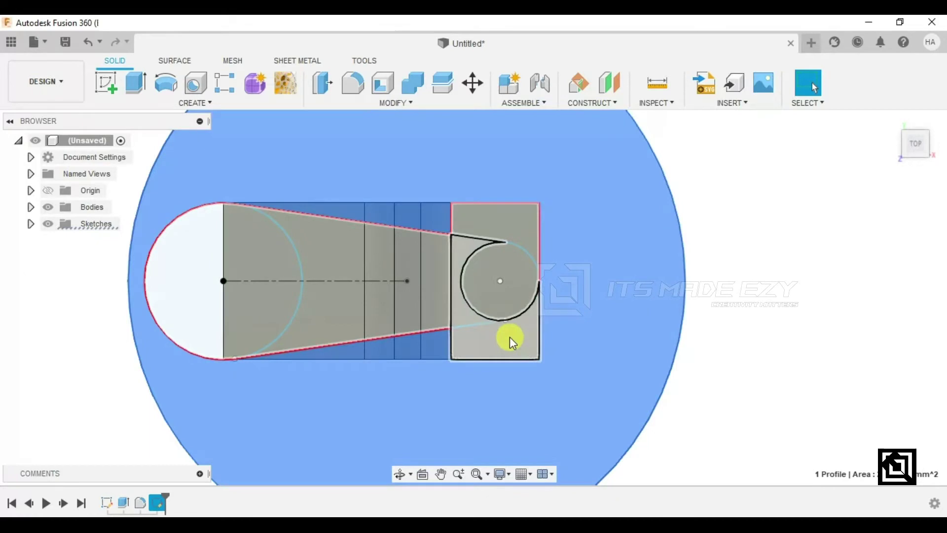
scroll(499, 323, "up", 5)
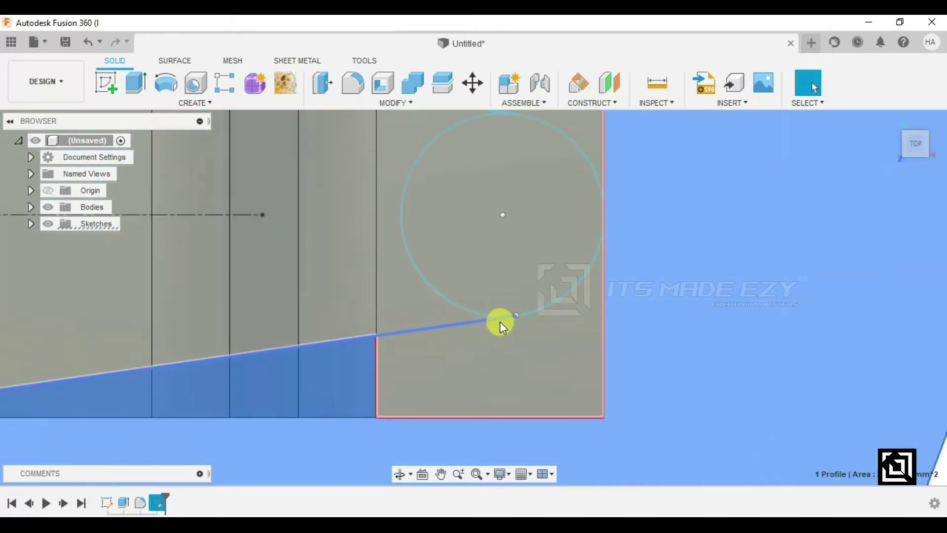
left_click(517, 316)
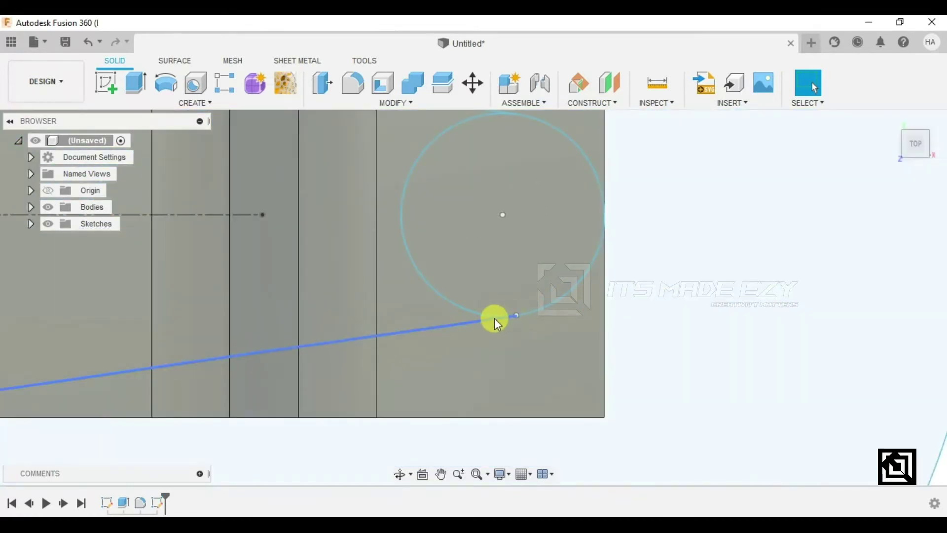
left_click(495, 315)
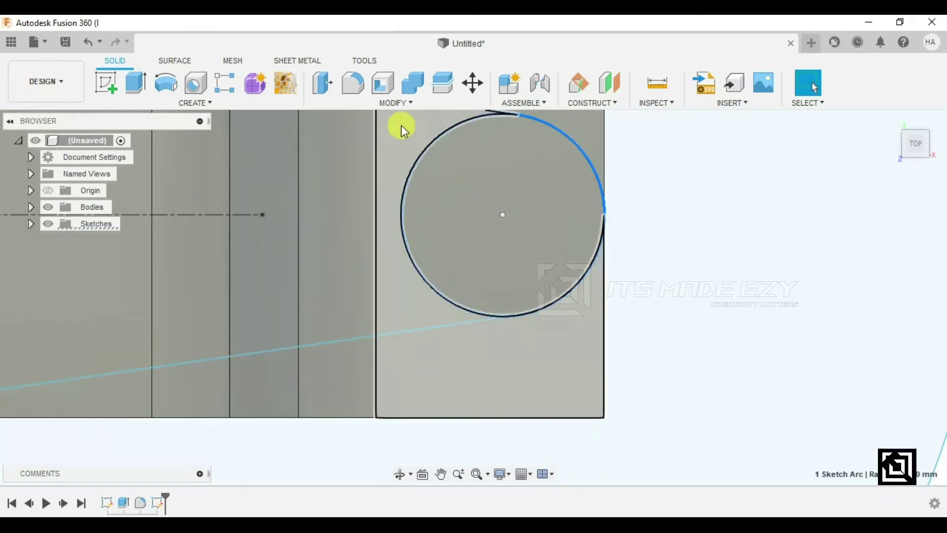
right_click(451, 302)
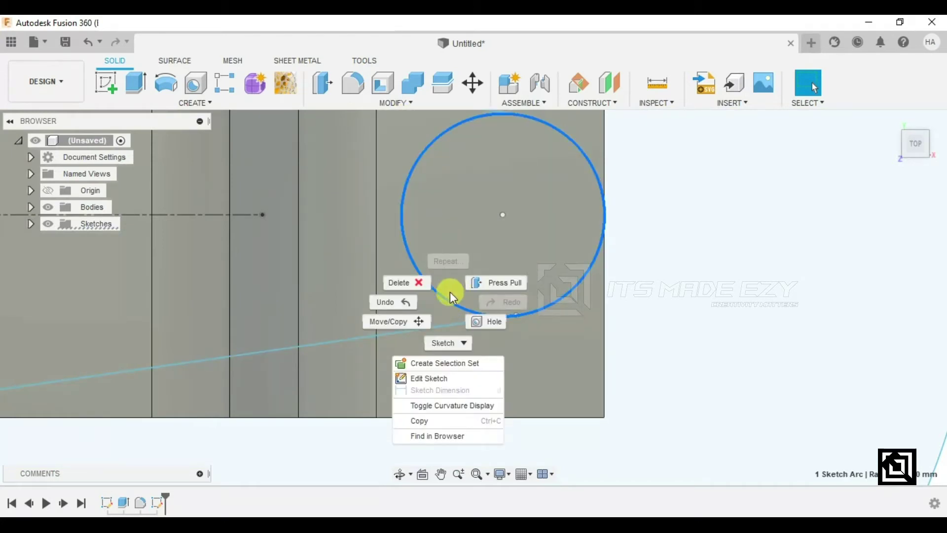
left_click(447, 379)
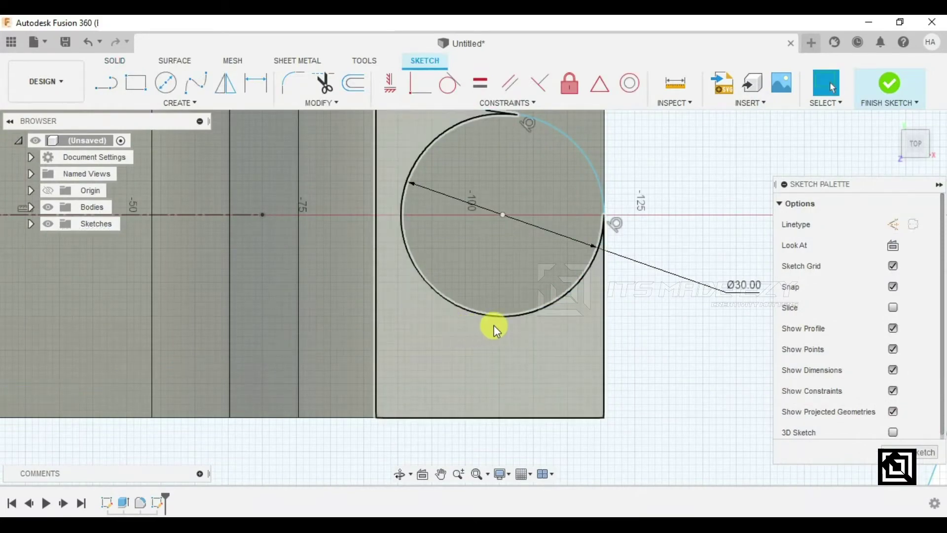
scroll(629, 347, "down", 3)
scroll(628, 348, "down", 1)
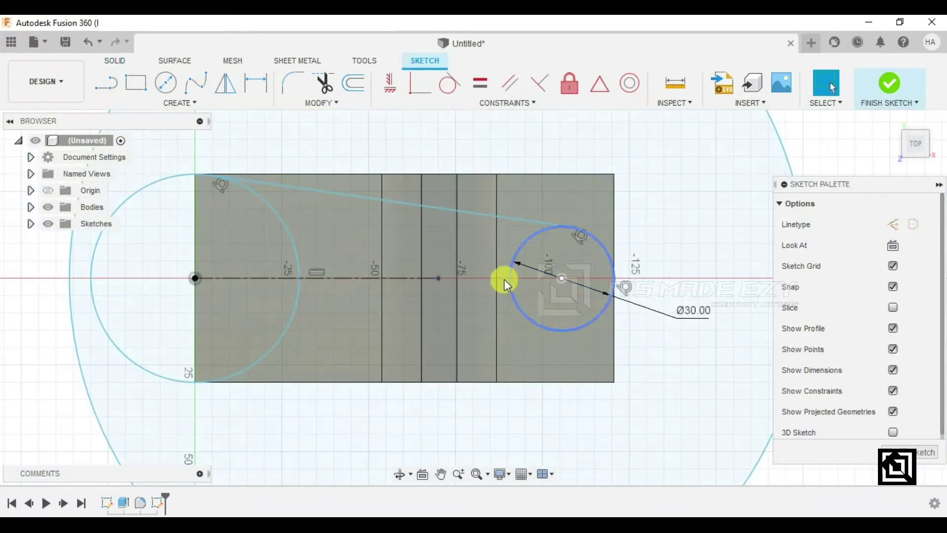
Draw a new lower connecting line from the large end circle to a tangent point on the small circle.
left_click(107, 84)
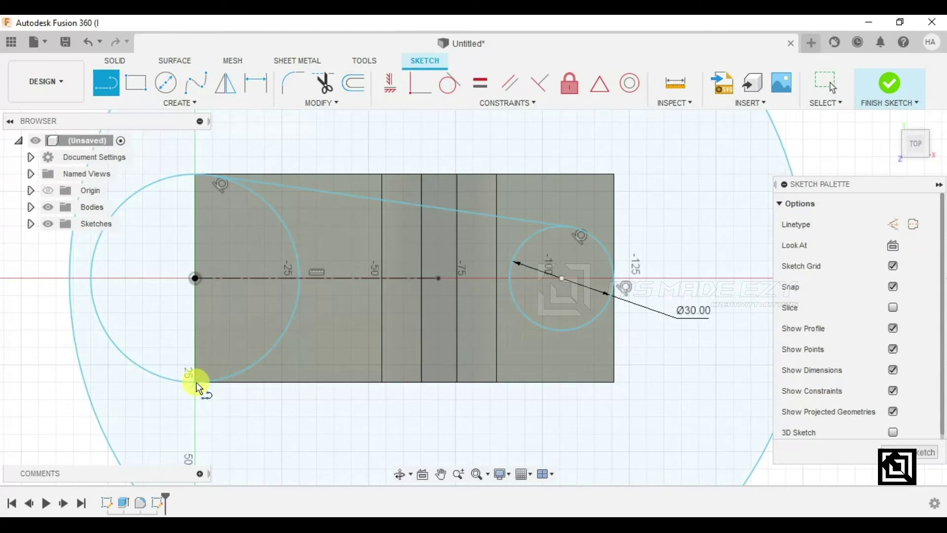
left_click(220, 384)
left_click(576, 334)
key("Escape")
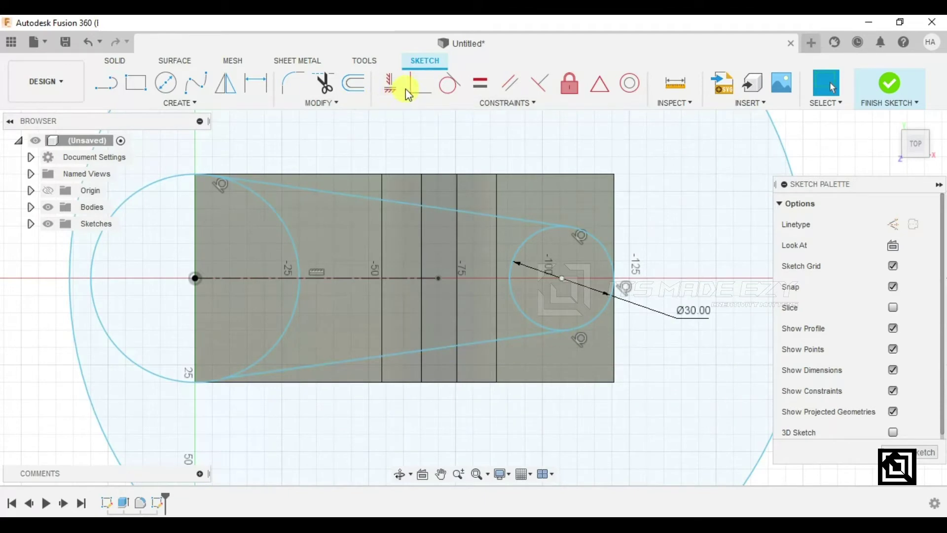
Make the new lower connecting line tangent to the large end circle.
left_click(450, 84)
left_click(363, 359)
left_click(291, 324)
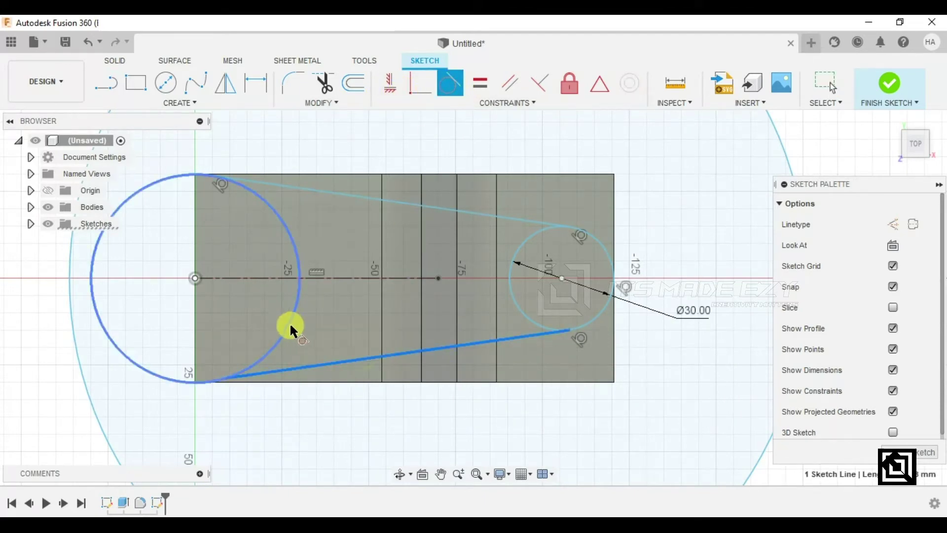
key("Escape")
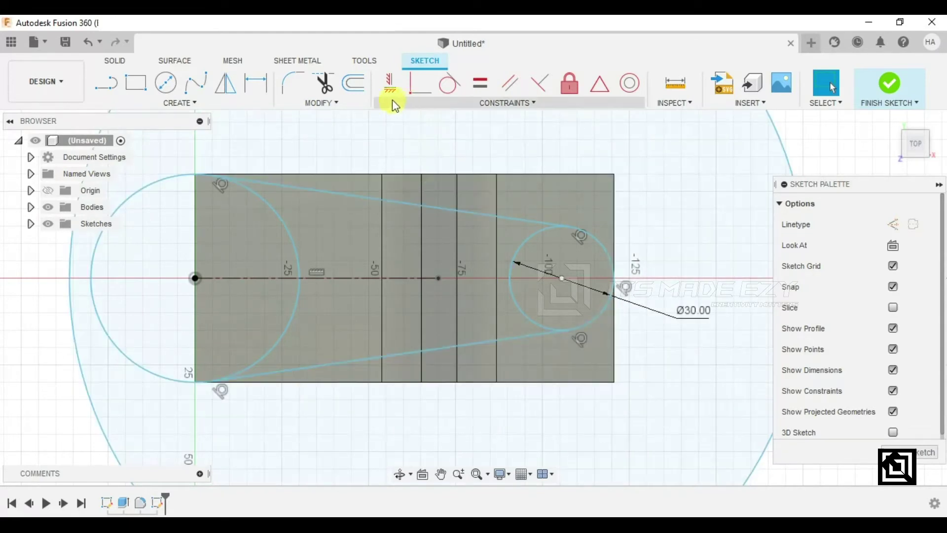
Finish the sketch and extrude the three regions surrounding the tapered outline by -35 mm as a cut.
left_click(886, 82)
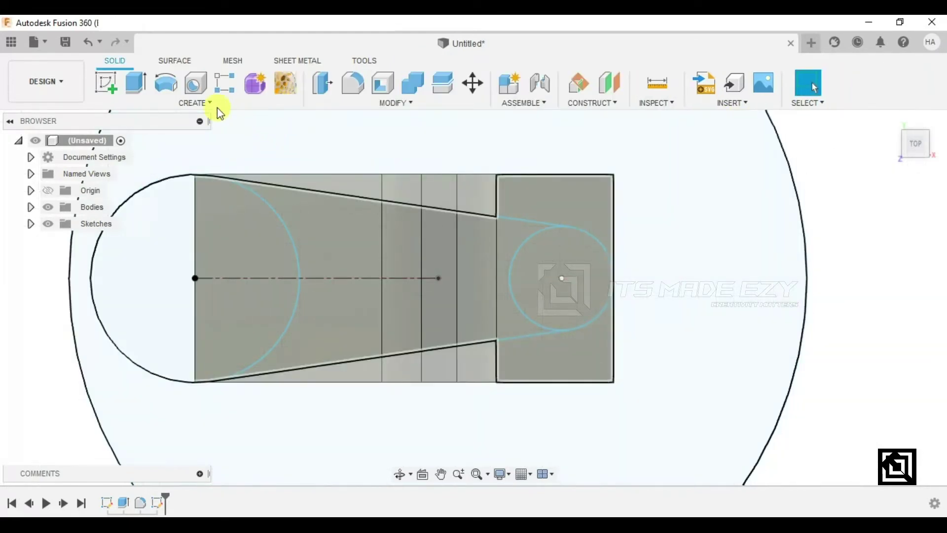
left_click(136, 85)
left_click(602, 189)
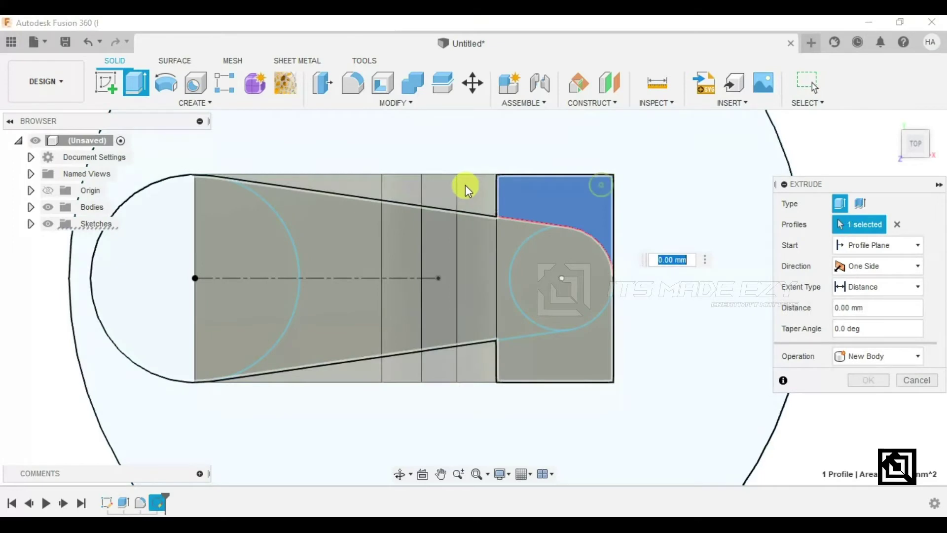
left_click(554, 279)
left_click(595, 370)
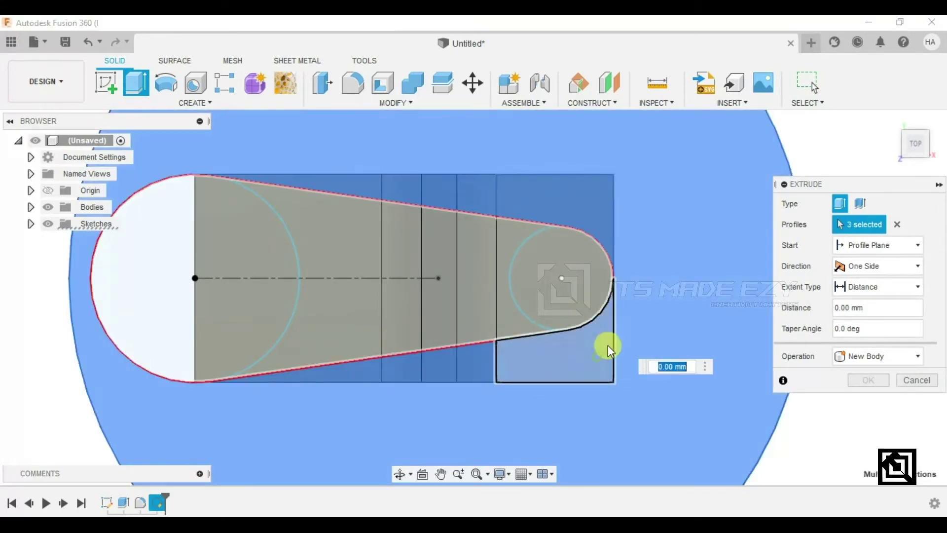
middle_click_drag(666, 275, 567, 250, "shift")
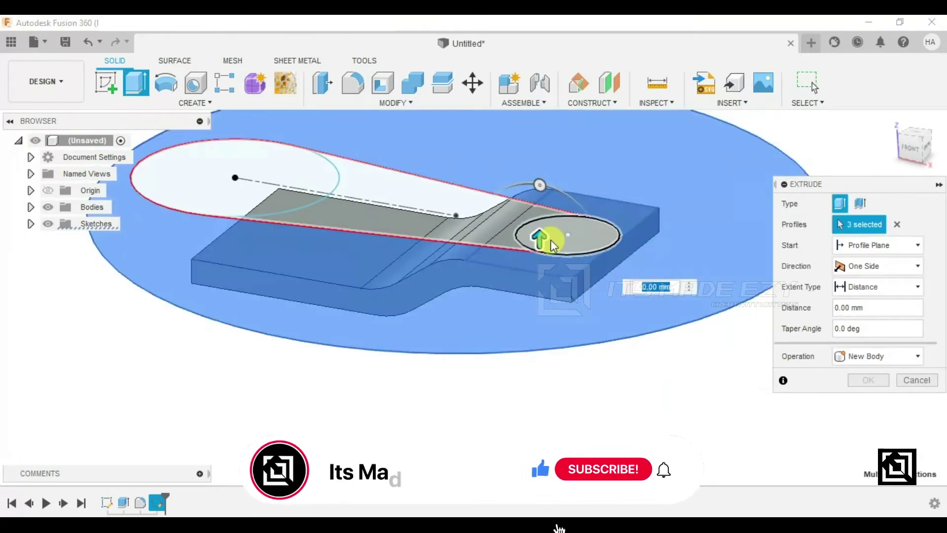
left_click_drag(539, 229, 541, 363)
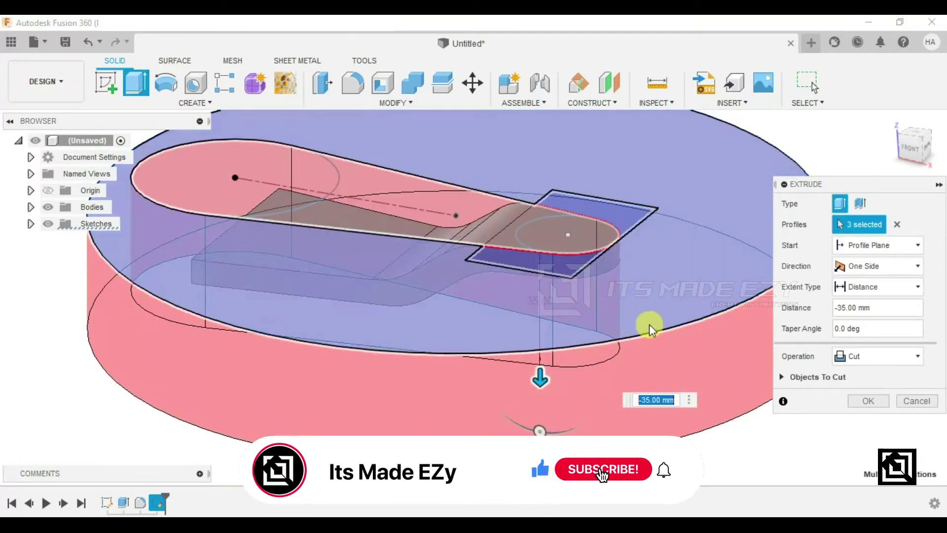
left_click(868, 400)
Sketch a 60 mm circle centred on the origin on the wide end's upper flat face, and finish the sketch.
middle_click_drag(645, 318, 373, 289, "shift")
left_click(357, 290)
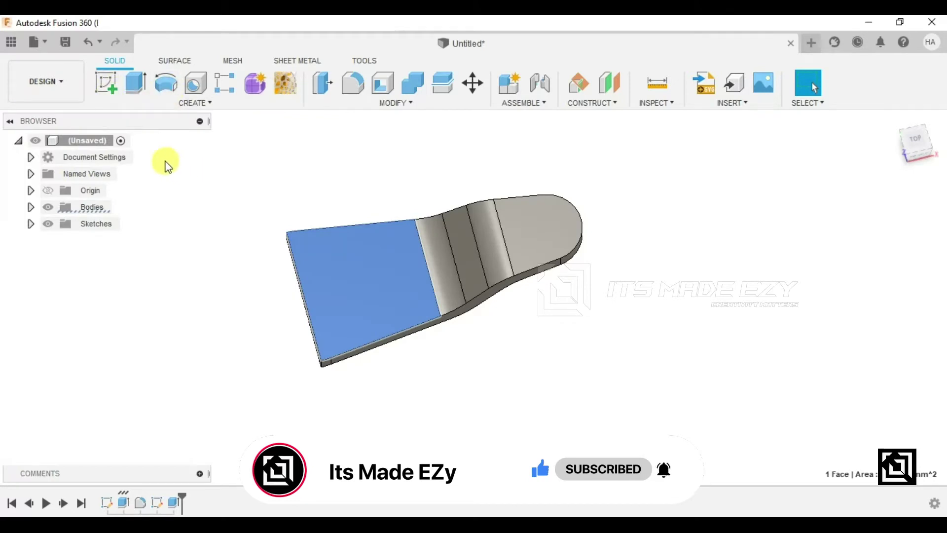
left_click(108, 81)
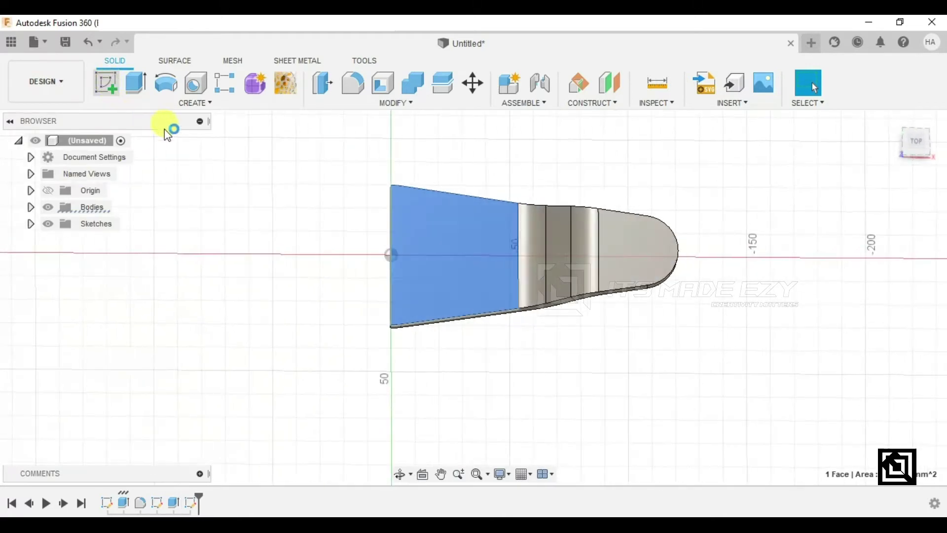
left_click(176, 96)
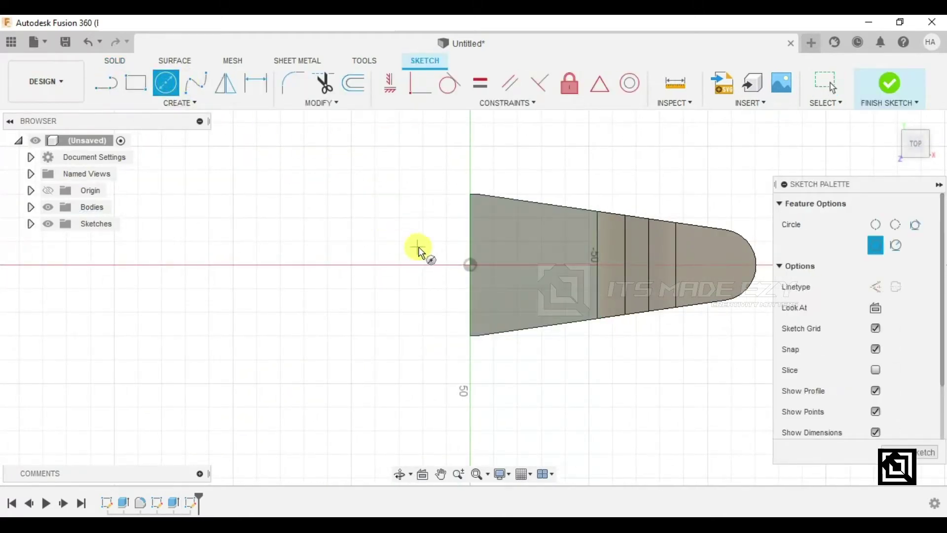
left_click(470, 264)
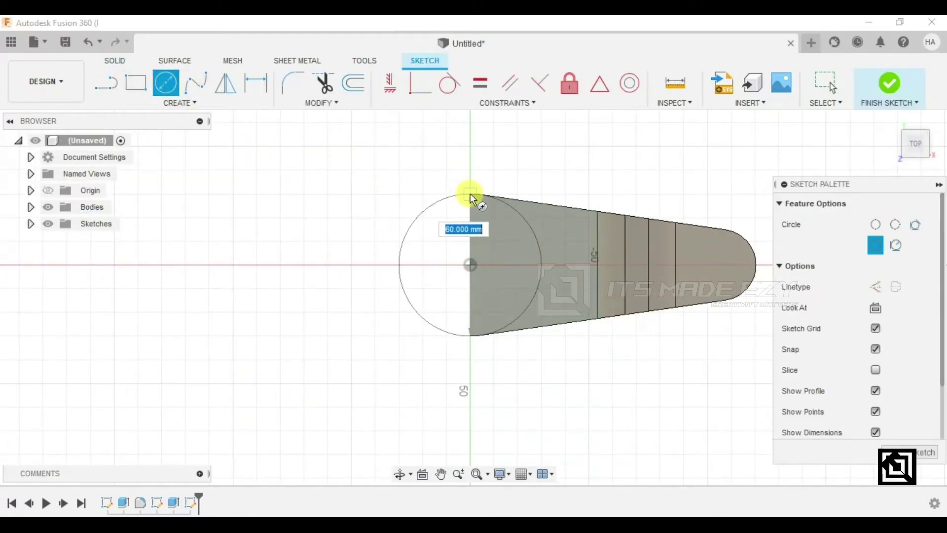
left_click(471, 199)
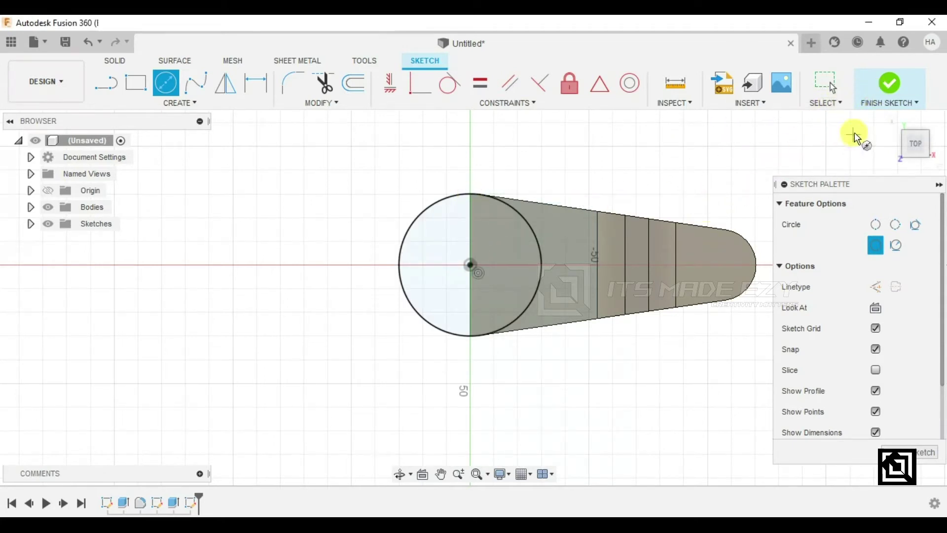
left_click(886, 84)
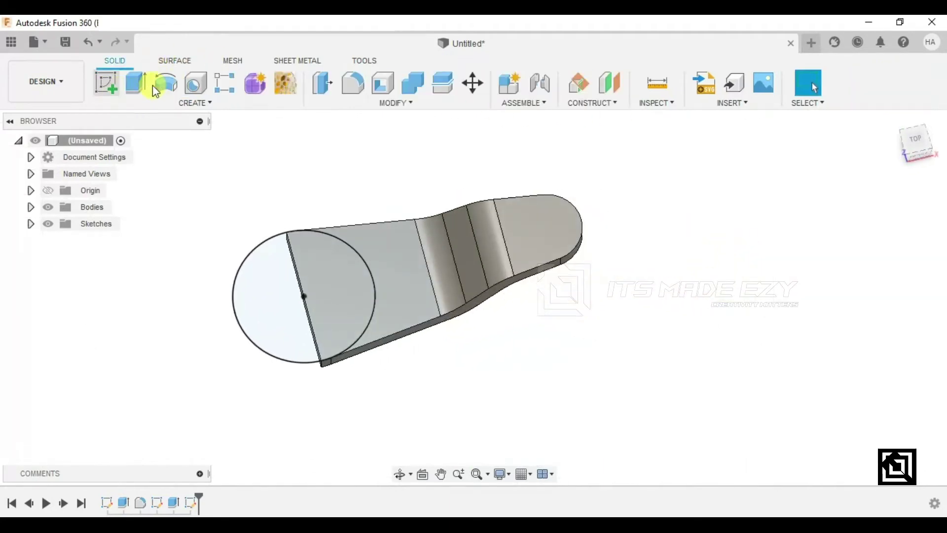
Extrude both halves of the circle by -40 mm, joined to the bracket body.
left_click(137, 84)
left_click(313, 291)
left_click(302, 301)
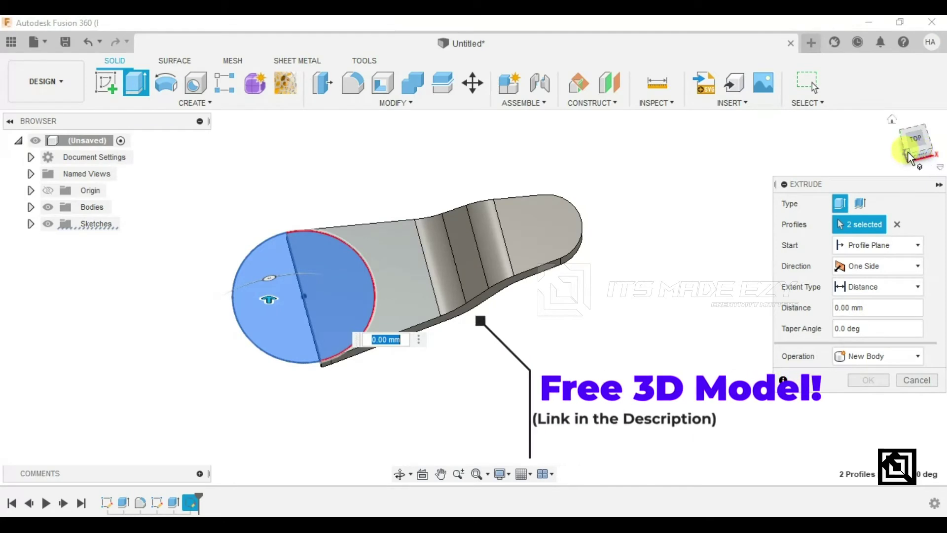
middle_click_drag(740, 197, 335, 245, "shift")
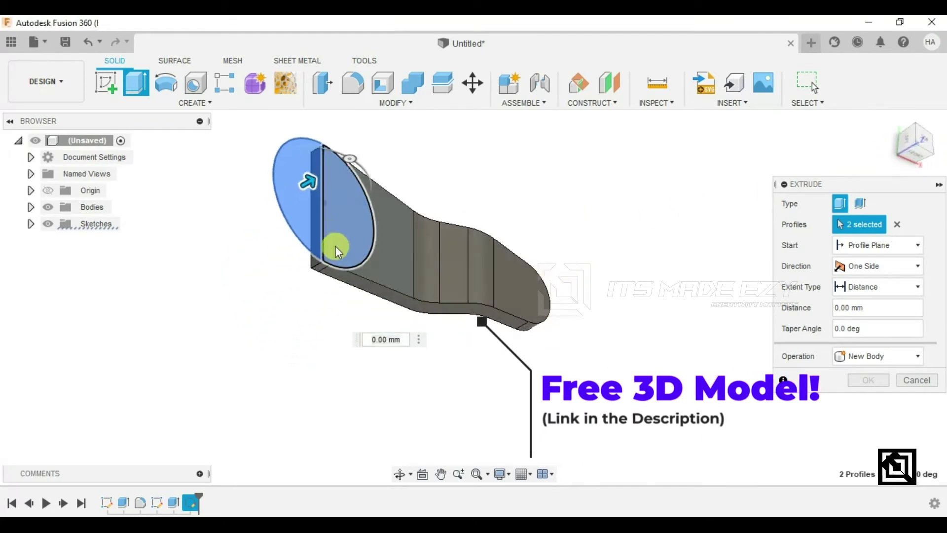
left_click(920, 162)
left_click(920, 163)
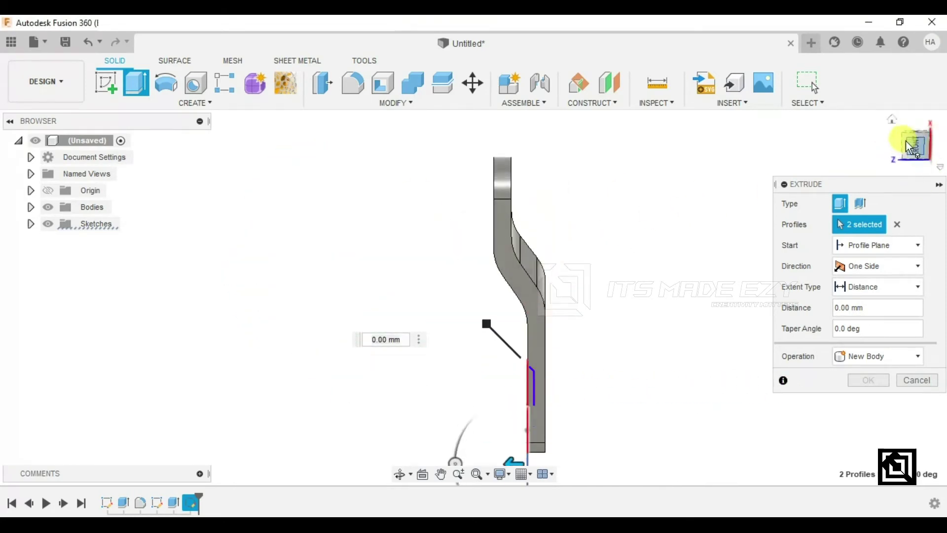
left_click(939, 130)
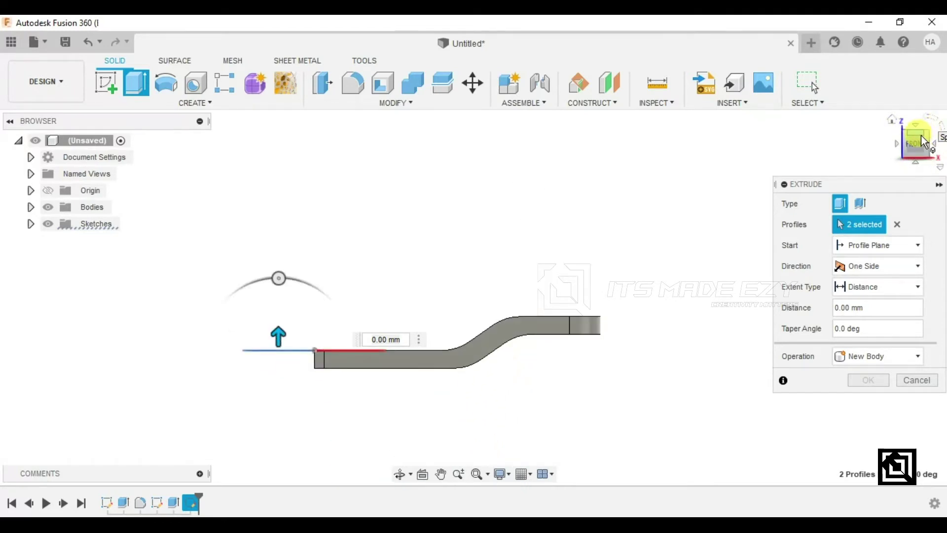
left_click(907, 135)
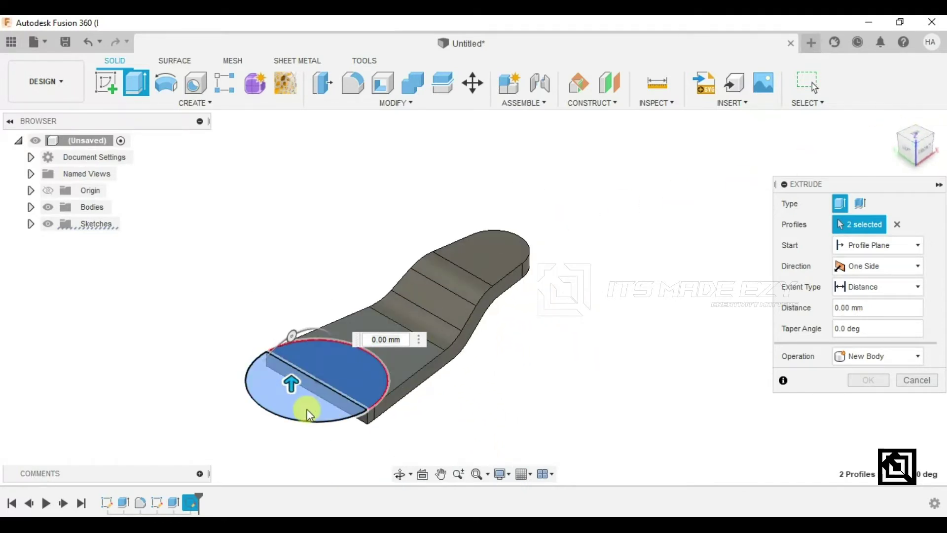
left_click_drag(292, 383, 292, 446)
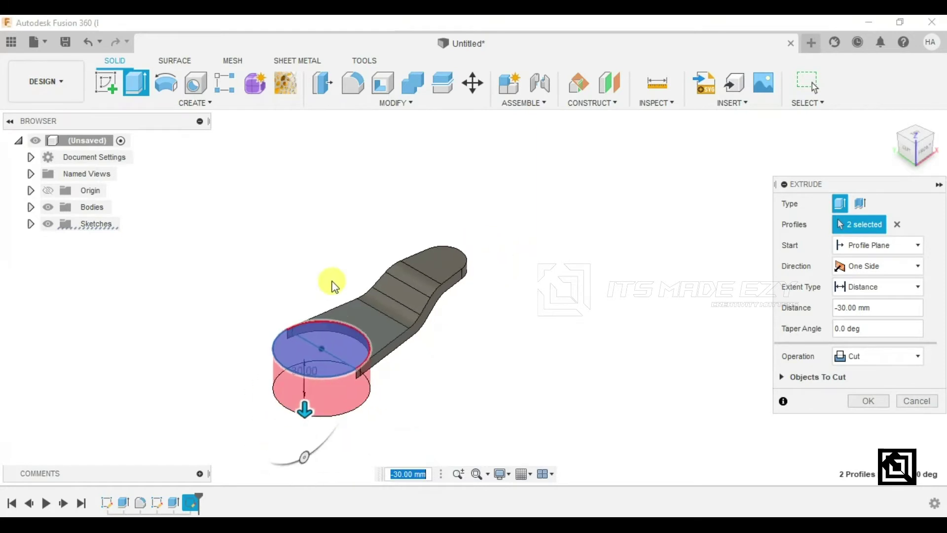
left_click(903, 356)
left_click(861, 373)
left_click_drag(304, 411, 304, 423)
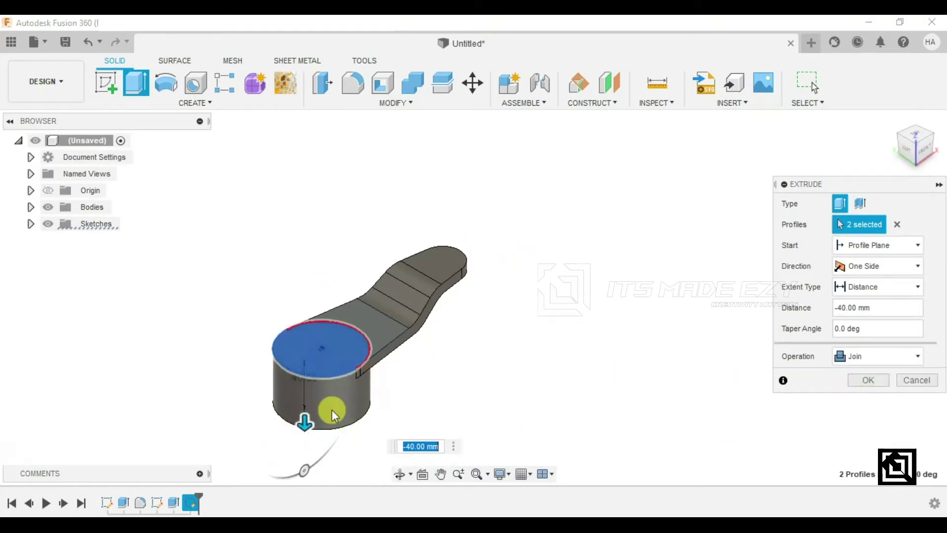
left_click(866, 381)
Start a new sketch on the bottom face of the cylindrical boss.
middle_click_drag(316, 362, 302, 260)
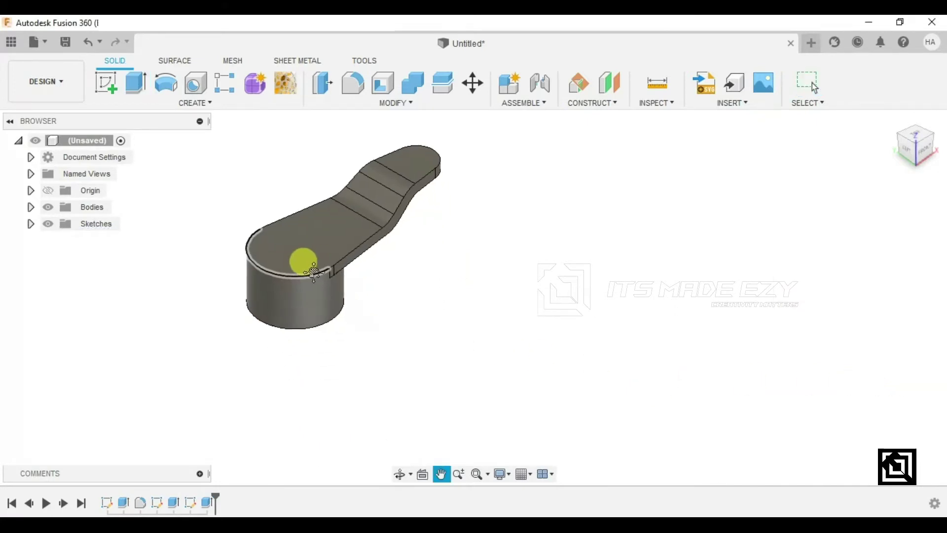
left_click(918, 164)
left_click(304, 319)
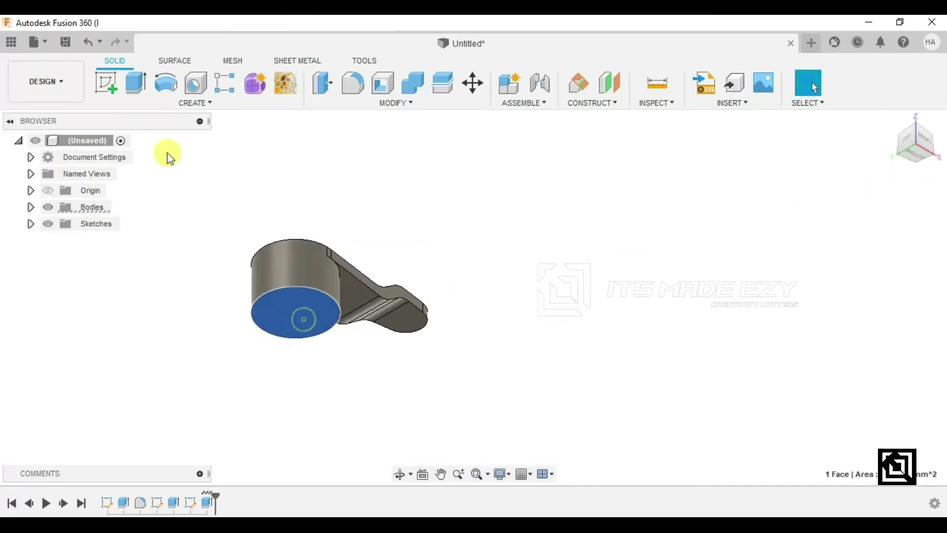
left_click(108, 85)
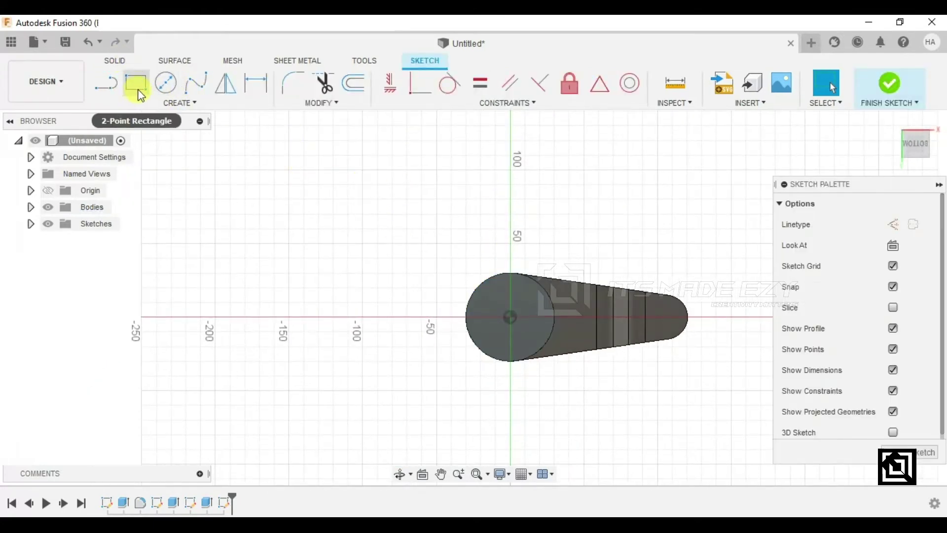
Draw a three-point rectangle as a diamond centred on the origin, with sides about 14 mm long.
left_click(168, 103)
mouse_move(151, 134)
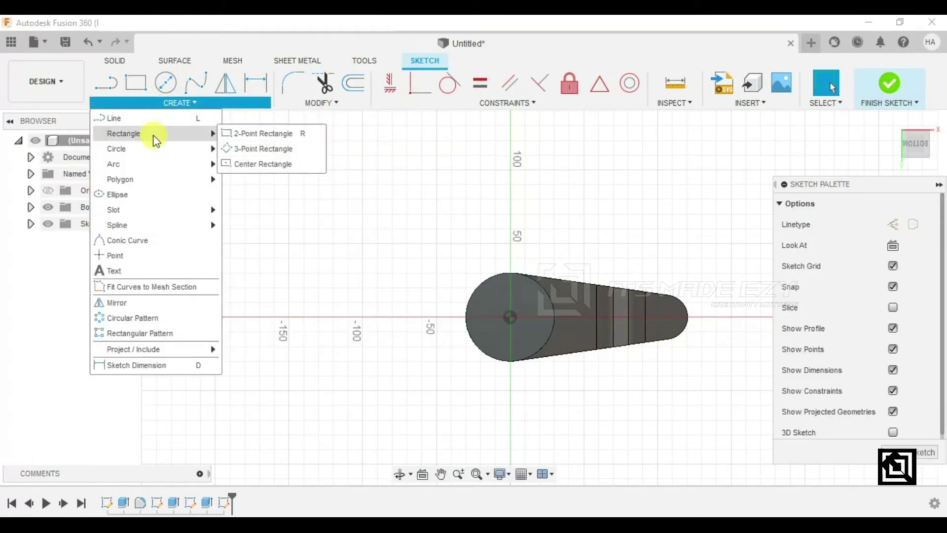
left_click(250, 149)
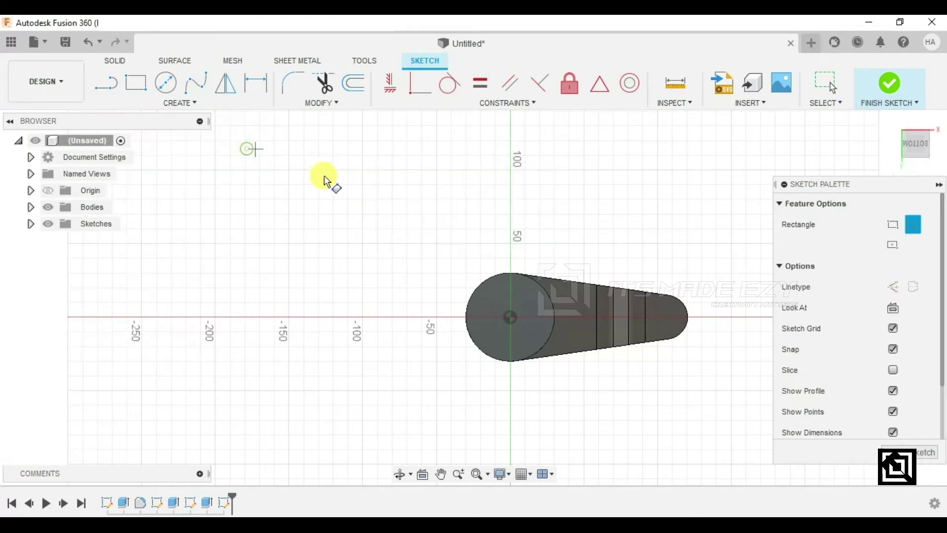
left_click(513, 314)
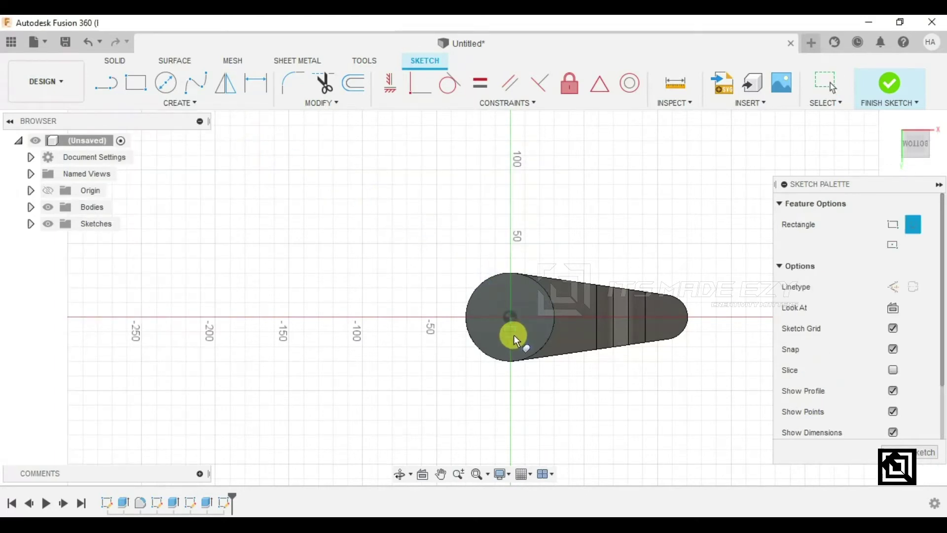
left_click(513, 336)
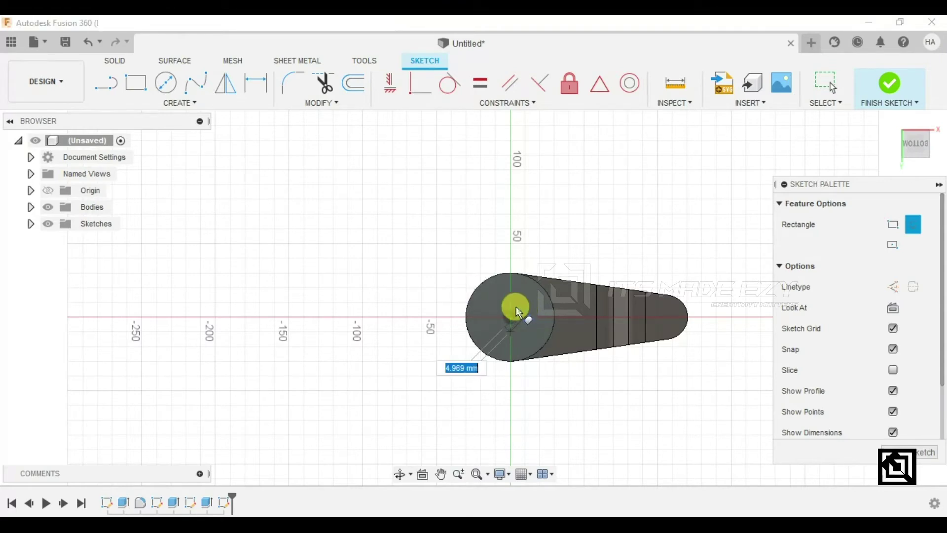
left_click(513, 305)
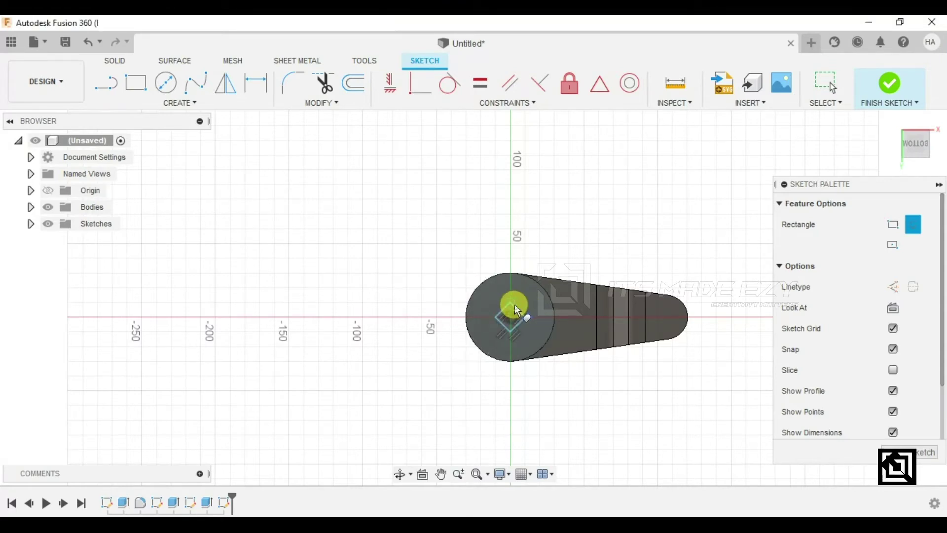
scroll(515, 316, "up", 1)
scroll(516, 318, "up", 10)
key("Escape")
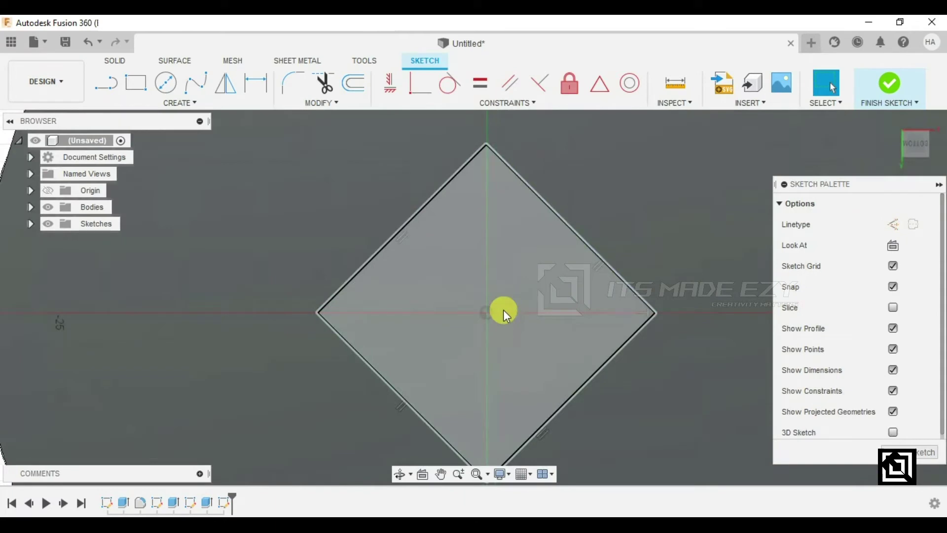
Dimension the diamond's upper-left side at 14 mm.
scroll(491, 295, "down", 2)
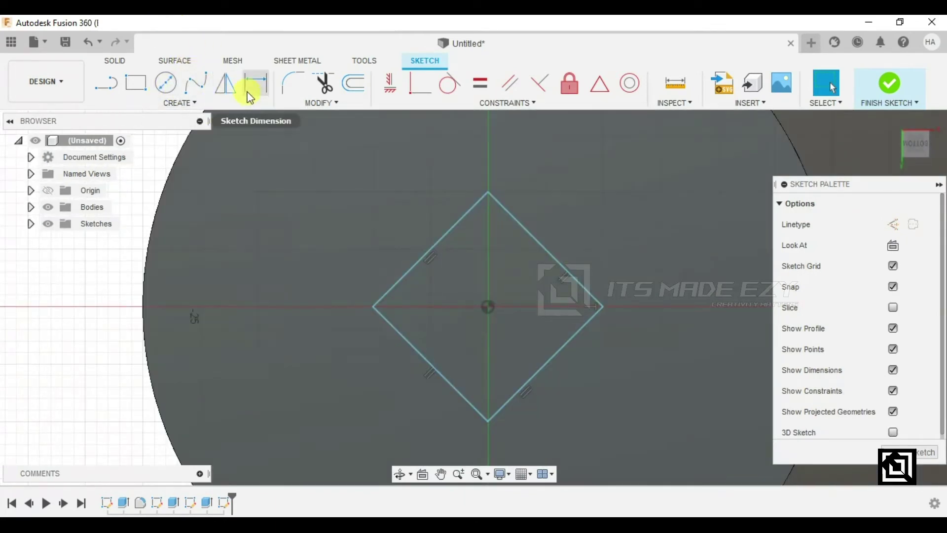
left_click(256, 84)
left_click(442, 234)
left_click(389, 207)
type("14")
key("Return")
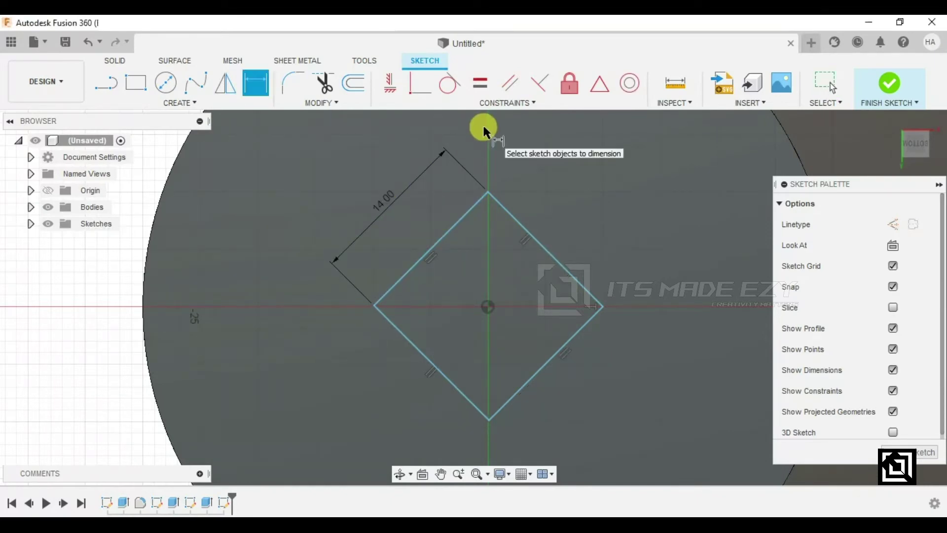
left_click(509, 209)
left_click(530, 186)
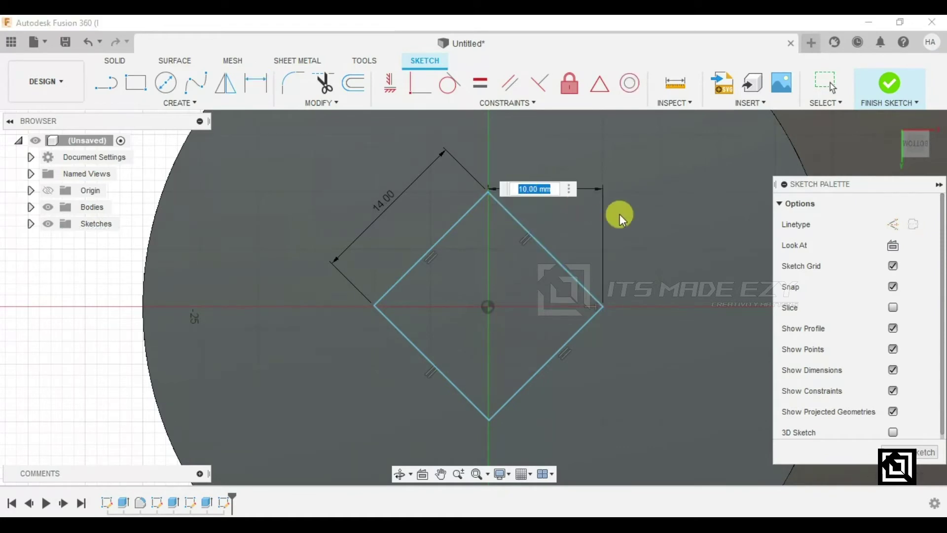
key("Return")
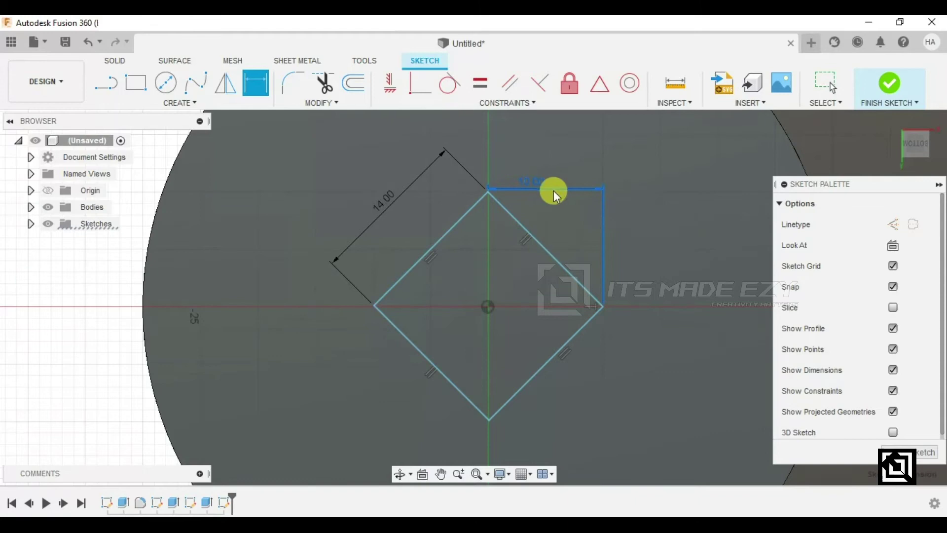
Dimension the diamond's upper-right side at 14 mm, aligned with that edge.
left_click(528, 233)
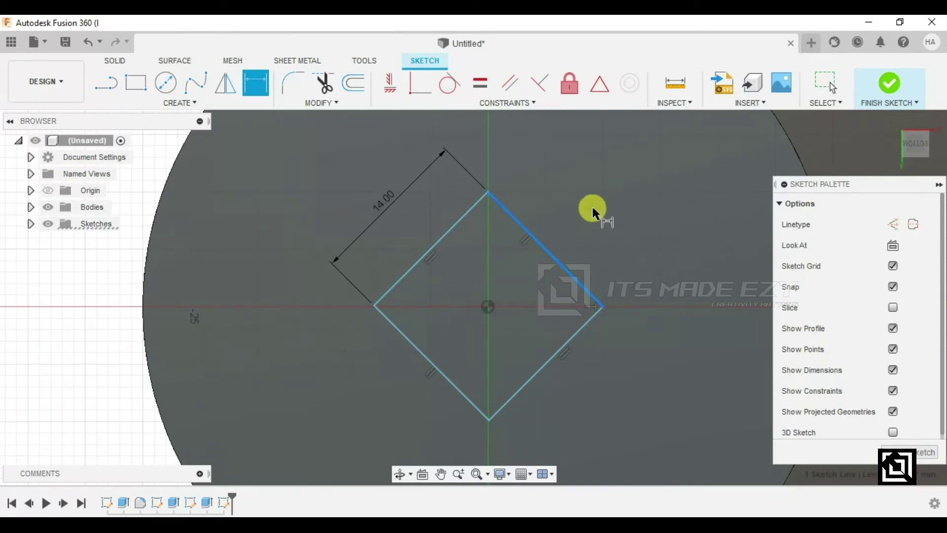
left_click(595, 206)
key("Return")
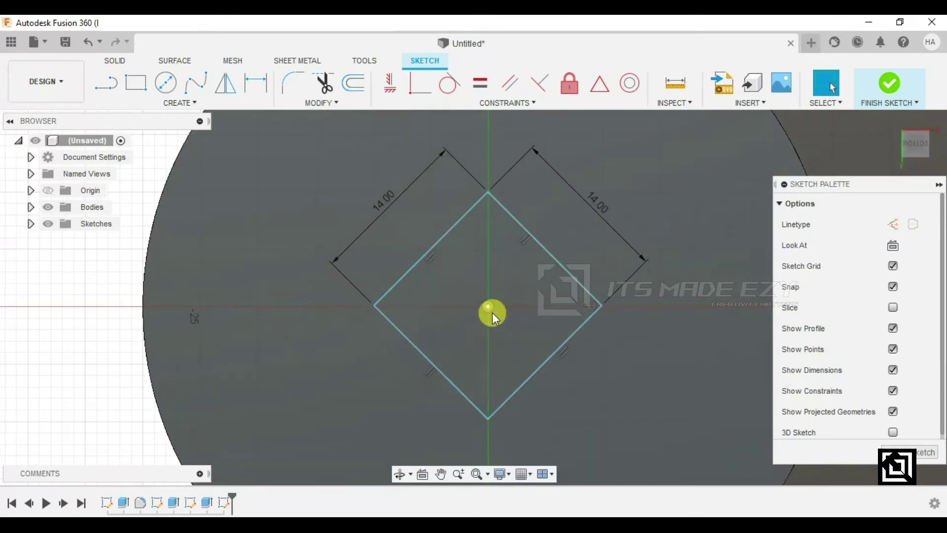
Draw the diamond's two diagonals as lines joining its opposite corners.
left_click(491, 295)
left_click(128, 87)
left_click(487, 192)
double_click(493, 418)
left_click(377, 306)
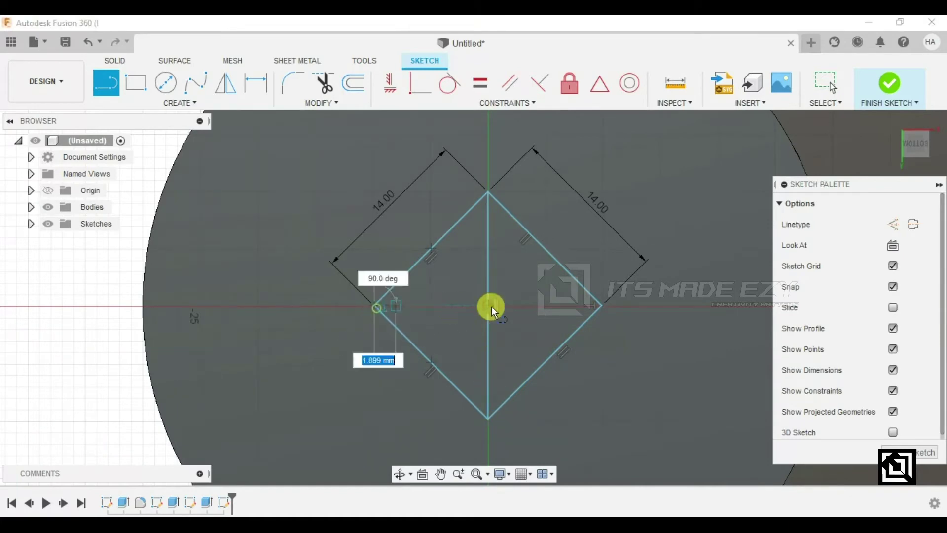
double_click(602, 306)
key("Escape")
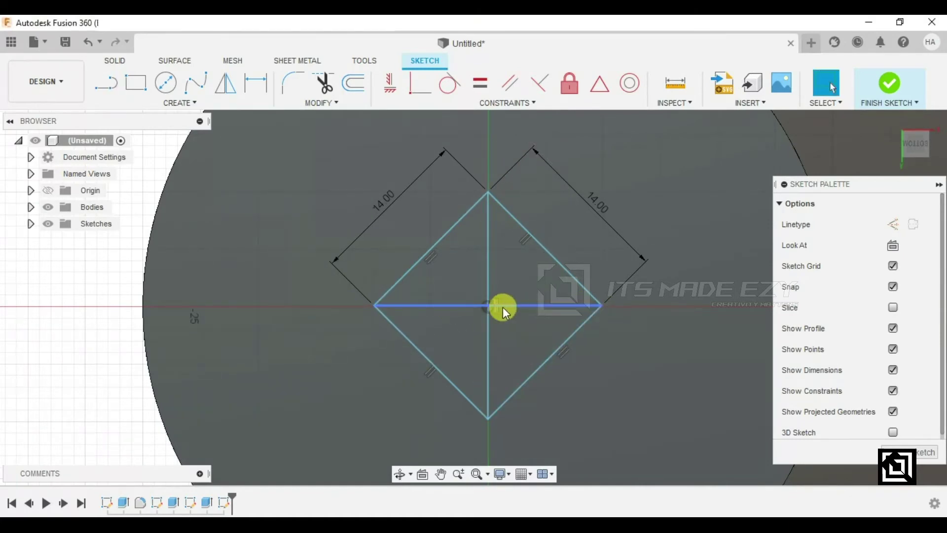
Place a sketch point at the midpoint where the diamond's two diagonals cross.
scroll(488, 309, "up", 3)
scroll(489, 301, "up", 5)
left_click_drag(486, 319, 193, 163)
left_click(193, 105)
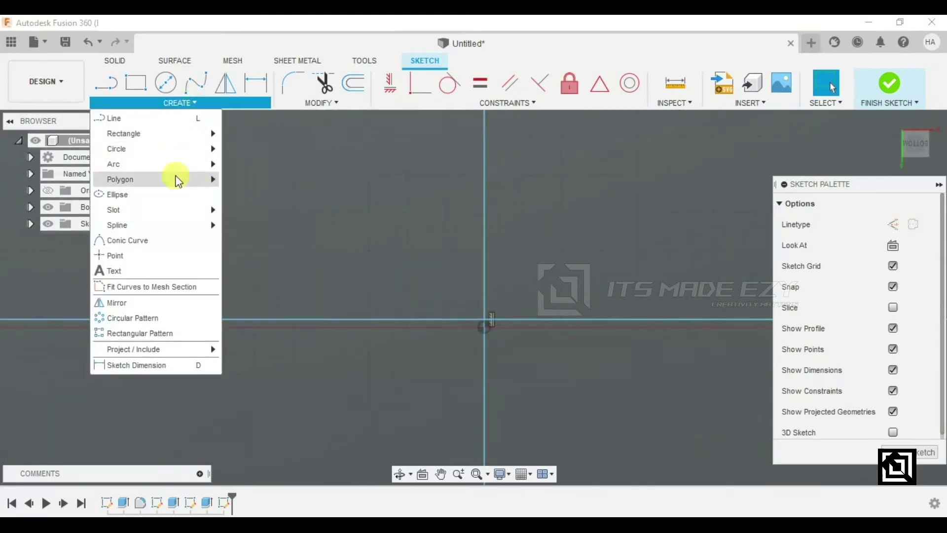
left_click(149, 256)
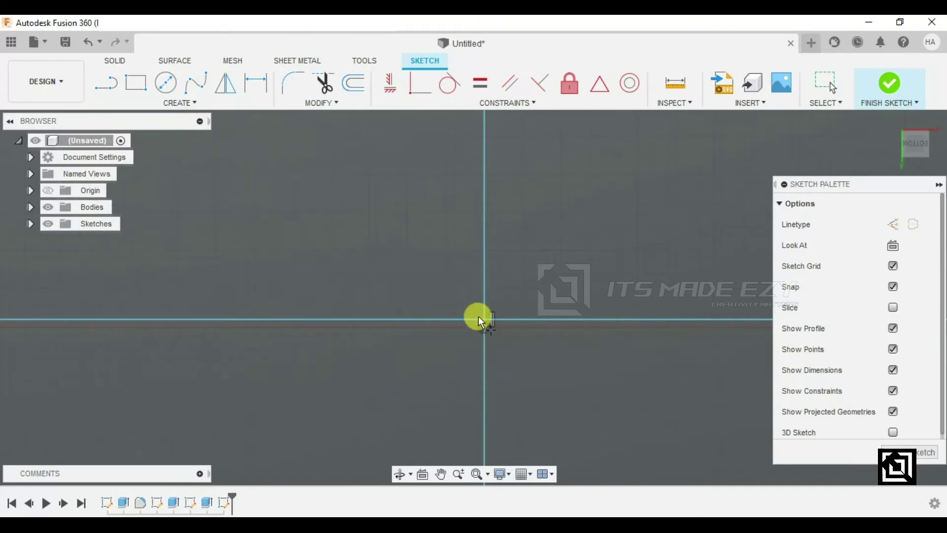
left_click(484, 318)
right_click(522, 274)
left_click(563, 270)
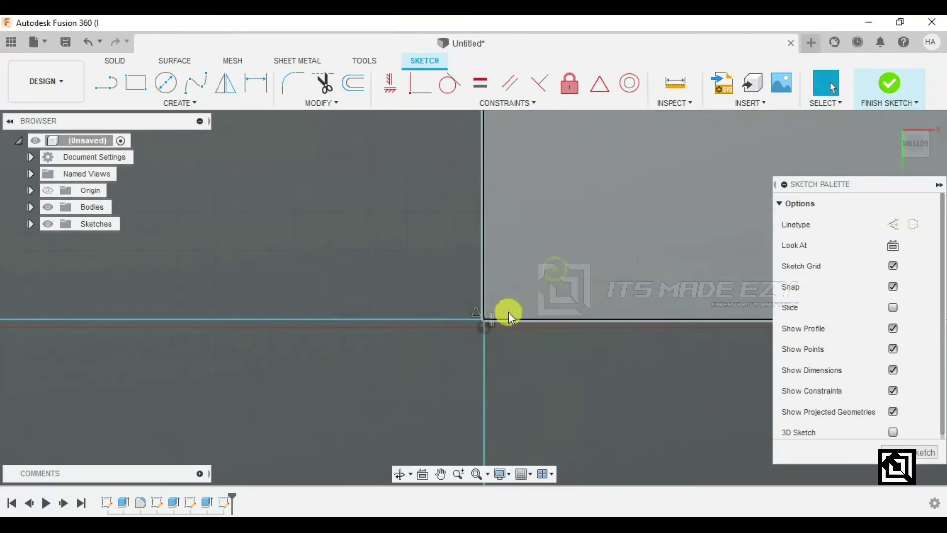
Constrain the diagonals' centre point coincident with the sketch origin and finish the sketch.
left_click(484, 320)
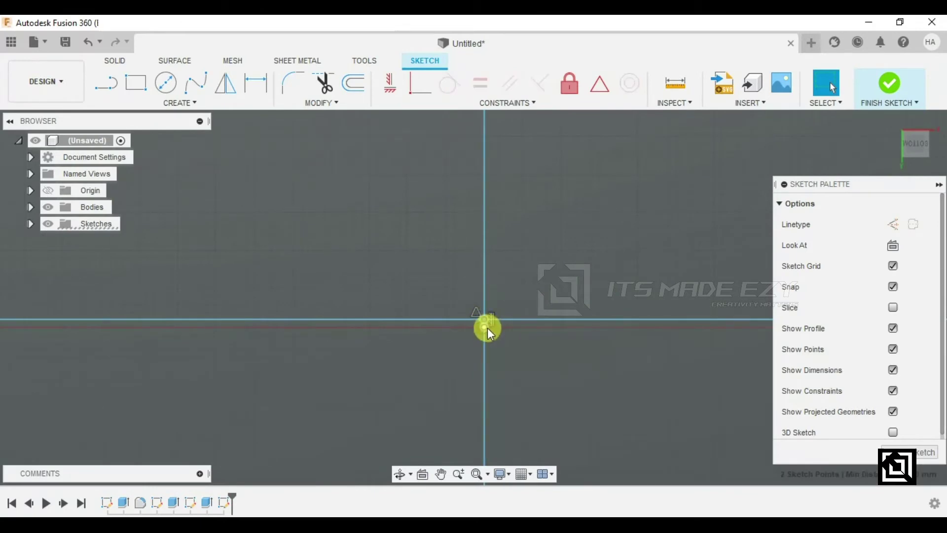
left_click(418, 85)
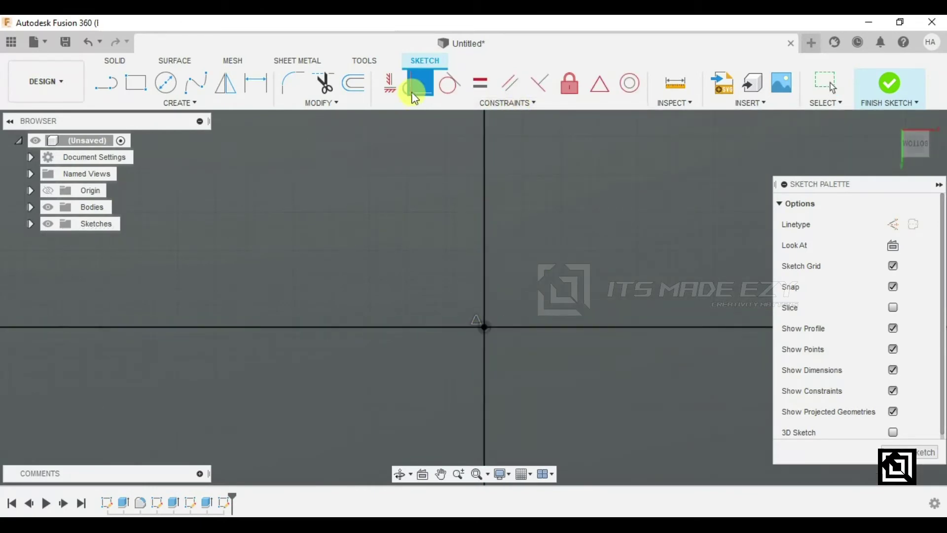
scroll(521, 209, "down", 10)
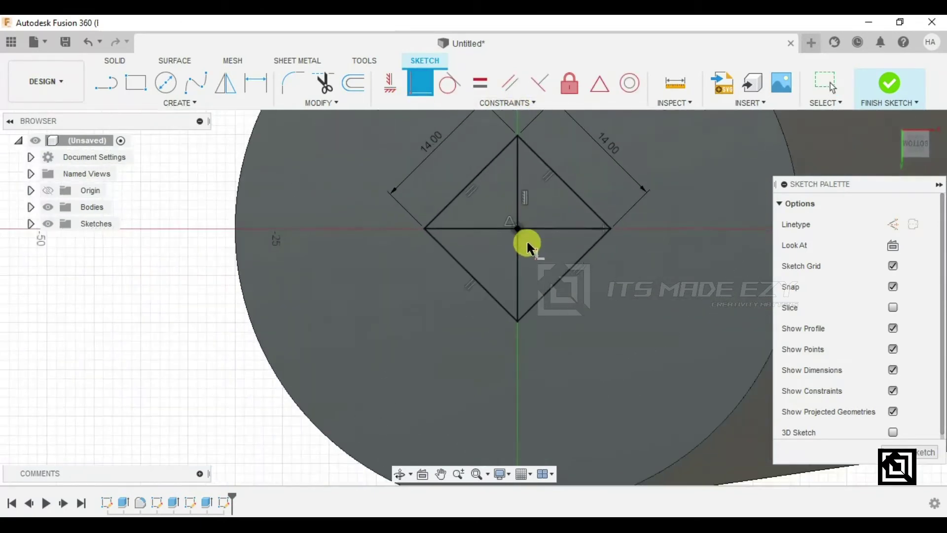
scroll(567, 180, "up", 4)
key("Escape")
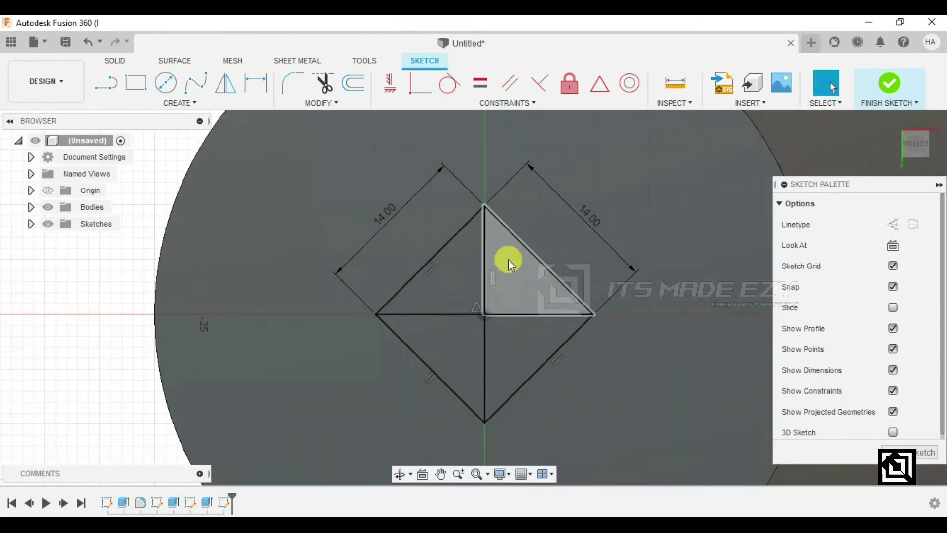
left_click(891, 85)
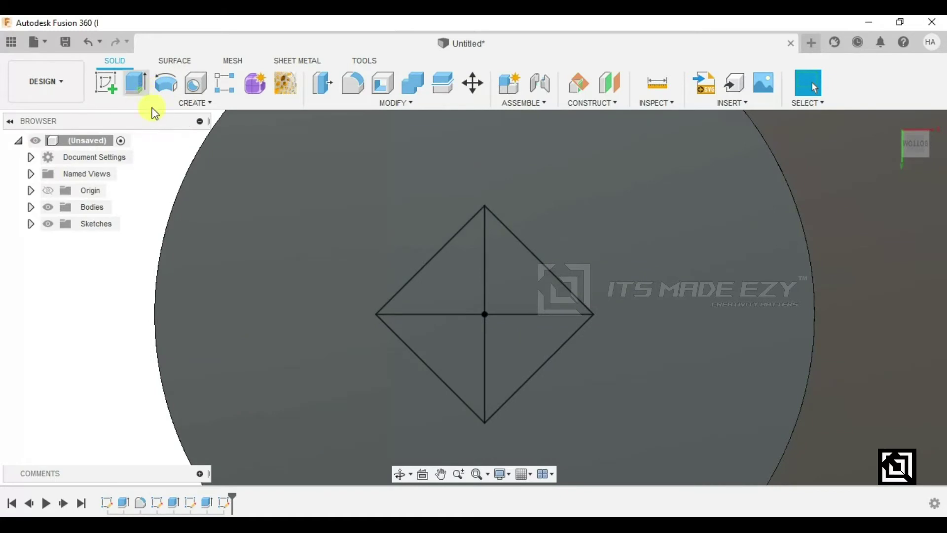
Extrude the diamond's four triangular profiles -50 mm as a cut through the boss and lever.
left_click(140, 91)
left_click(451, 282)
left_click(501, 311)
left_click(498, 331)
left_click(469, 348)
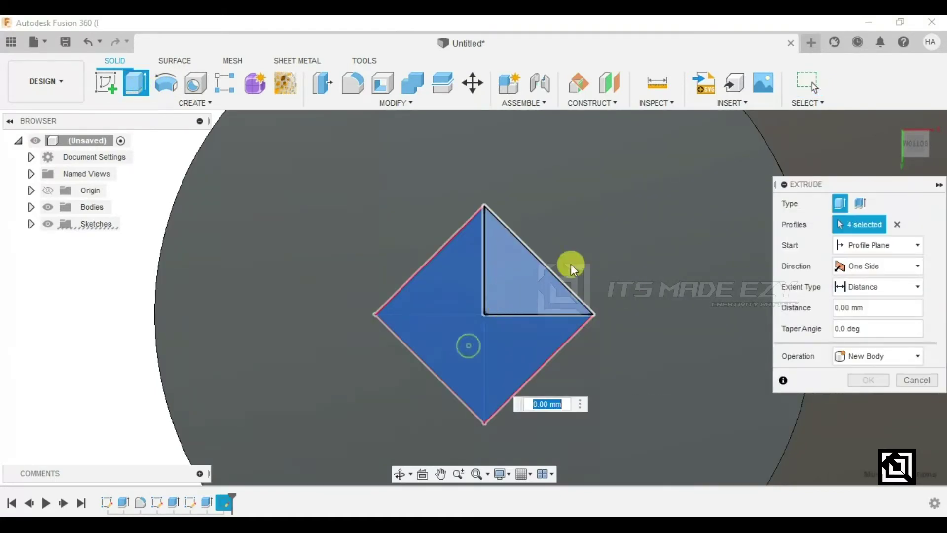
left_click(883, 360)
left_click(870, 394)
middle_click_drag(629, 286, 545, 318, "shift")
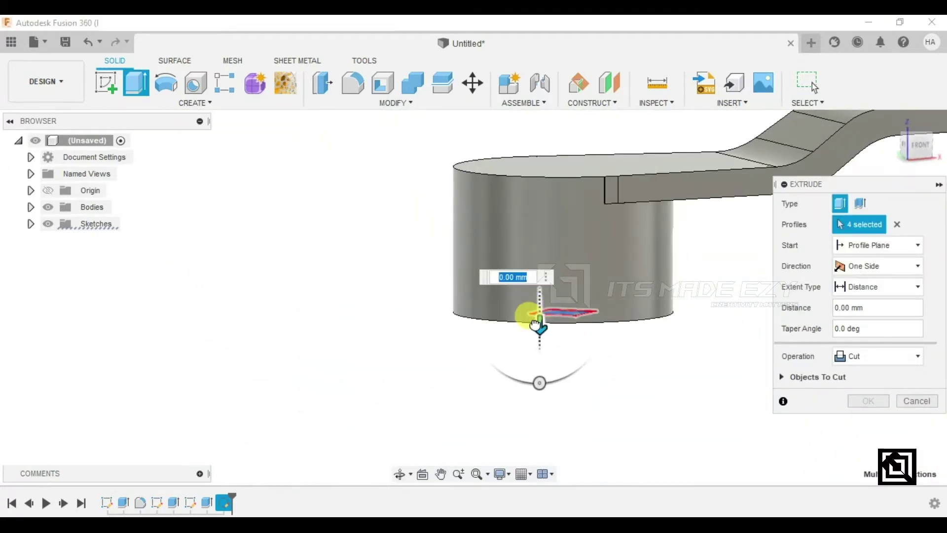
left_click_drag(536, 323, 523, 127)
scroll(623, 172, "down", 3)
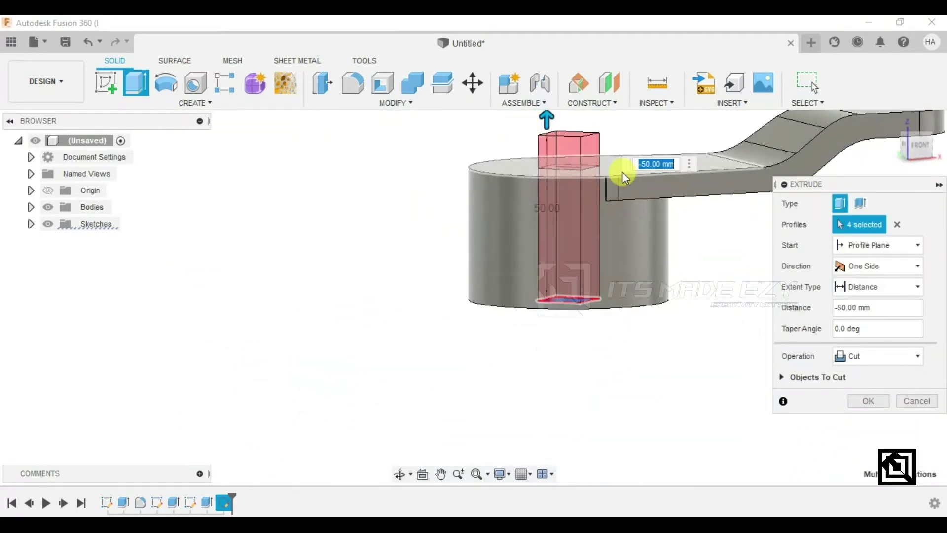
left_click(868, 401)
Fillet the four vertical corner edges of the square hole with a 2 mm radius.
scroll(580, 169, "up", 3)
middle_click_drag(581, 170, 628, 190, "shift")
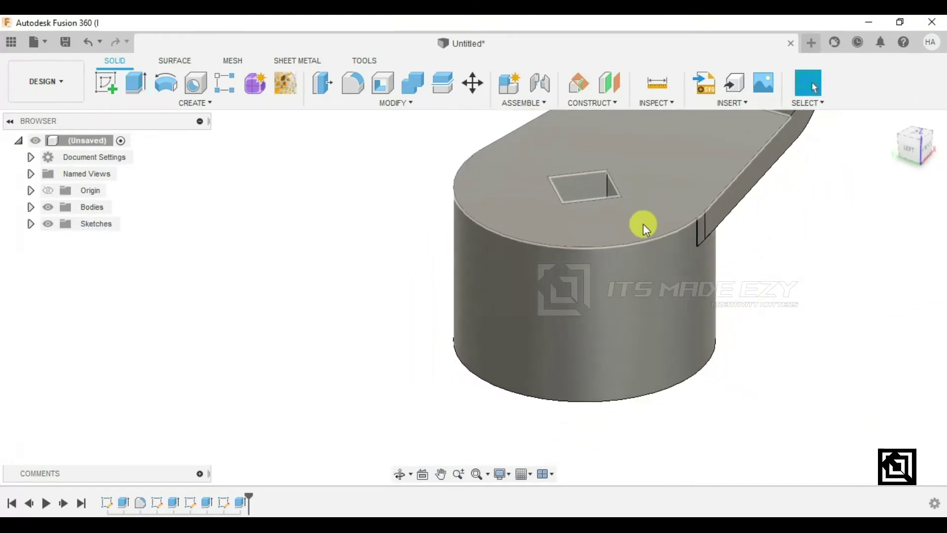
scroll(603, 153, "up", 2)
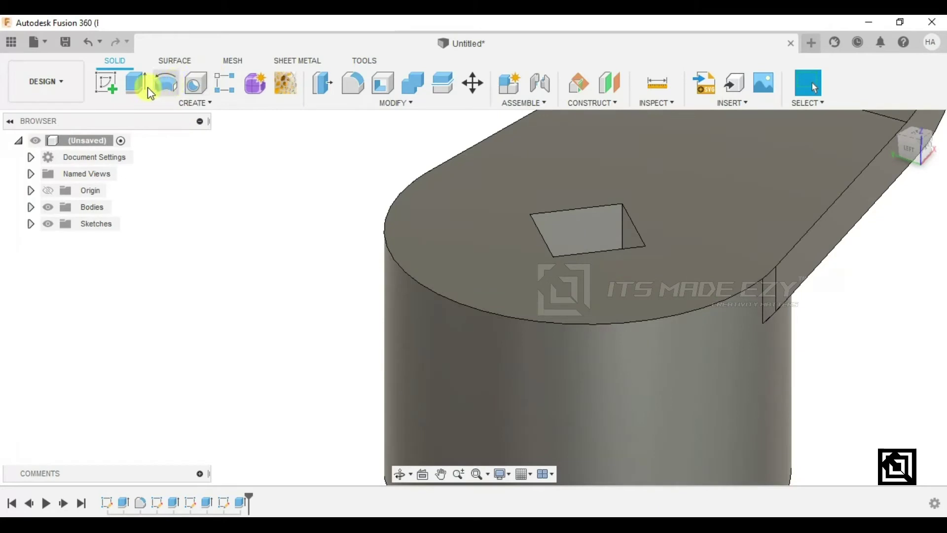
left_click(361, 89)
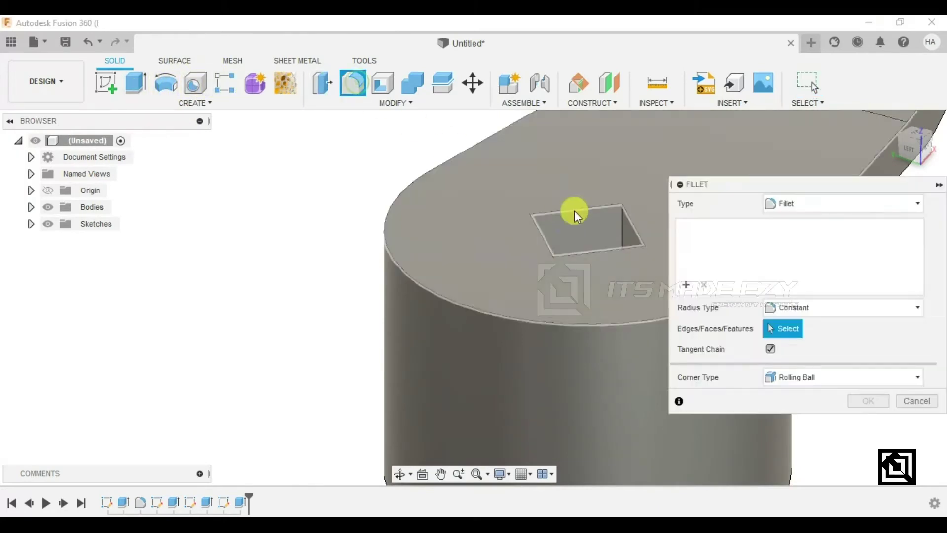
left_click(624, 221)
middle_click_drag(596, 220, 539, 218, "shift")
left_click(535, 216)
middle_click_drag(576, 185, 473, 138, "shift")
left_click(495, 163)
left_click(466, 138)
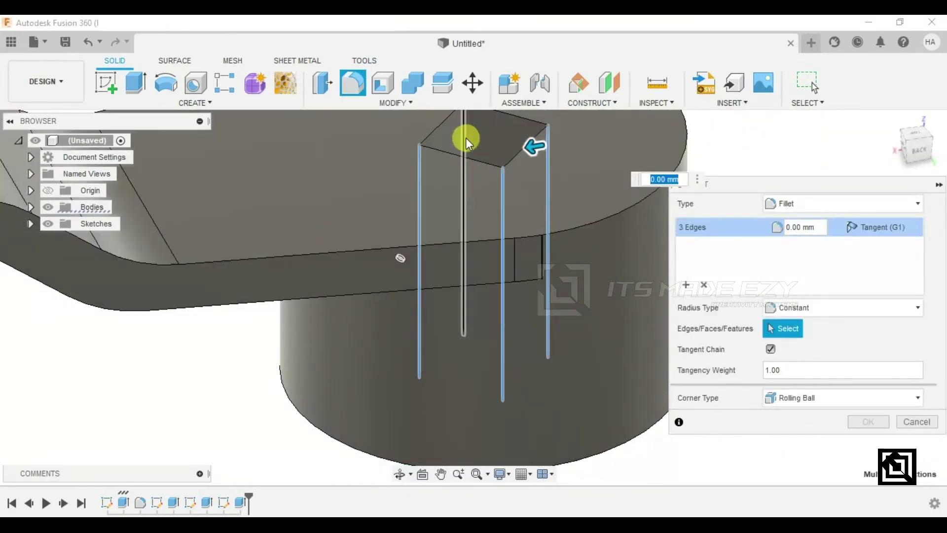
type("2")
key("Return")
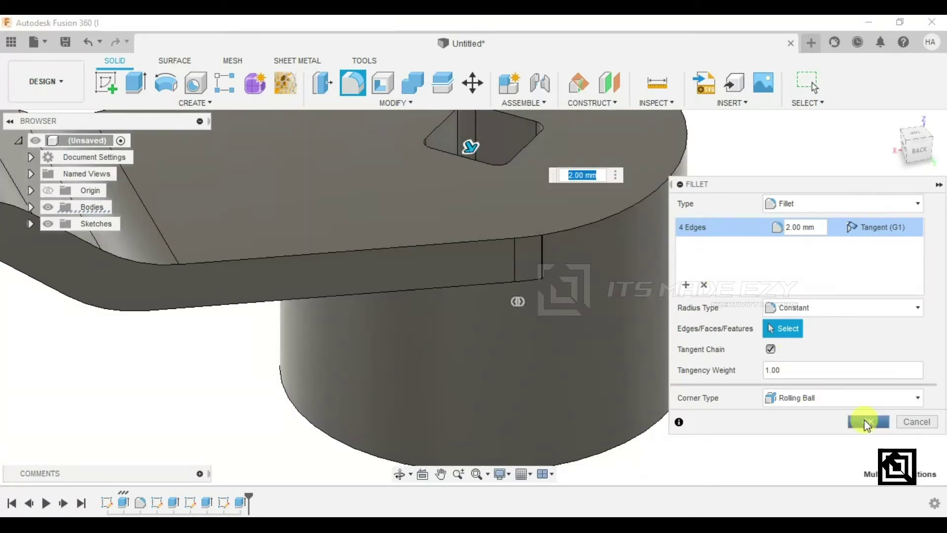
left_click(867, 422)
Edit the square hole's sketch, set both side dimensions to 18 mm, and finish the sketch.
scroll(629, 226, "down", 8)
middle_click_drag(569, 202, 787, 216, "shift")
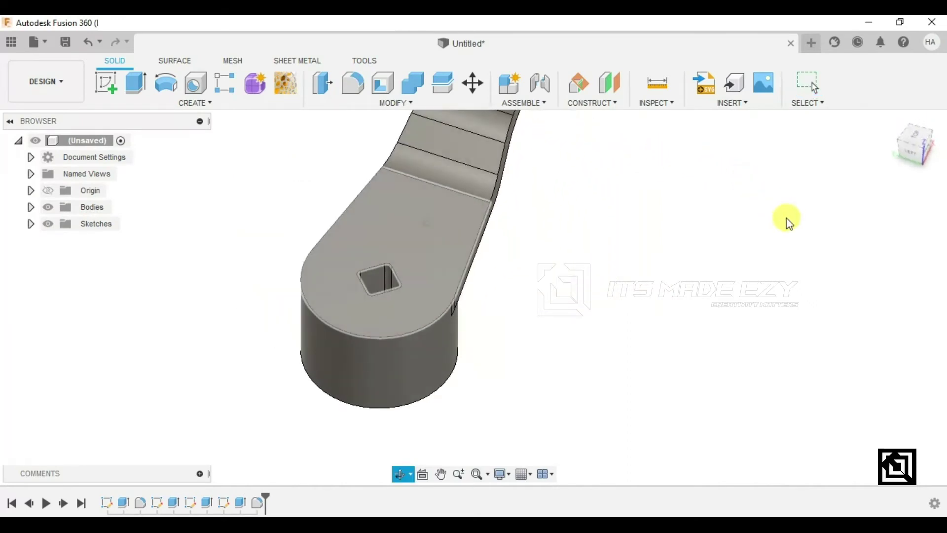
scroll(612, 226, "down", 5)
mouse_move(554, 207)
middle_mouse_down("shift")
mouse_move(551, 96)
mouse_move(551, 194)
middle_mouse_up("shift")
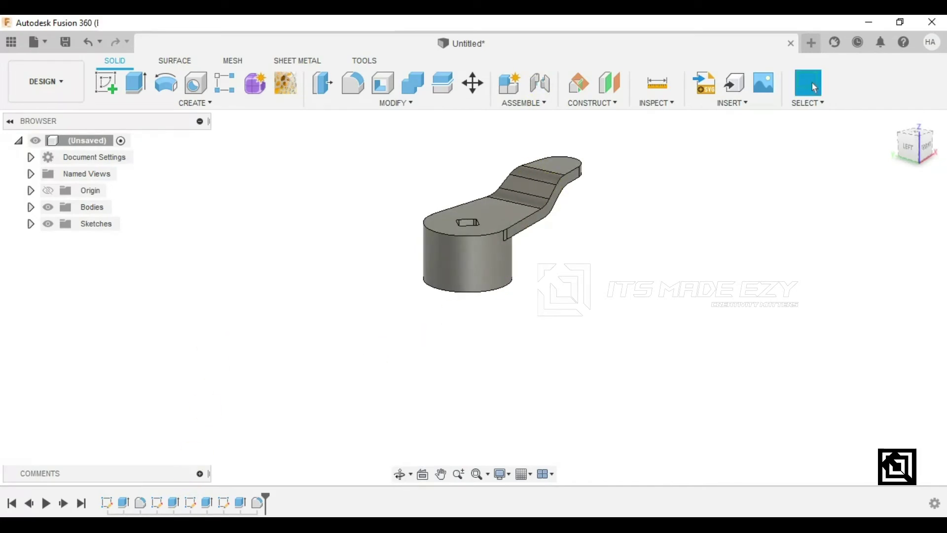
right_click(221, 506)
left_click(262, 406)
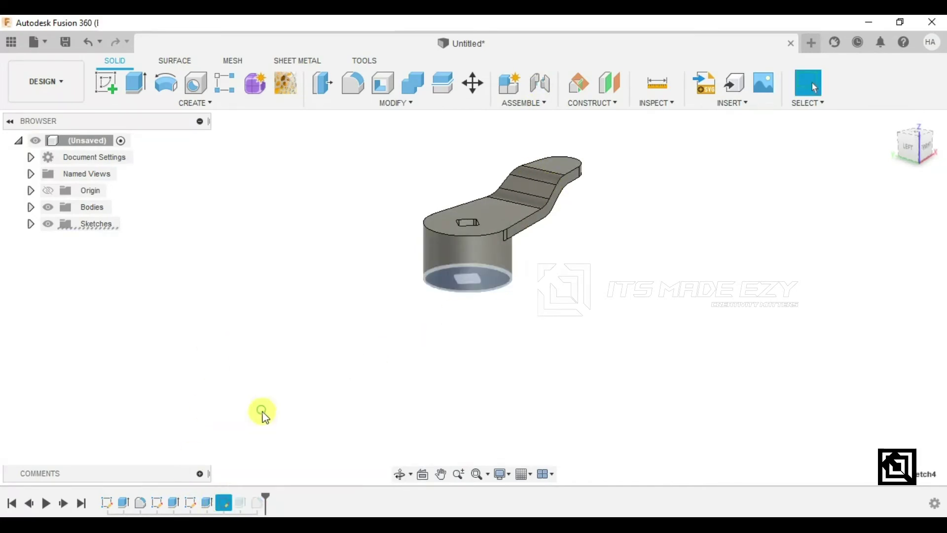
scroll(458, 289, "up", 8)
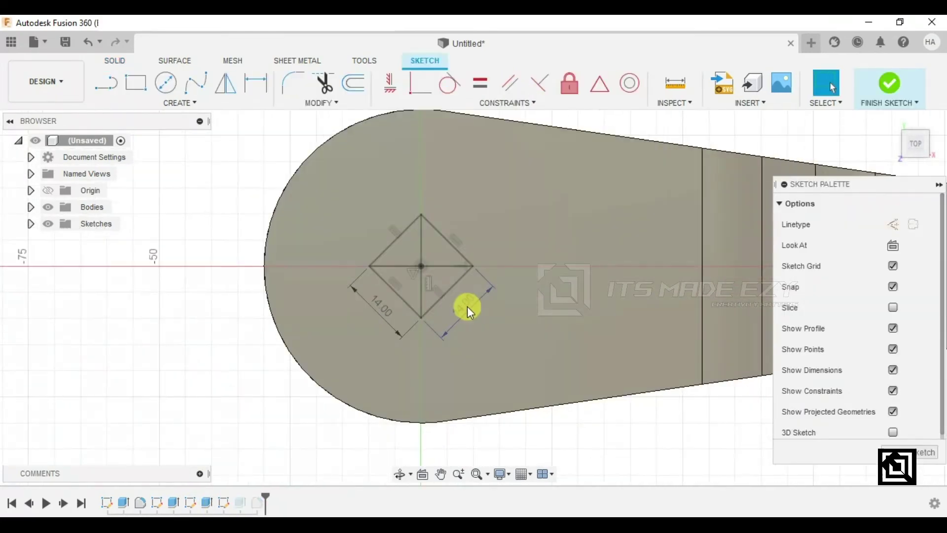
double_click(463, 305)
key("Return")
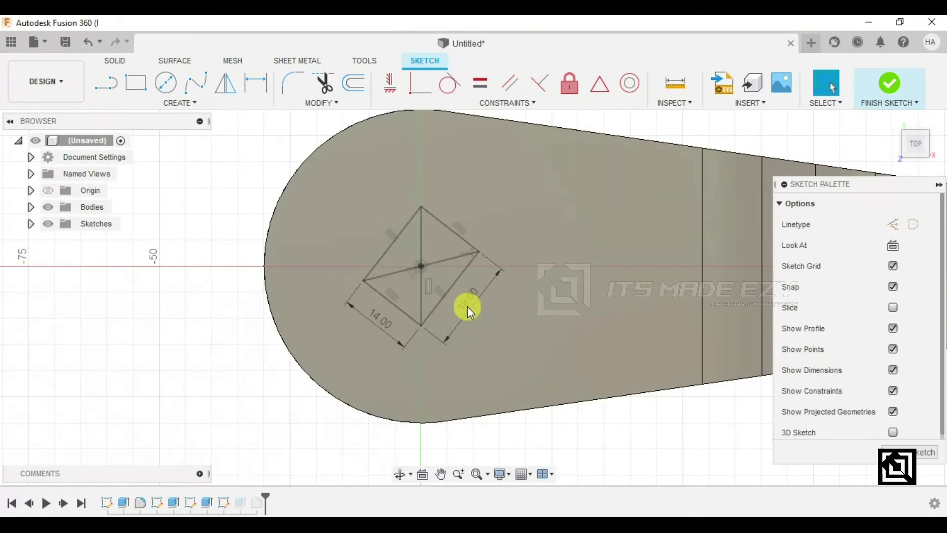
double_click(379, 322)
type("18")
key("Return")
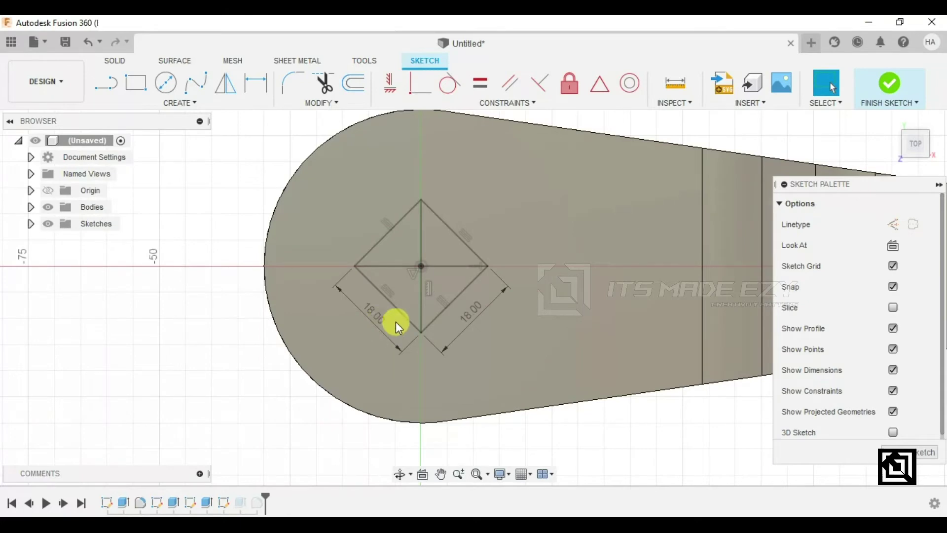
left_click(889, 88)
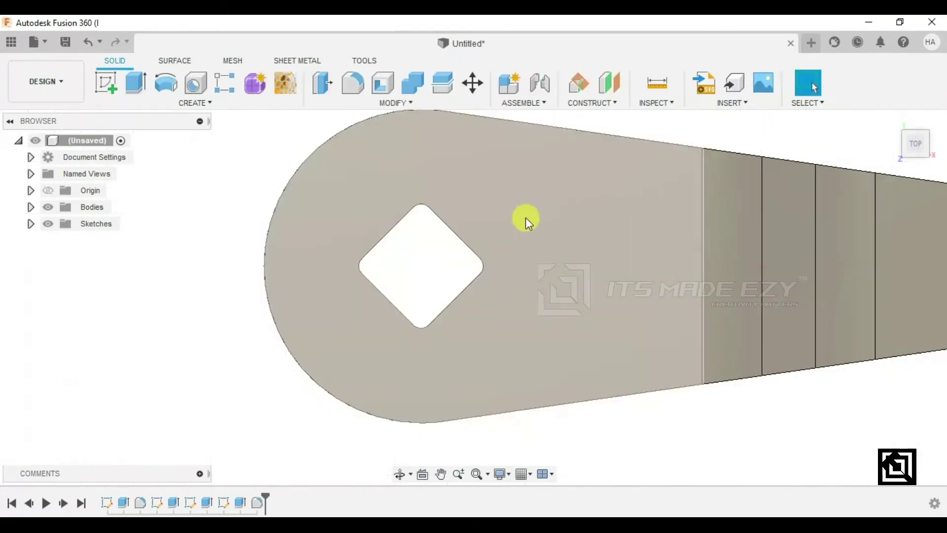
Start a sketch on the lever's narrow-end top face and draw a 25 mm circle concentric with the rounded end.
scroll(501, 218, "down", 5)
mouse_move(524, 264)
middle_mouse_down("shift")
mouse_move(524, 187)
mouse_move(564, 120)
mouse_move(570, 177)
mouse_move(661, 170)
mouse_move(635, 184)
mouse_move(632, 222)
middle_mouse_up("shift")
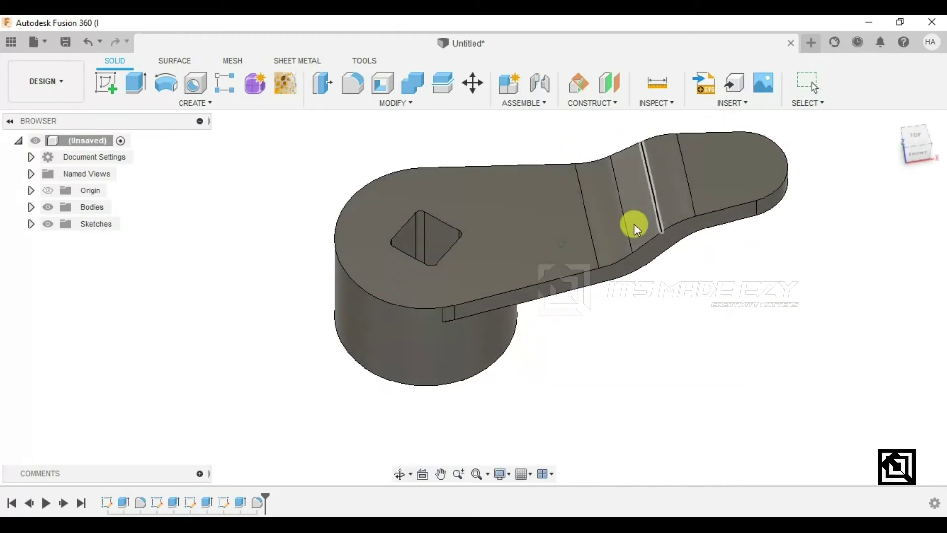
left_click(762, 182)
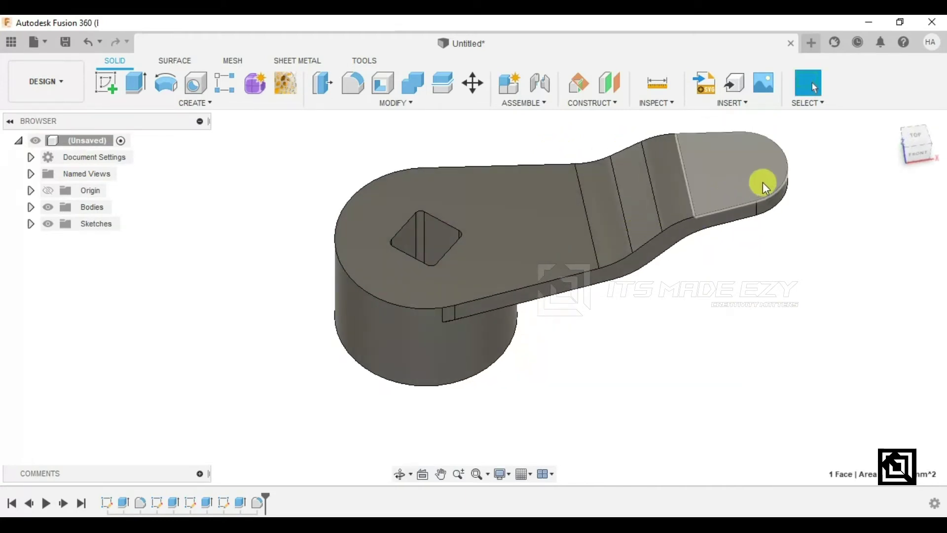
left_click(101, 85)
left_click(144, 84)
left_click(166, 83)
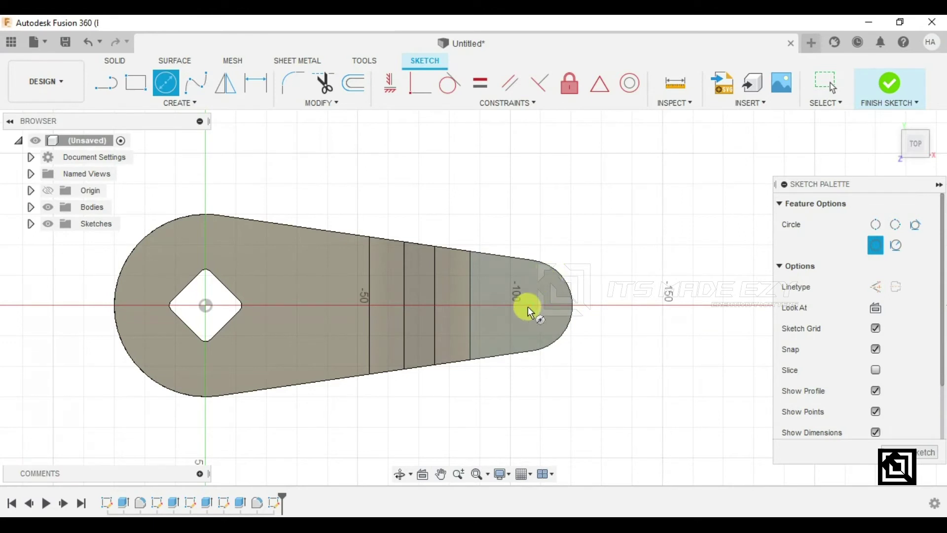
left_click(528, 305)
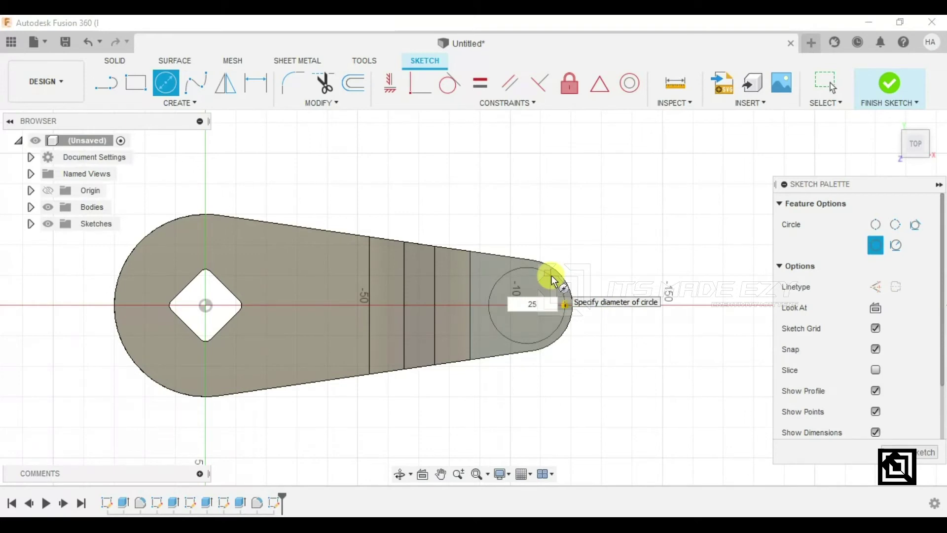
key("Return")
key("Escape")
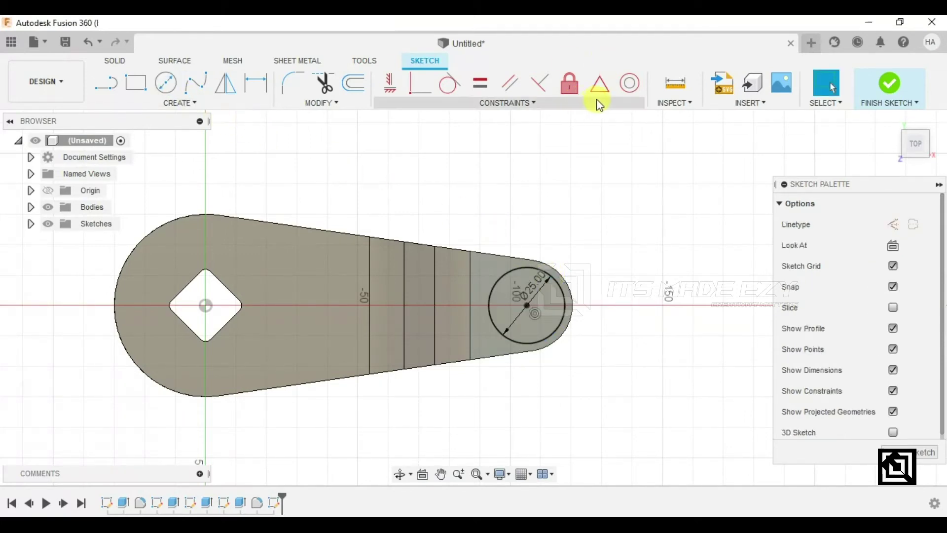
Draw a 20 mm circle concentric with the 25 mm circle and finish the sketch.
key("c")
left_click(526, 303)
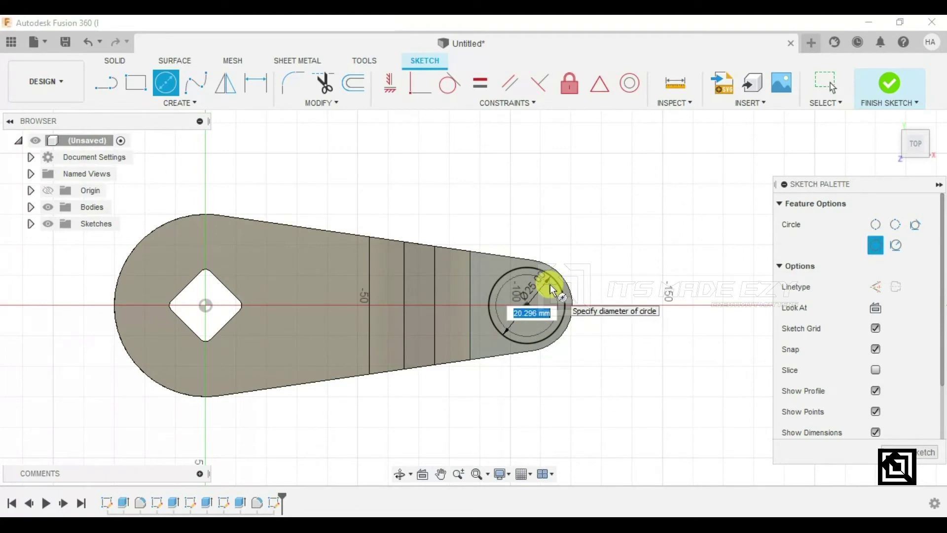
type("20")
key("Return")
key("Escape")
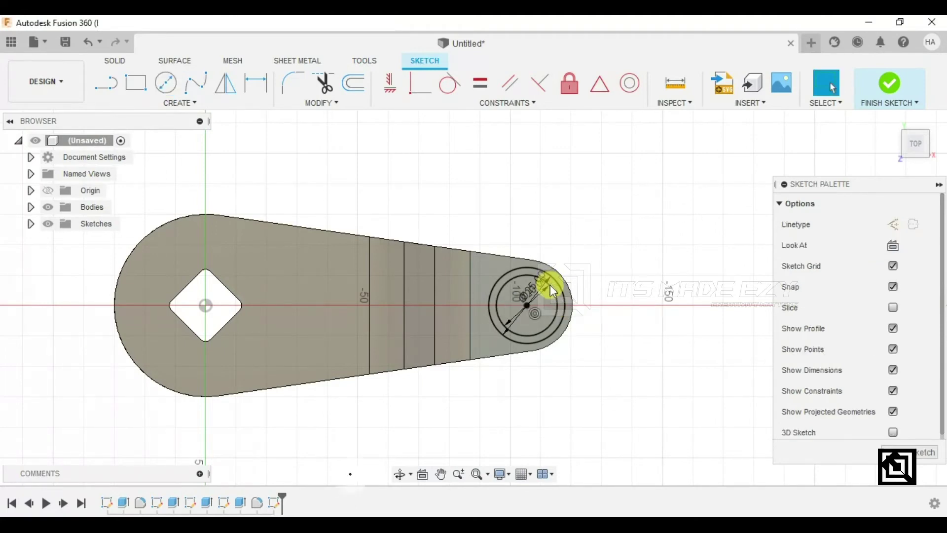
left_click(896, 88)
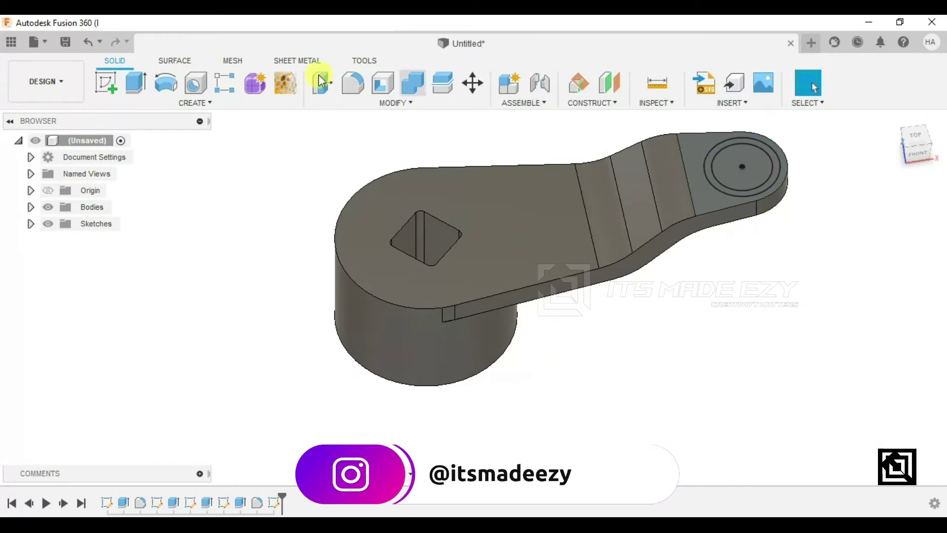
Extrude the ring between the two circles 5 mm upward, joined to the lever's narrow end.
left_click(136, 83)
left_click(719, 190)
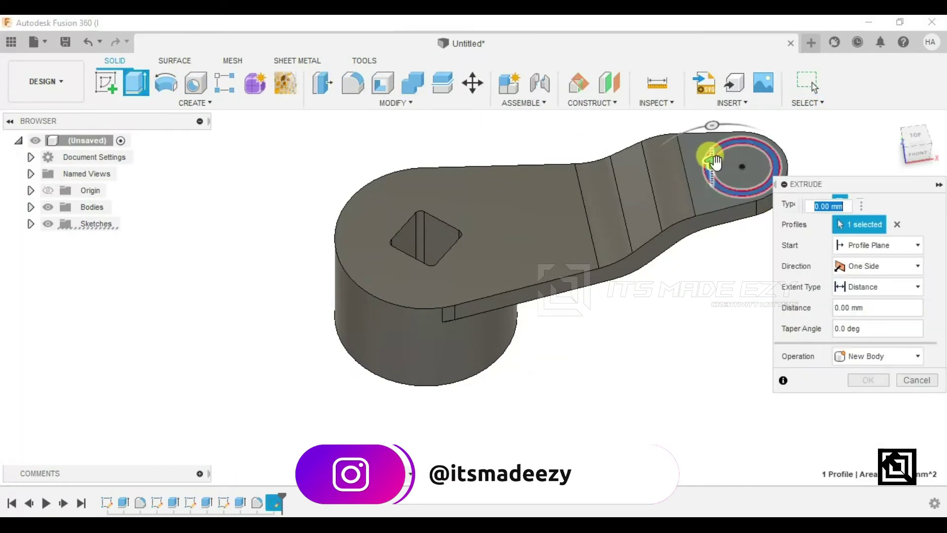
left_click_drag(711, 161, 714, 147)
middle_click_drag(690, 211, 687, 152, "shift")
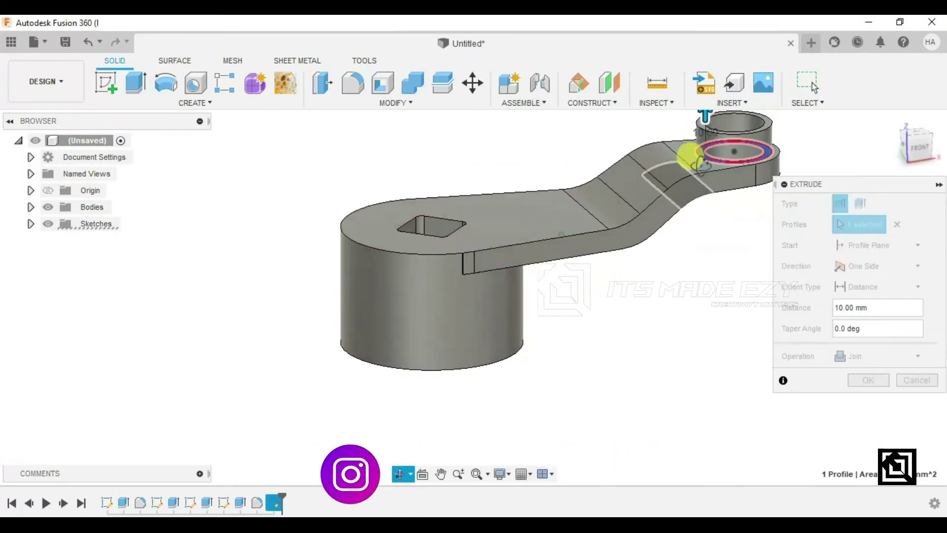
scroll(702, 170, "down", 3)
scroll(691, 148, "up", 2)
scroll(608, 363, "down", 3)
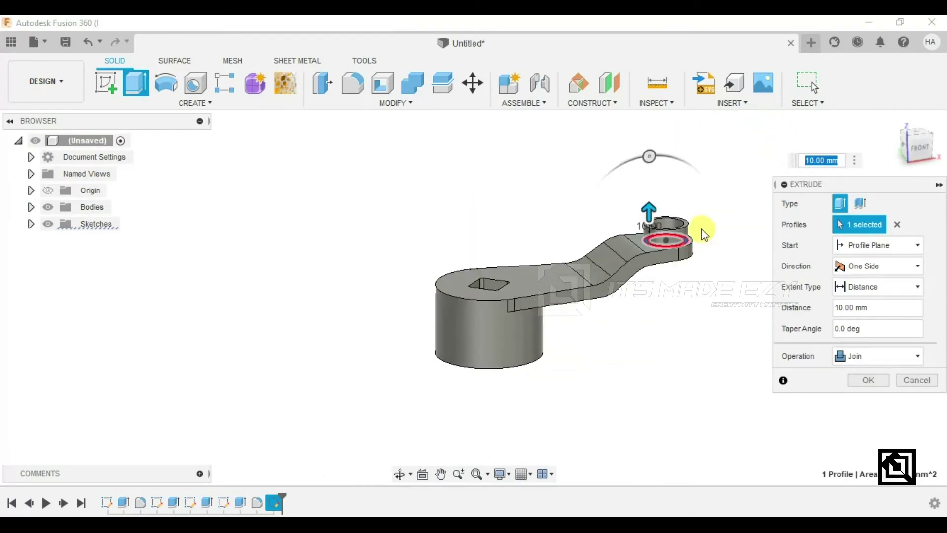
scroll(696, 225, "up", 5)
type("5")
key("Return")
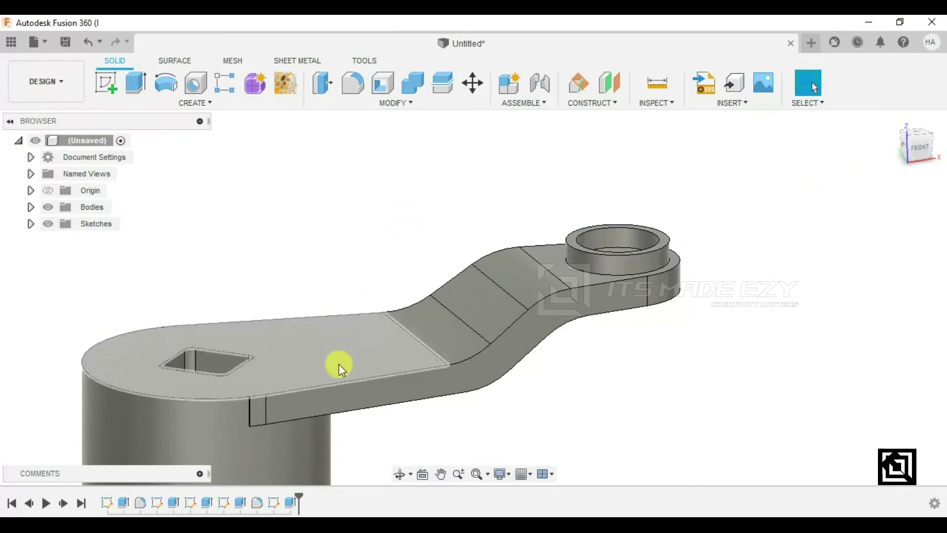
Review the extrusion settings of the raised ring and inspect the ring on the lever's narrow end.
right_click(291, 502)
left_click(317, 408)
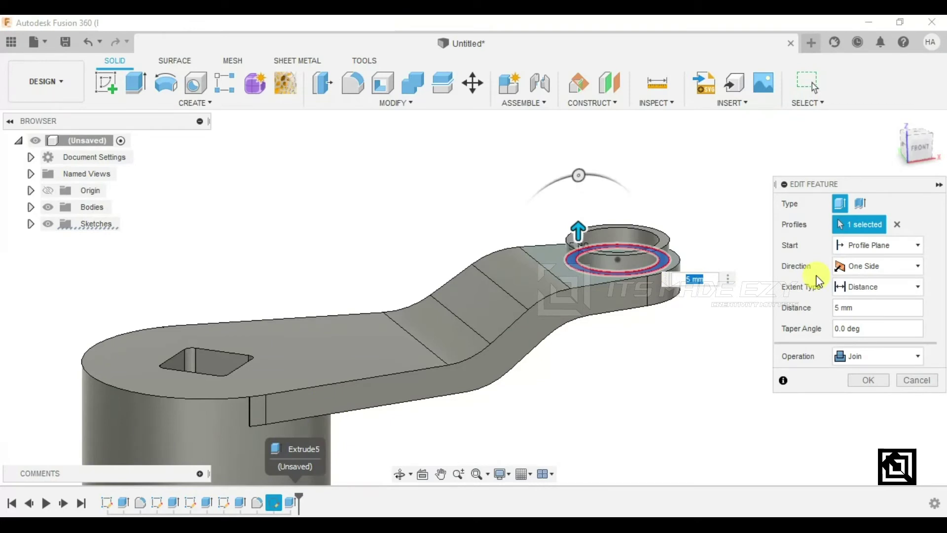
key("Return")
scroll(630, 250, "up", 2)
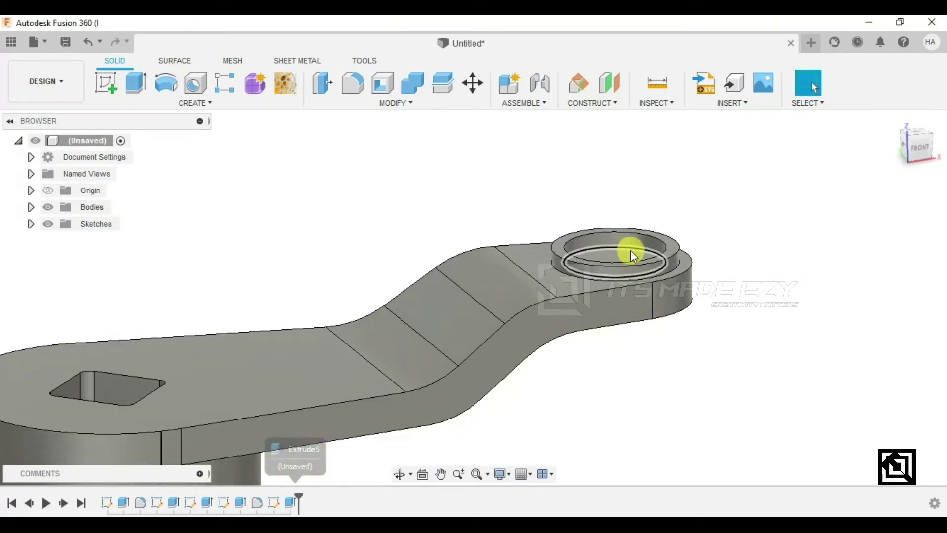
scroll(627, 249, "up", 1)
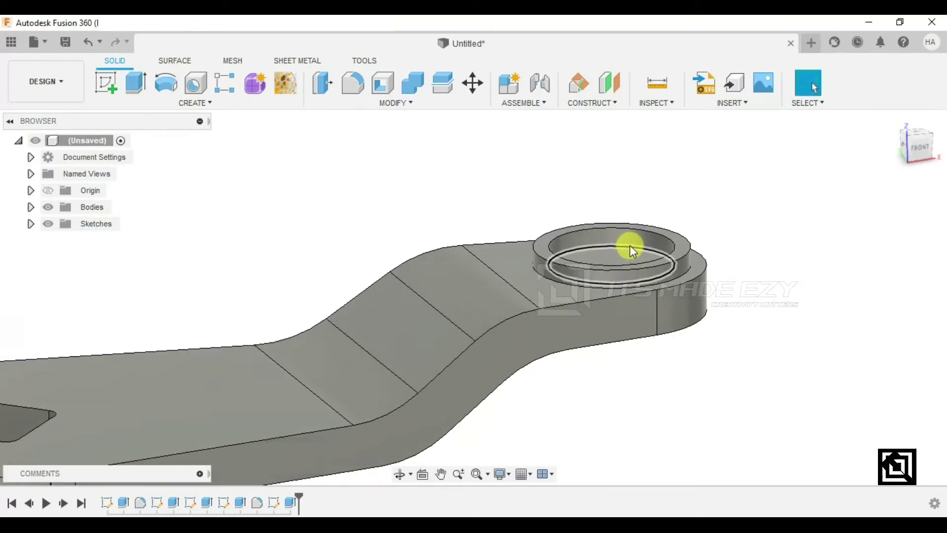
middle_click_drag(617, 258, 497, 239, "shift")
scroll(567, 245, "down", 5)
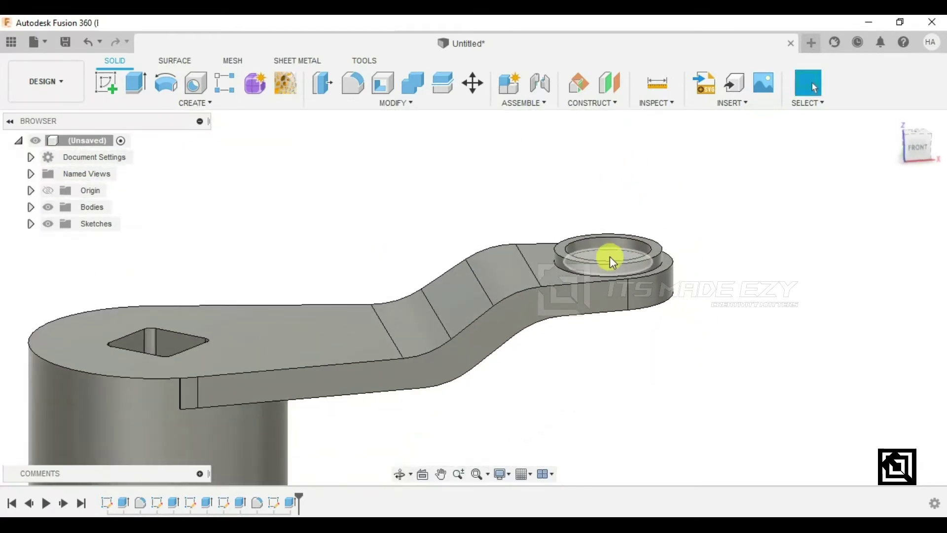
middle_click_drag(535, 264, 699, 282, "shift")
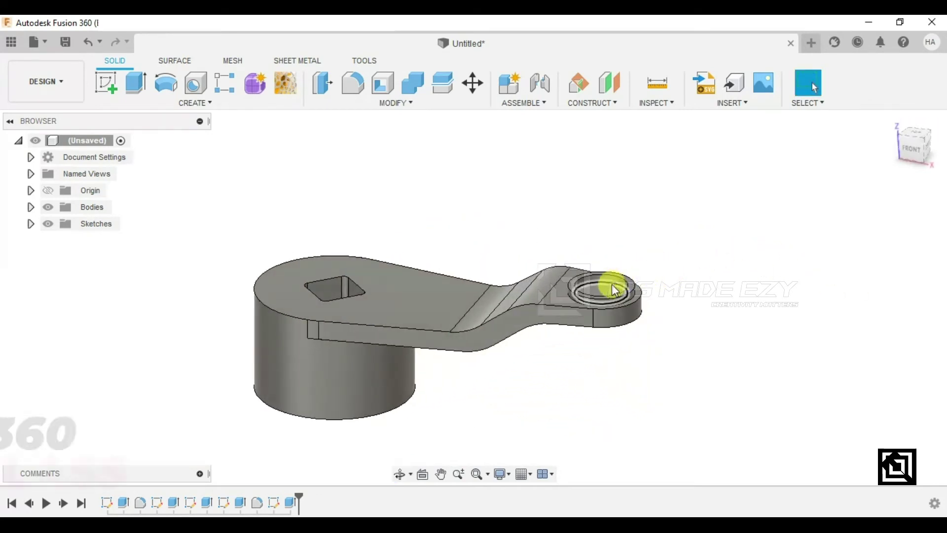
Start a new sketch on the vertical front origin plane, with the lever seen in side profile.
left_click(109, 88)
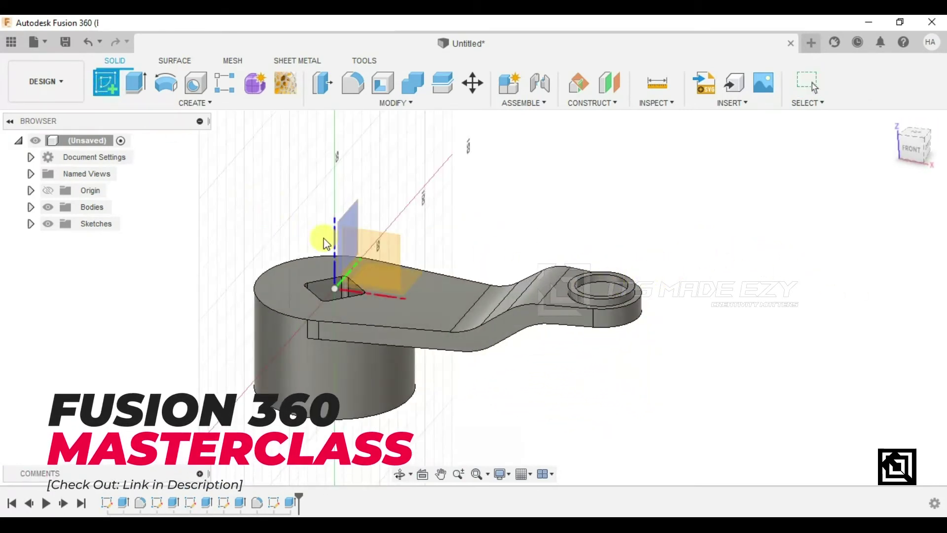
left_click(374, 253)
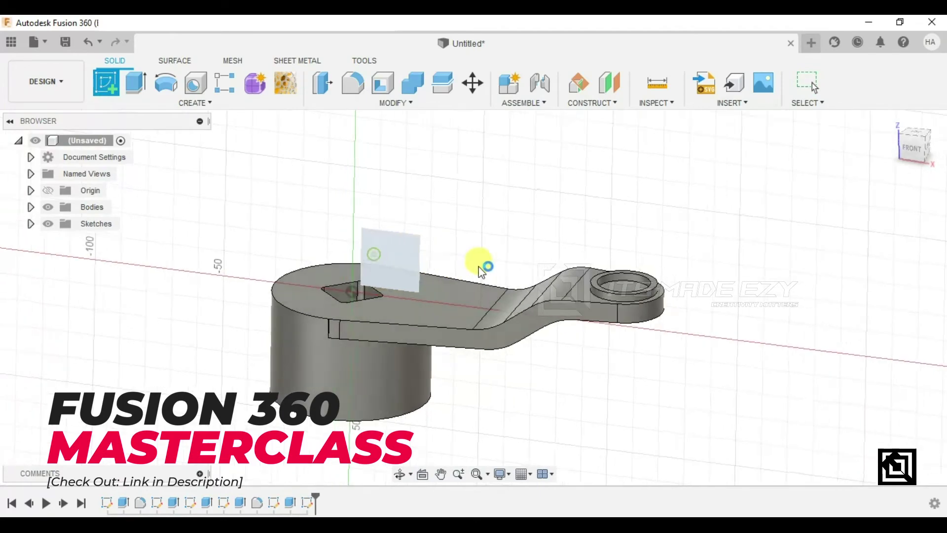
scroll(716, 322, "up", 3)
scroll(550, 325, "down", 2)
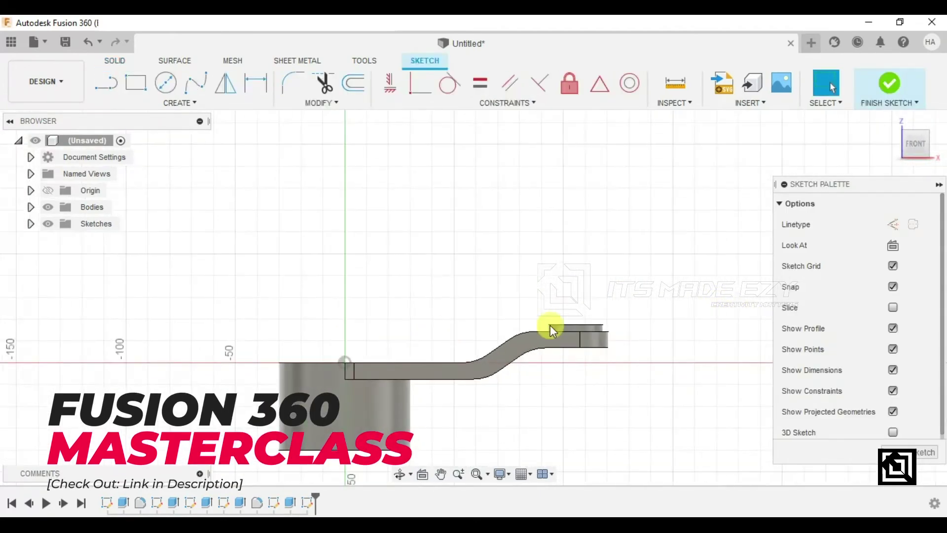
scroll(550, 326, "up", 2)
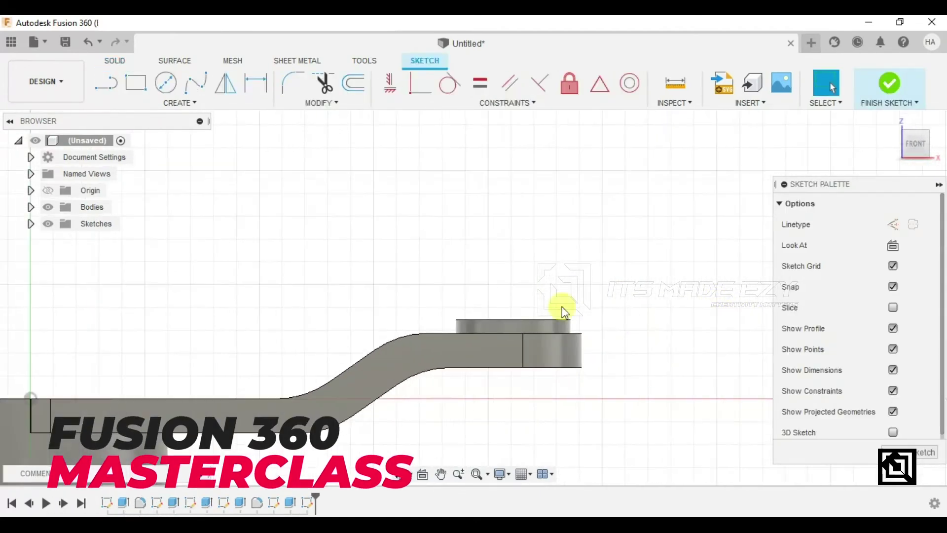
left_click(106, 84)
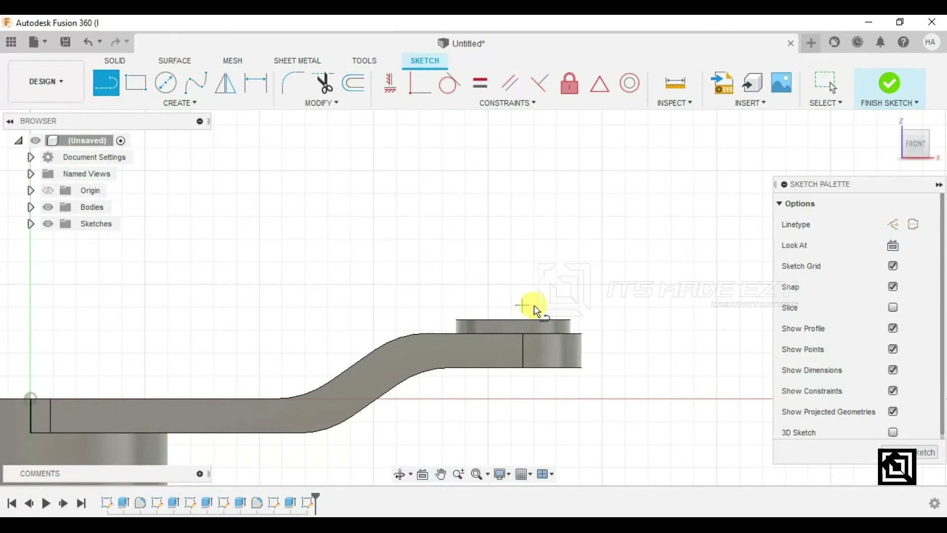
mouse_move(531, 324)
middle_mouse_down("shift")
mouse_move(516, 335)
mouse_move(525, 354)
middle_mouse_up("shift")
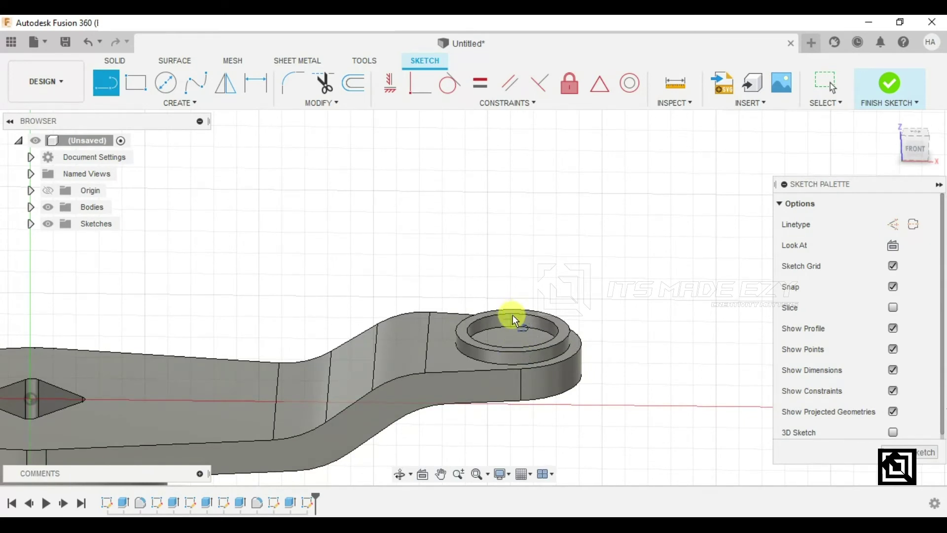
key("Escape")
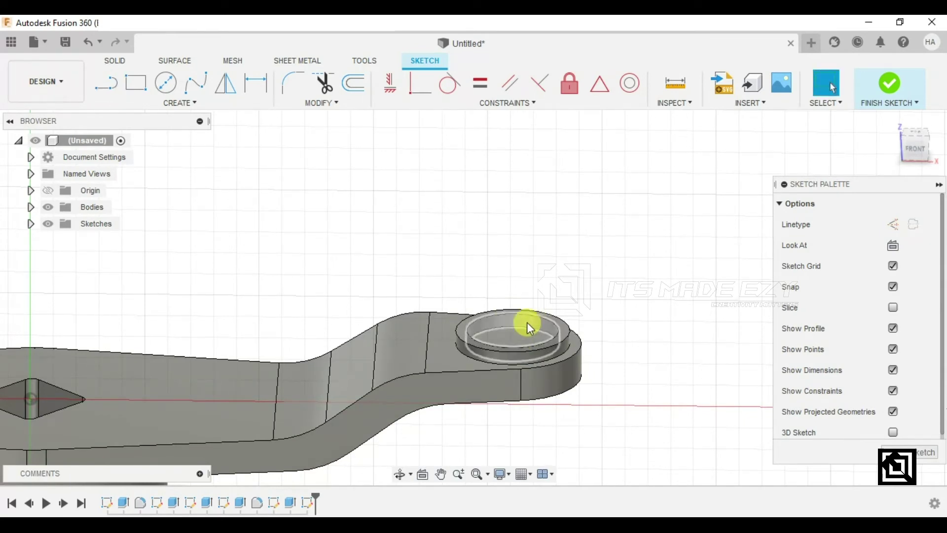
Sketch a horizontal line about 25 mm long just above the ring's top edge, spanning its outer width.
left_click(107, 84)
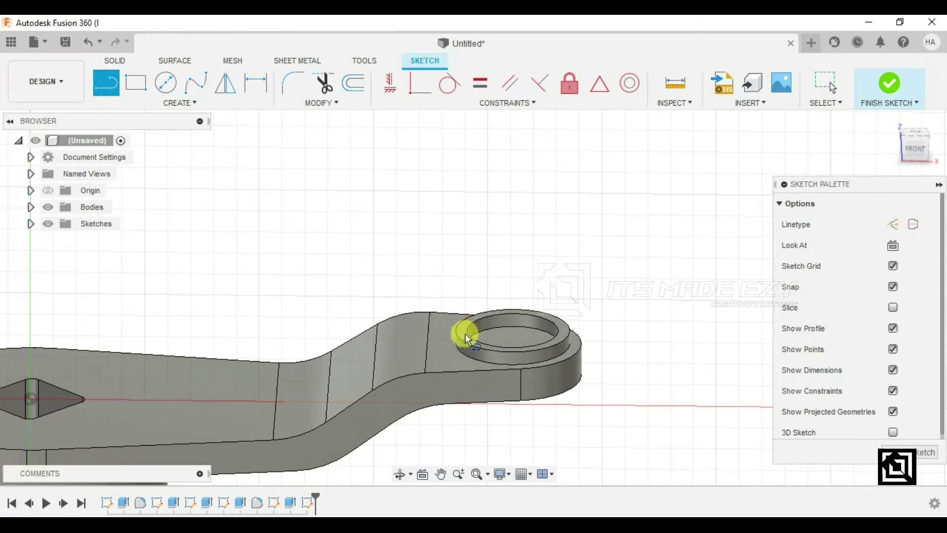
left_click(911, 157)
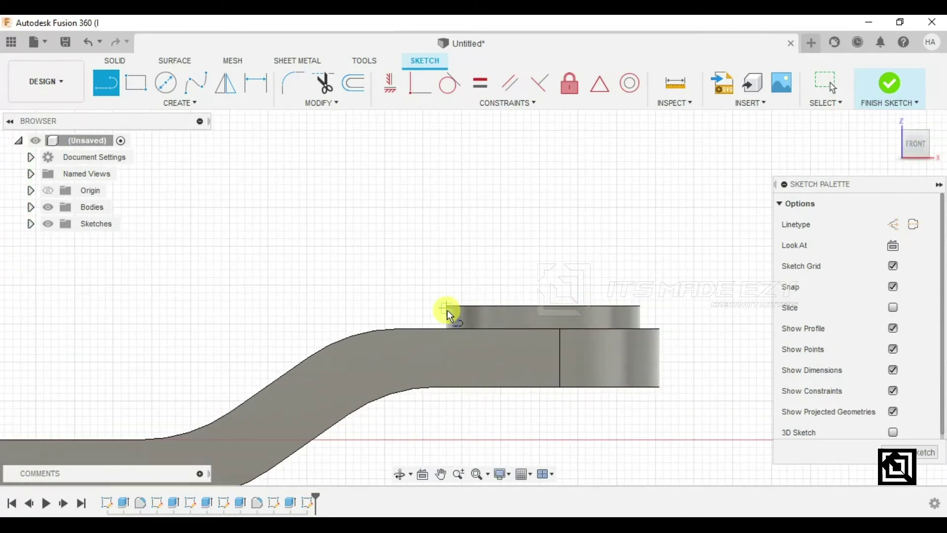
scroll(447, 306, "up", 5)
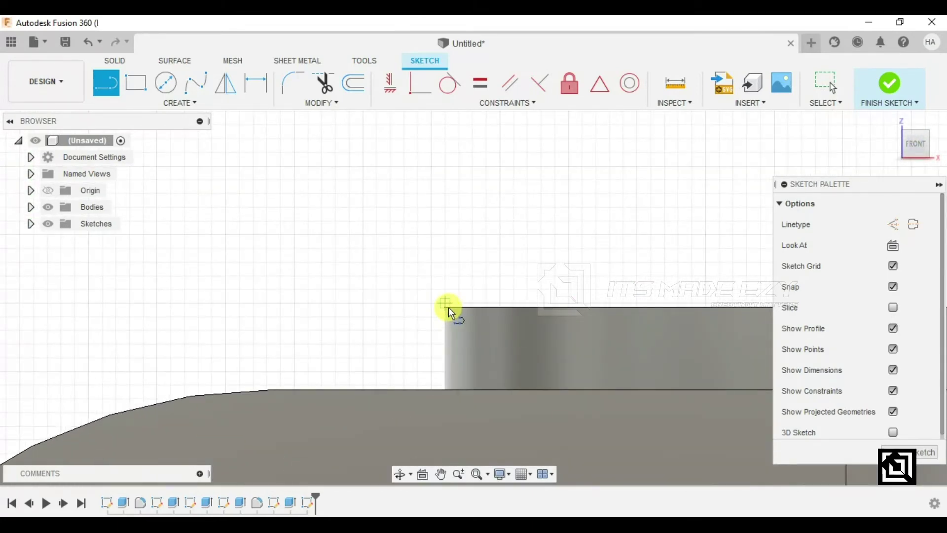
left_click(448, 307)
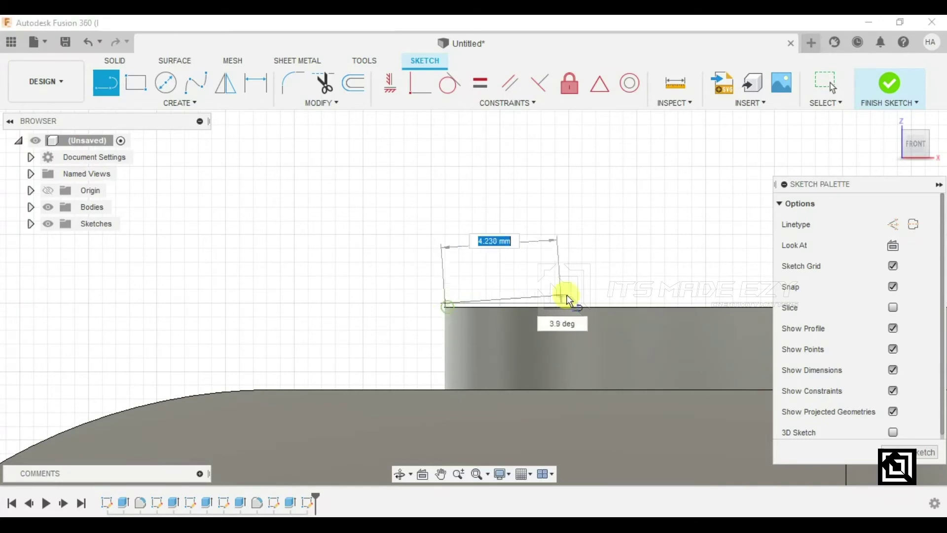
scroll(567, 295, "down", 2)
scroll(388, 294, "down", 3)
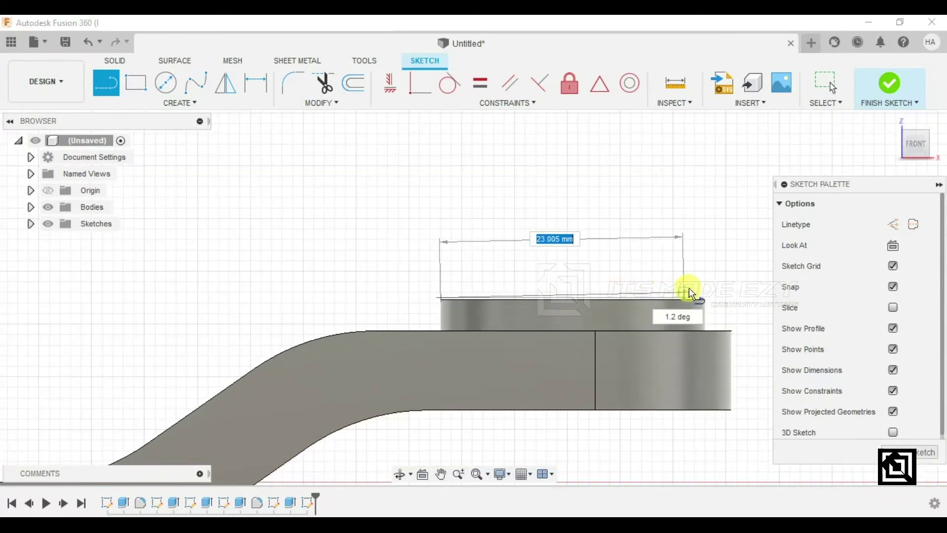
left_click(705, 297)
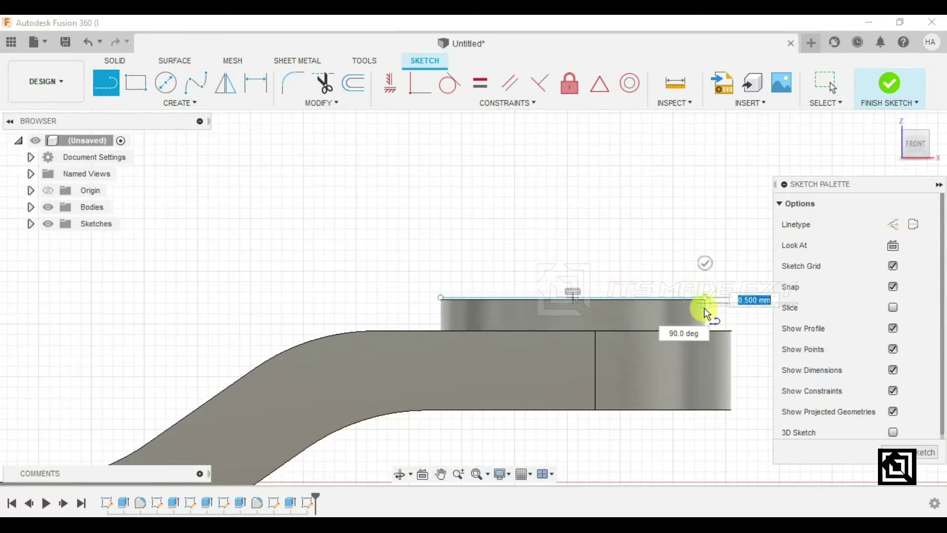
scroll(701, 296, "up", 3)
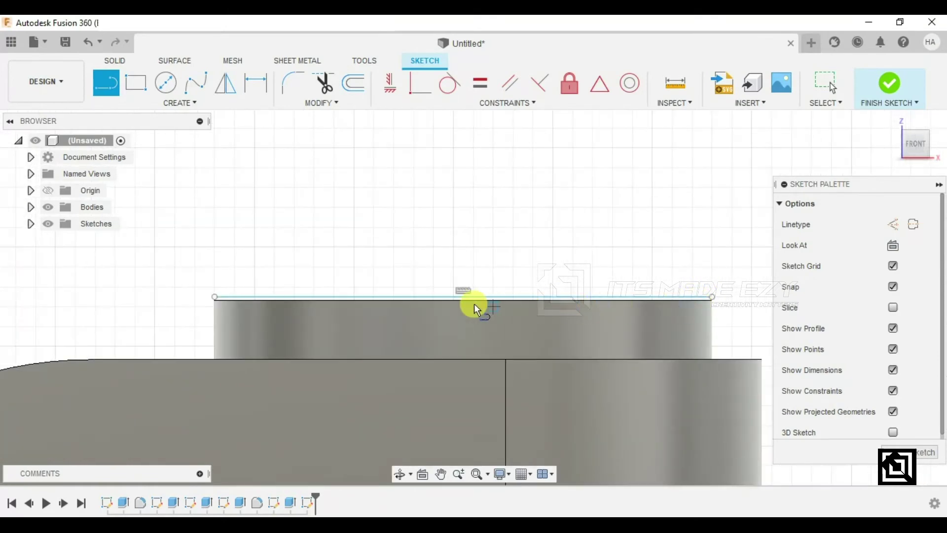
key("Escape")
Constrain the line's right endpoint to align vertically with the ring's upper-right outer corner.
scroll(723, 301, "up", 5)
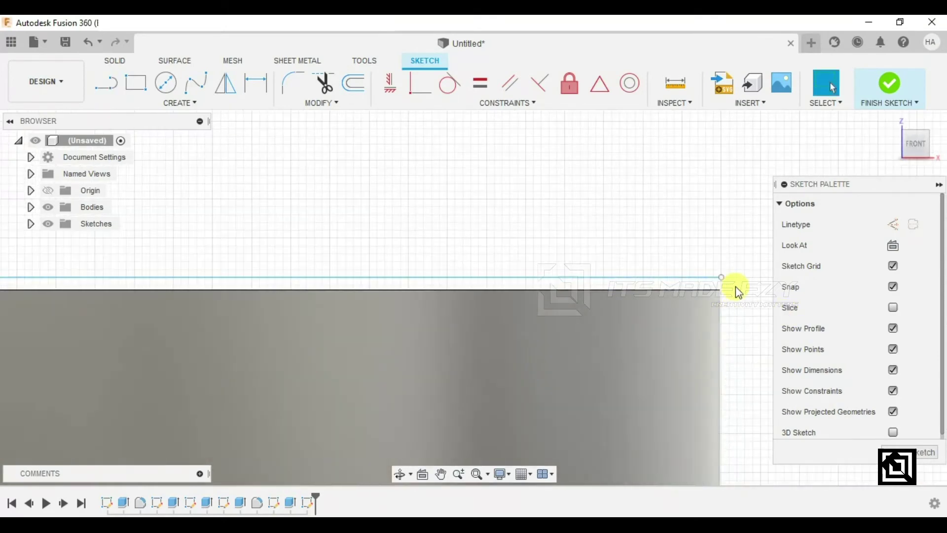
left_click(713, 272)
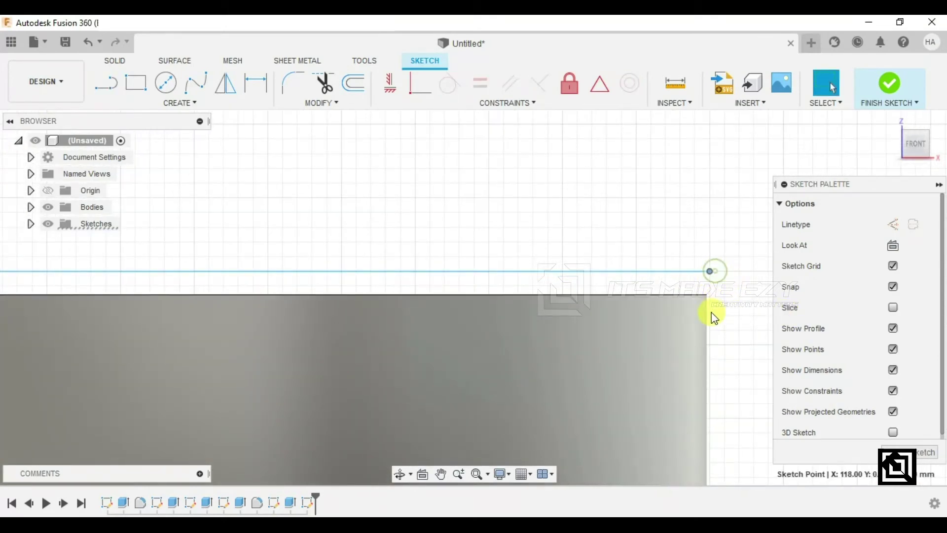
left_click(708, 295, "ctrl")
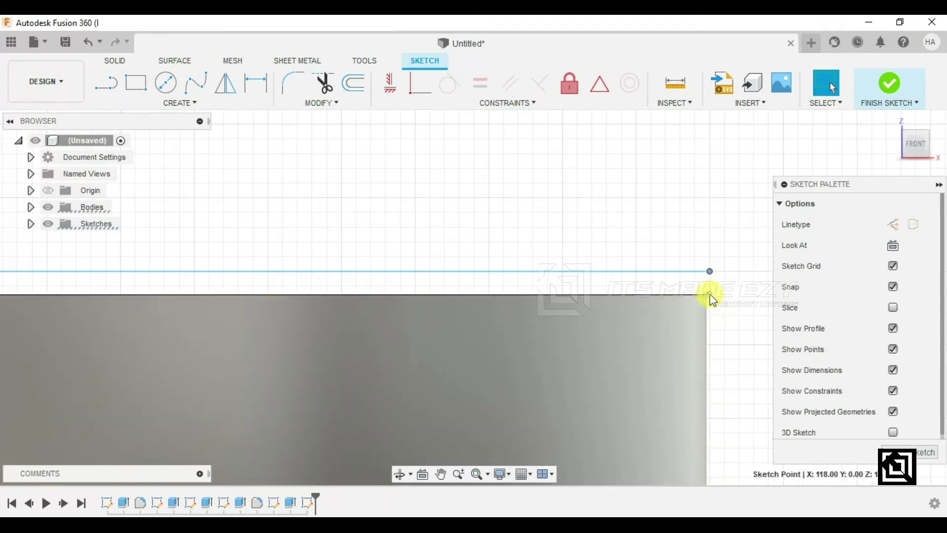
left_click(399, 93)
scroll(713, 283, "up", 5)
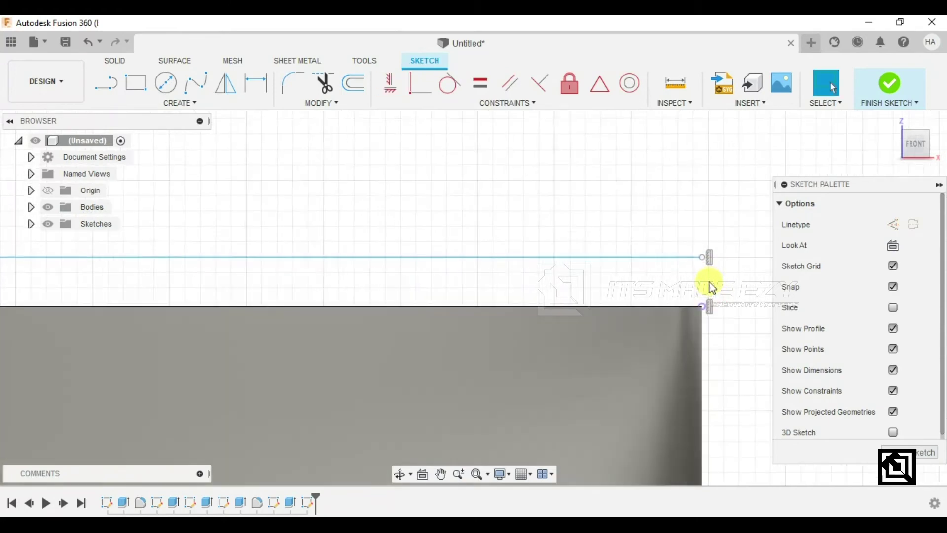
Try to align the line's left endpoint vertically with the ring's upper-left outer corner.
scroll(710, 284, "up", 5)
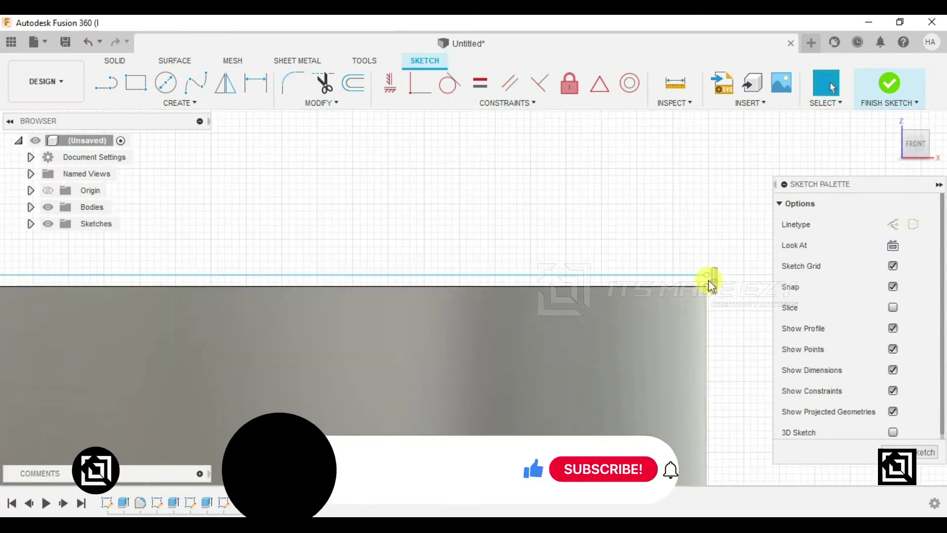
scroll(706, 280, "down", 5)
scroll(110, 265, "up", 5)
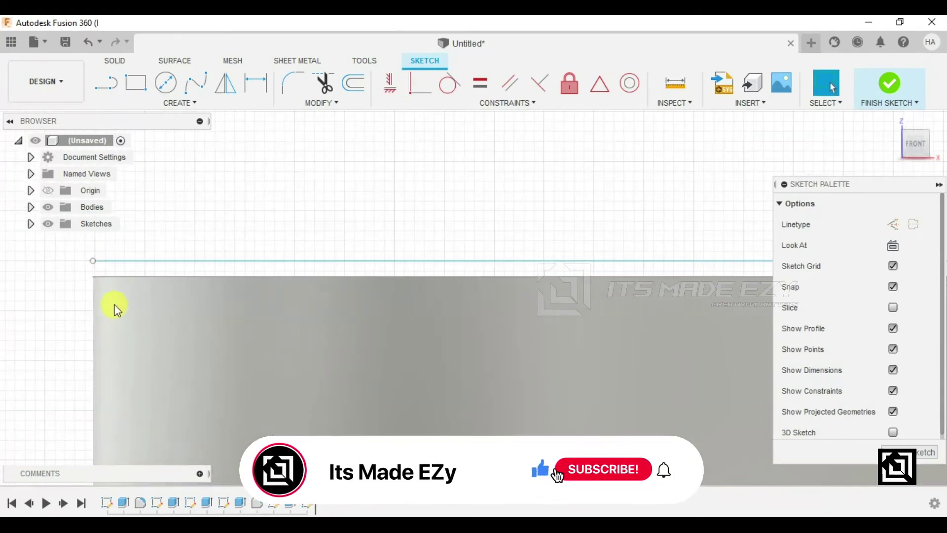
scroll(93, 256, "up", 3)
left_click(87, 239)
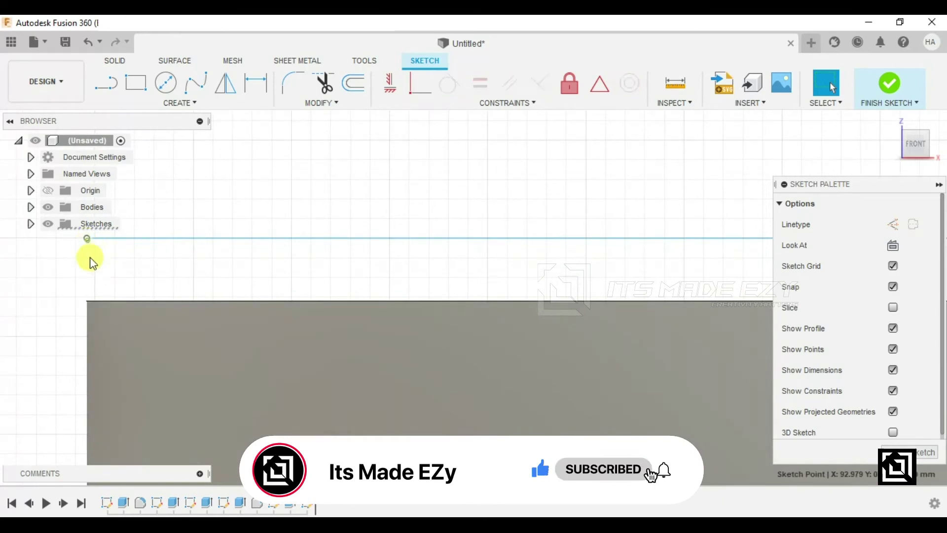
left_click(86, 300)
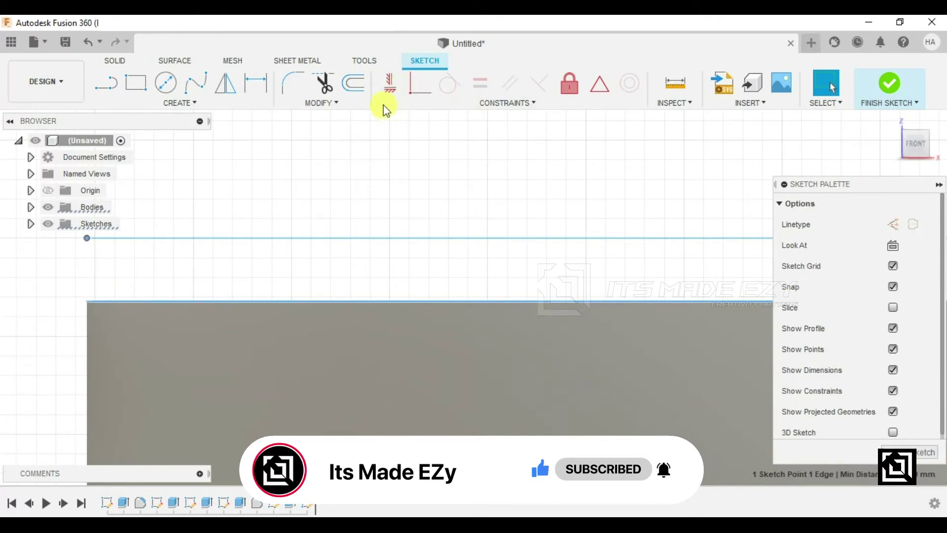
left_click(390, 87)
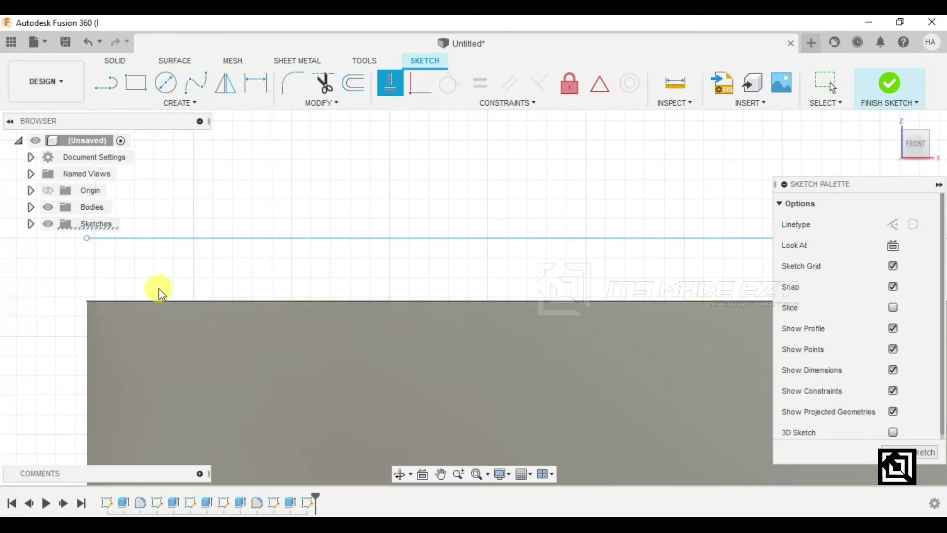
key("Escape")
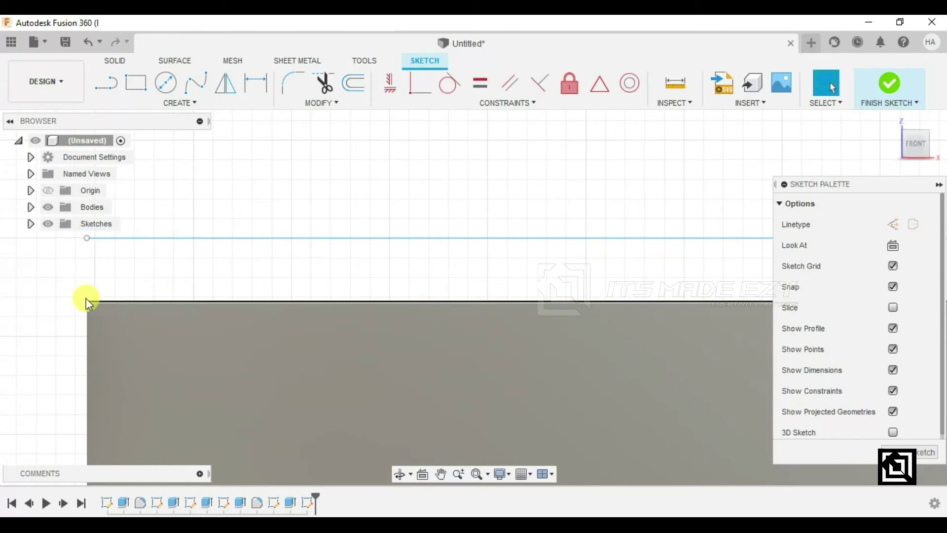
Dimension the horizontal line above the ring to 25 mm.
scroll(188, 284, "down", 3)
scroll(189, 283, "down", 5)
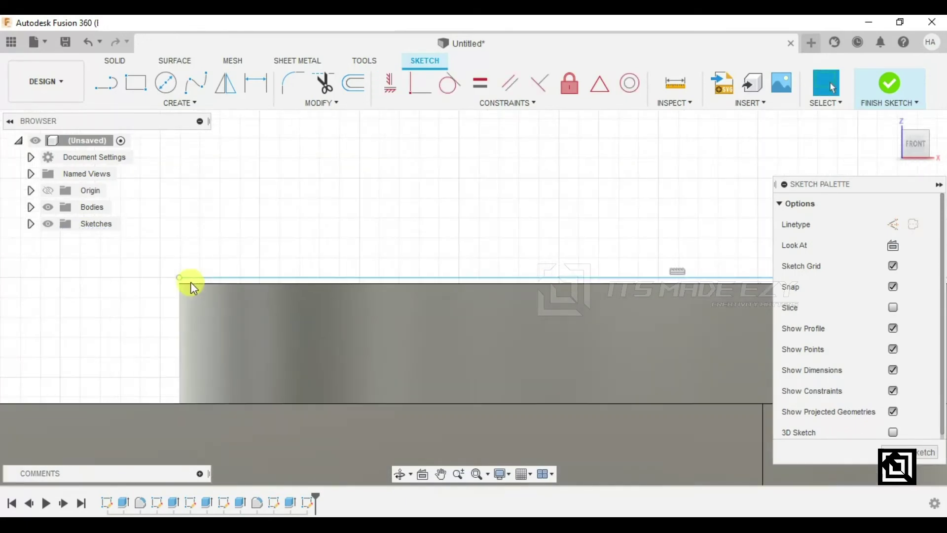
middle_click_drag(348, 270, 374, 250, "shift")
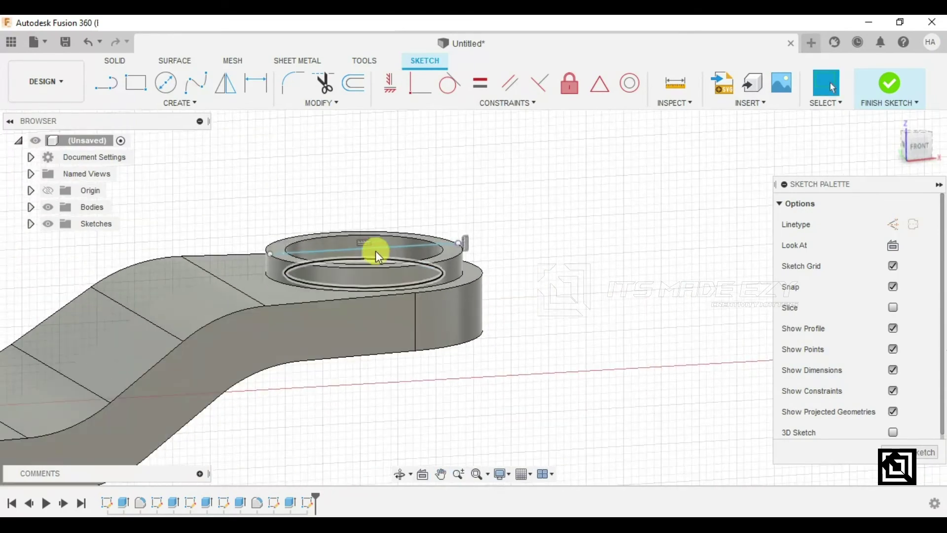
scroll(374, 244, "up", 5)
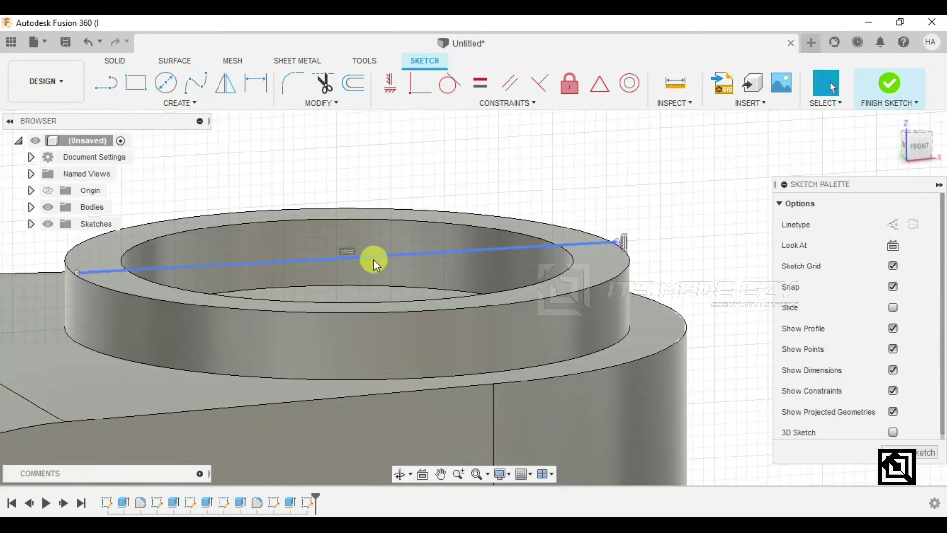
key("d")
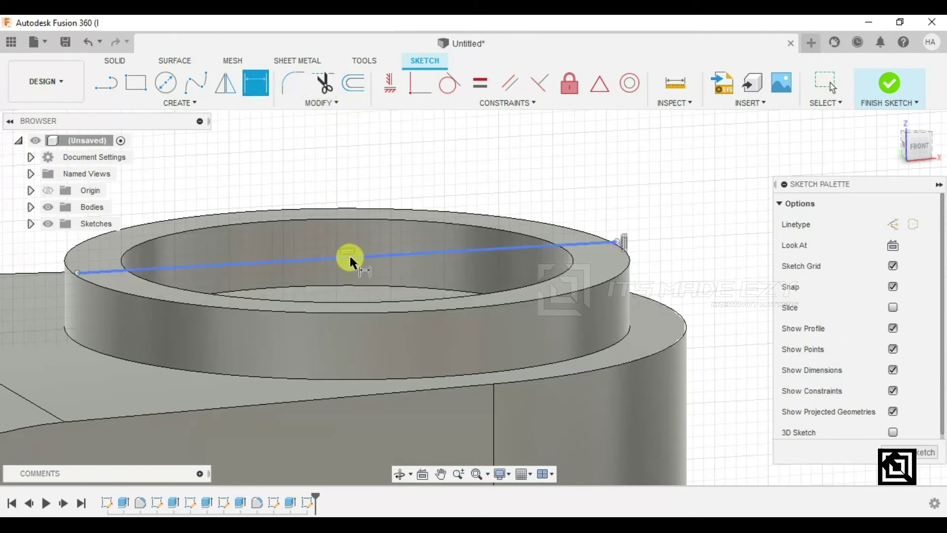
left_click(350, 253)
left_click(388, 174)
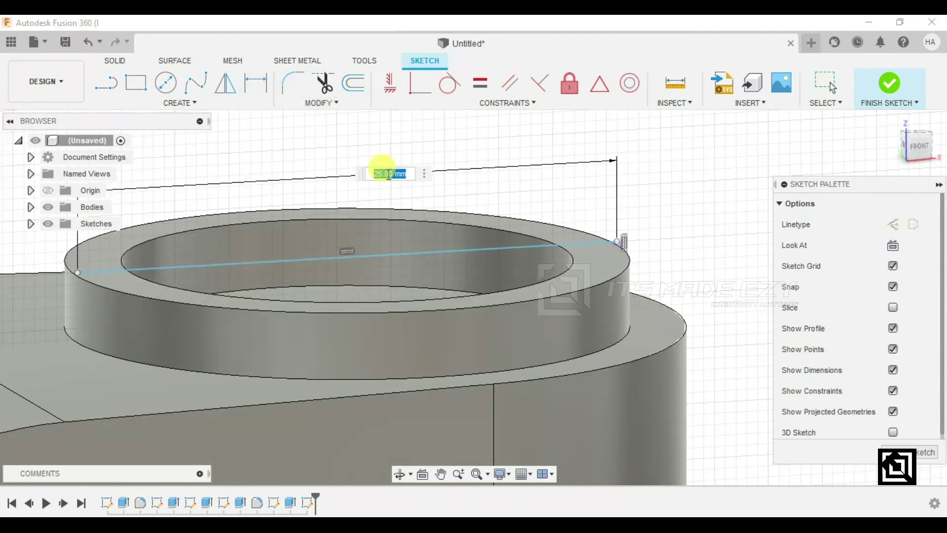
key("Return")
scroll(405, 208, "down", 2)
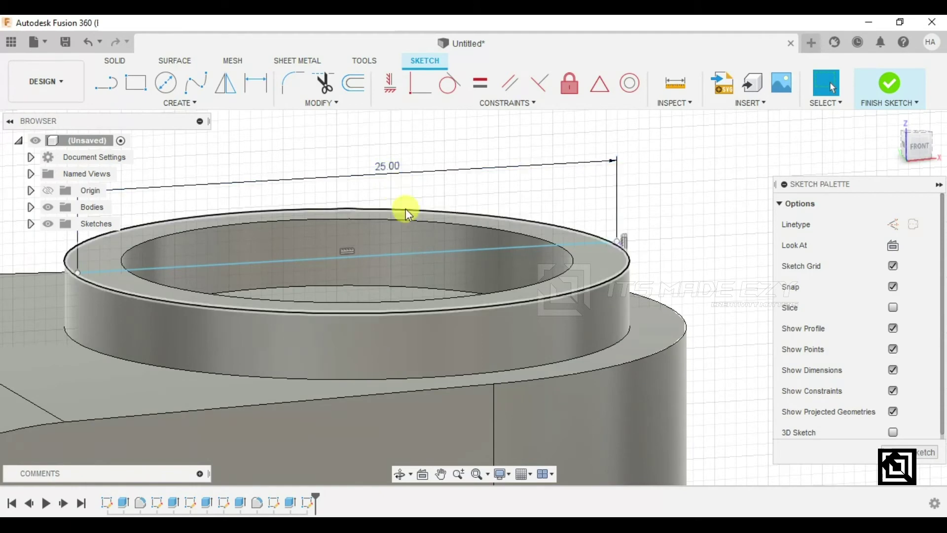
Sketch a vertical line about 7 mm long upward from the midpoint of the 25 mm line.
left_click(111, 94)
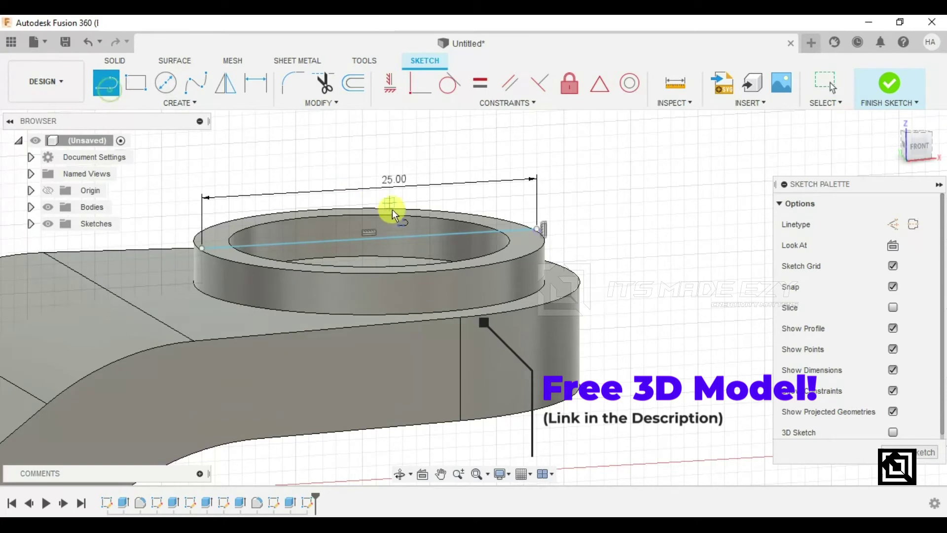
left_click(370, 236)
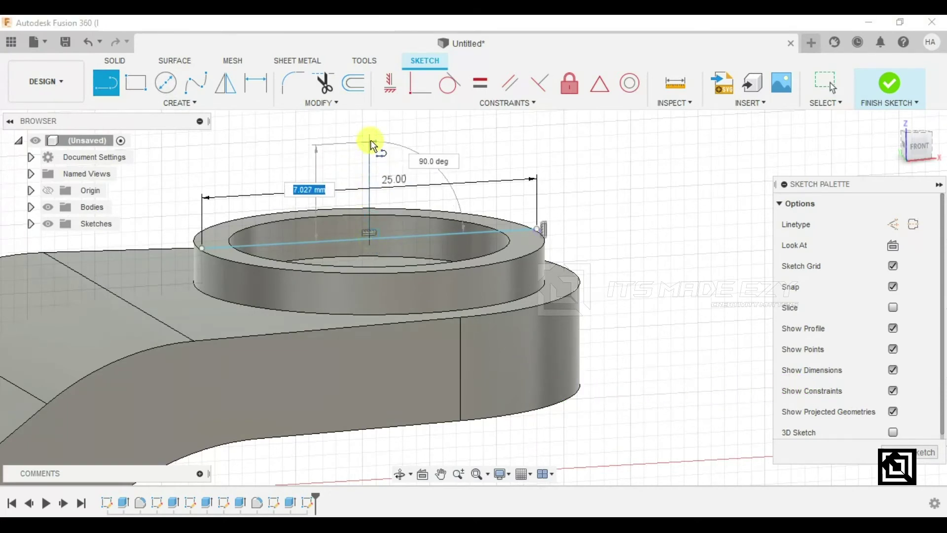
scroll(371, 139, "down", 2)
left_click(371, 140)
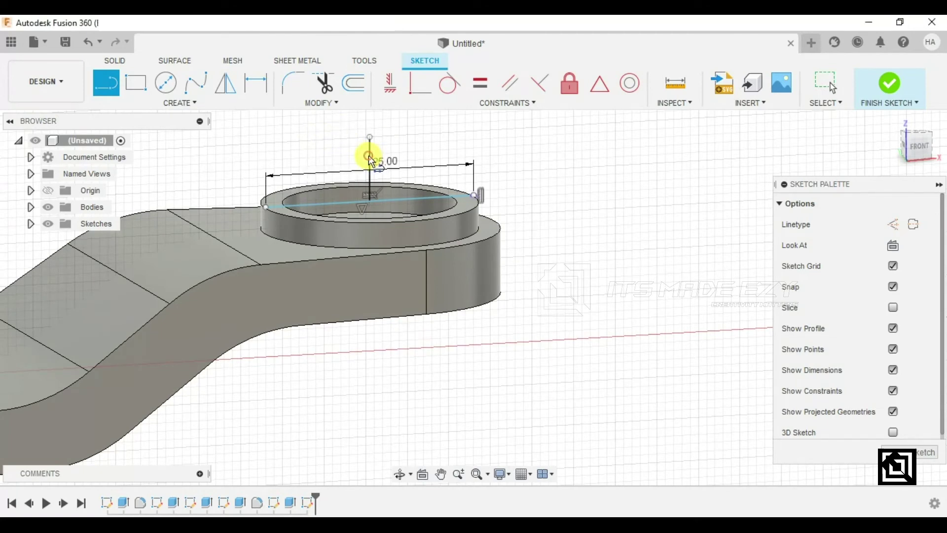
right_click(402, 159)
left_click(413, 155)
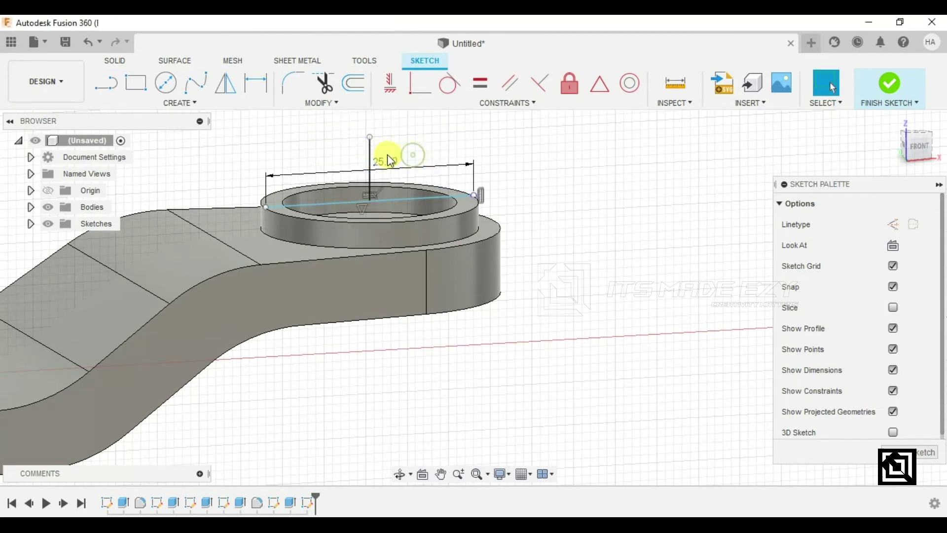
Convert the short vertical line above the ring to a construction line.
right_click(370, 150)
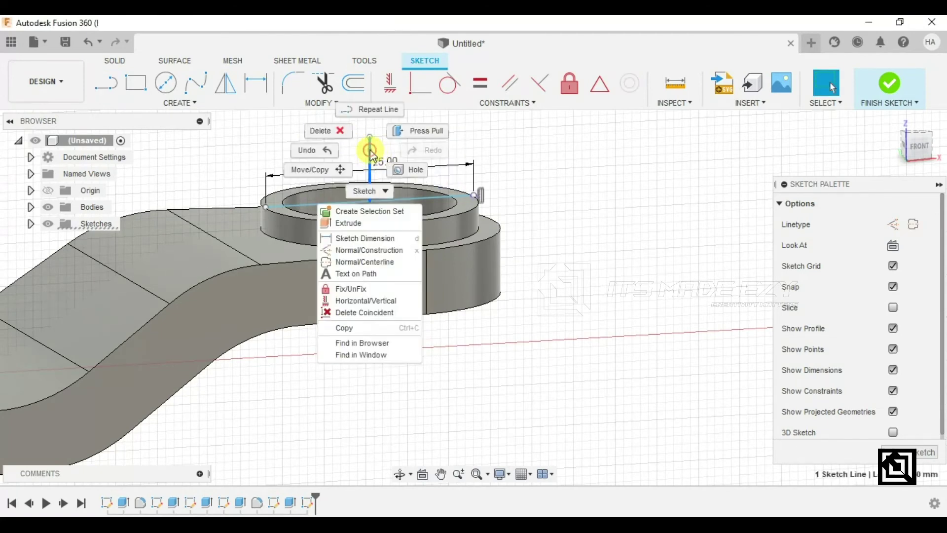
left_click(375, 247)
left_click(518, 187)
Sketch a 10 mm wide, 60 mm tall two-point rectangle upward from the centre of the ring's base on the lever's upper face.
scroll(478, 180, "down", 5)
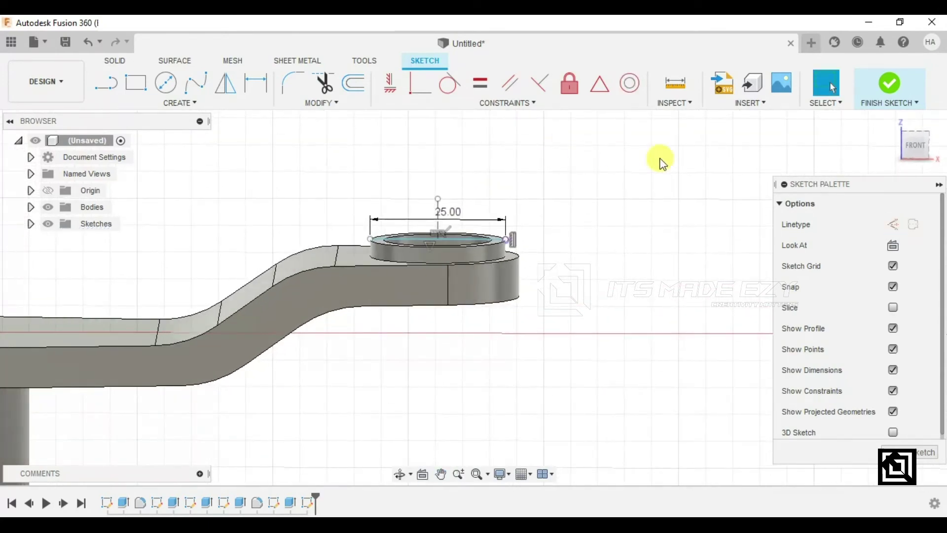
left_click(923, 149)
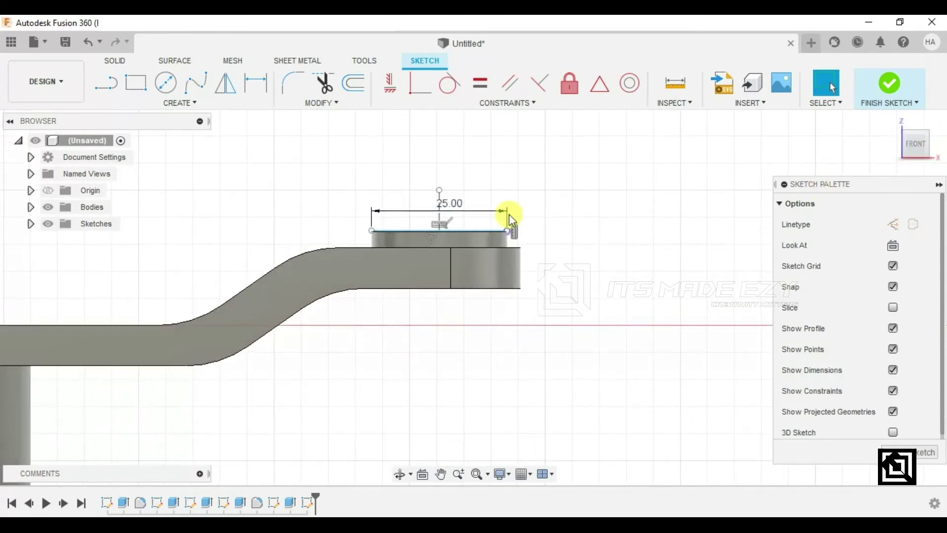
scroll(484, 225, "up", 5)
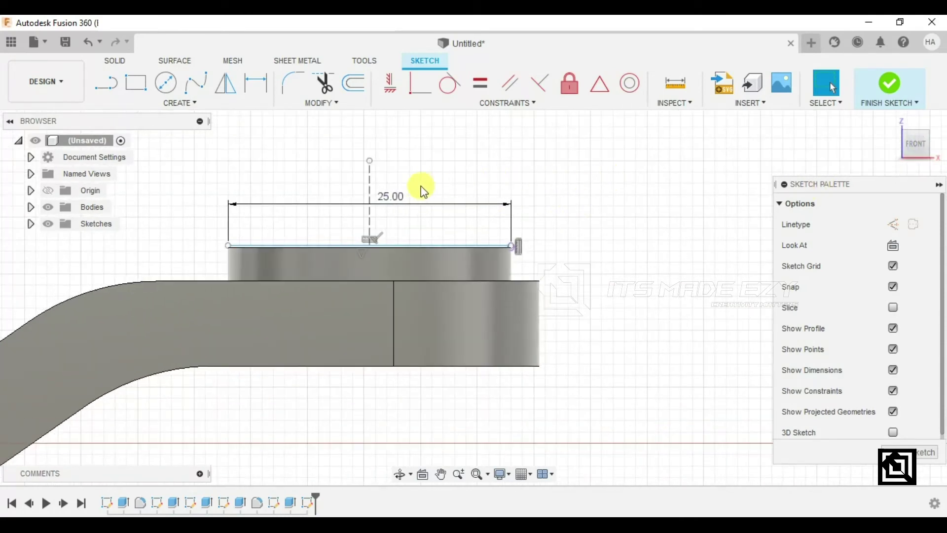
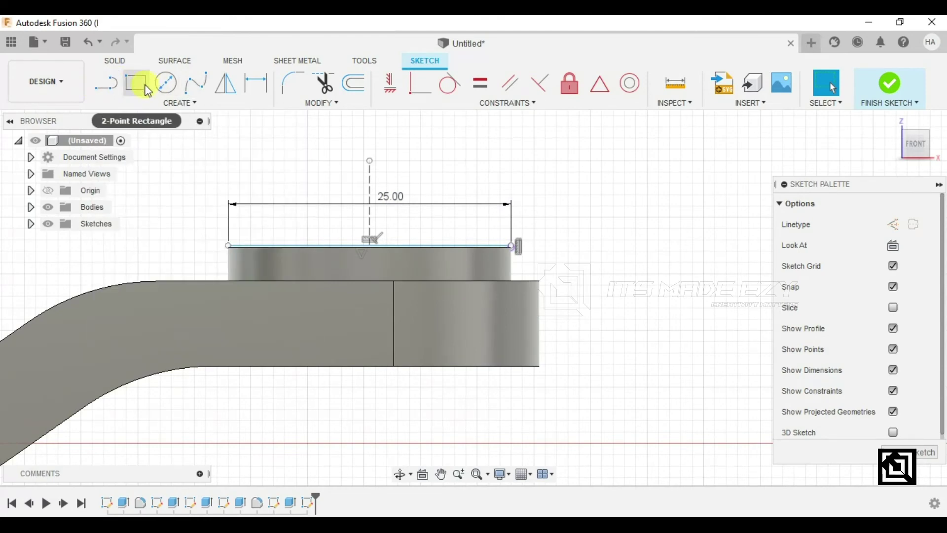
left_click(144, 86)
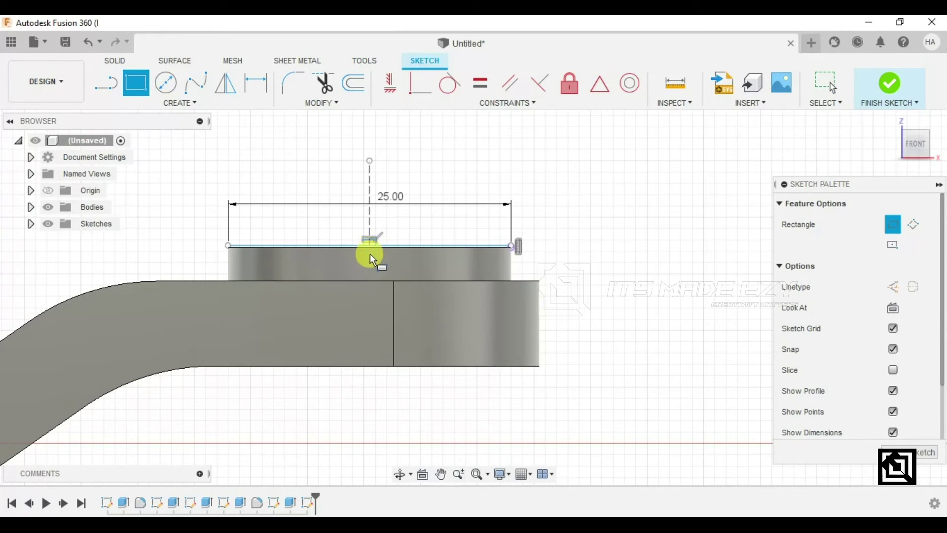
left_click(372, 280)
scroll(493, 153, "down", 3)
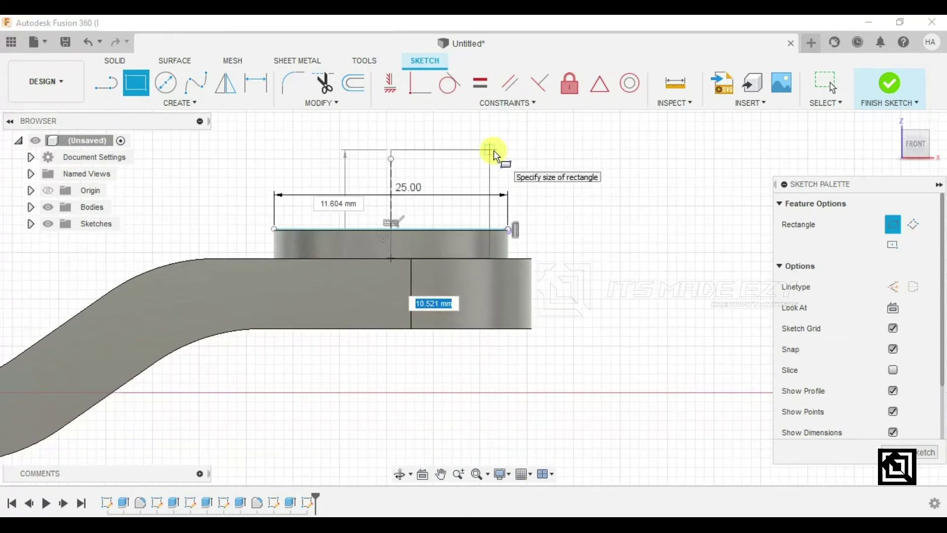
scroll(494, 153, "down", 1)
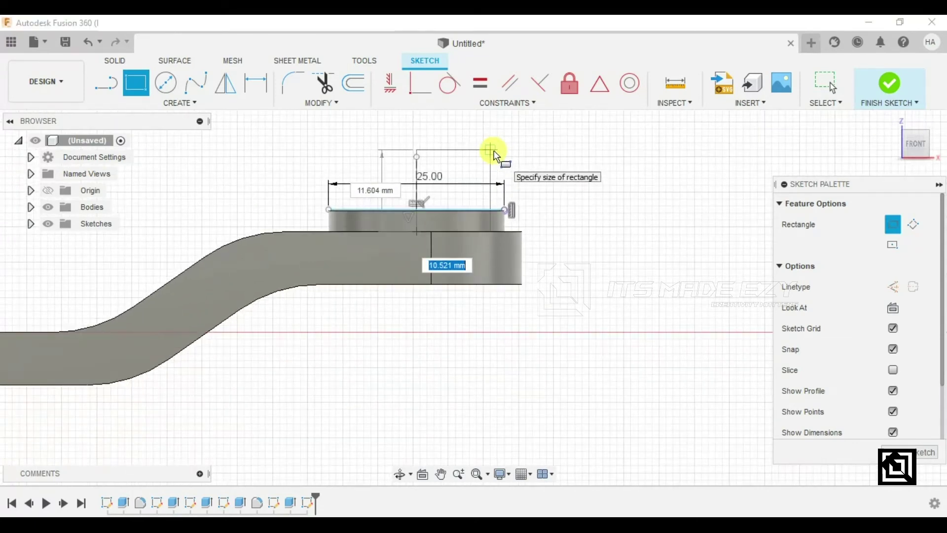
type("10")
key("Tab")
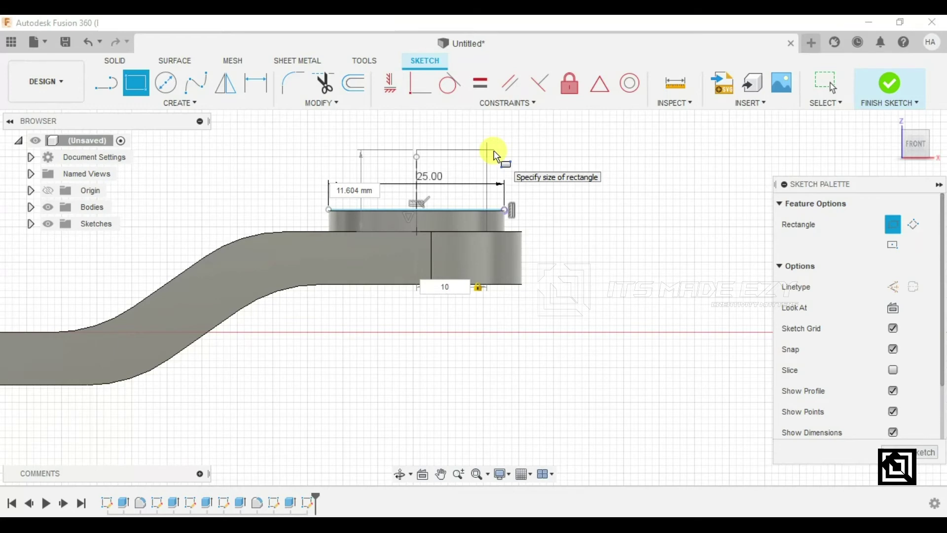
scroll(490, 290, "down", 2)
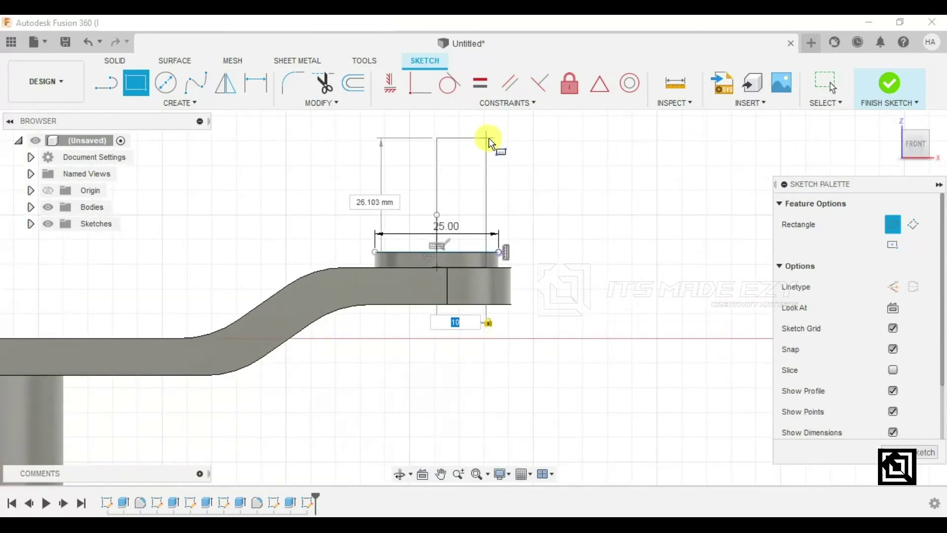
scroll(492, 289, "down", 2)
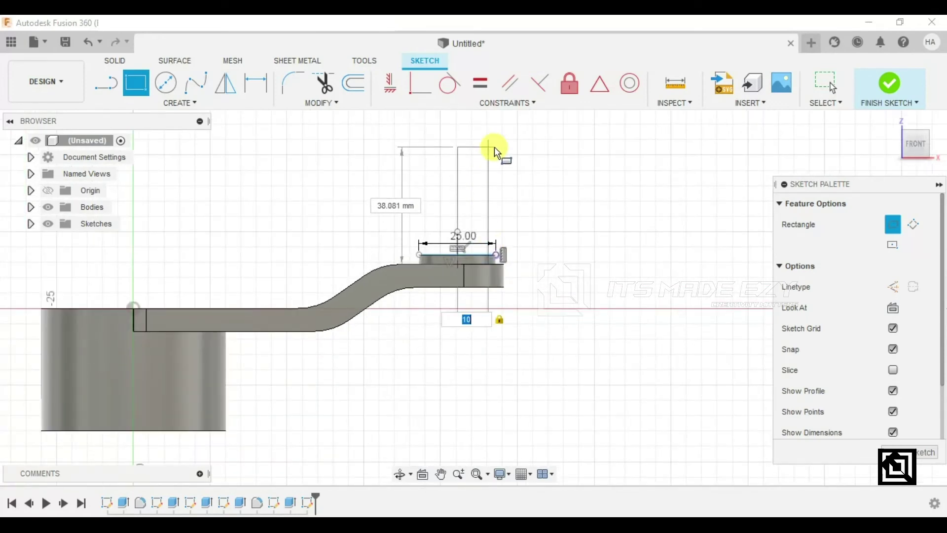
scroll(490, 296, "up", 1)
scroll(496, 266, "up", 1)
scroll(506, 346, "down", 3)
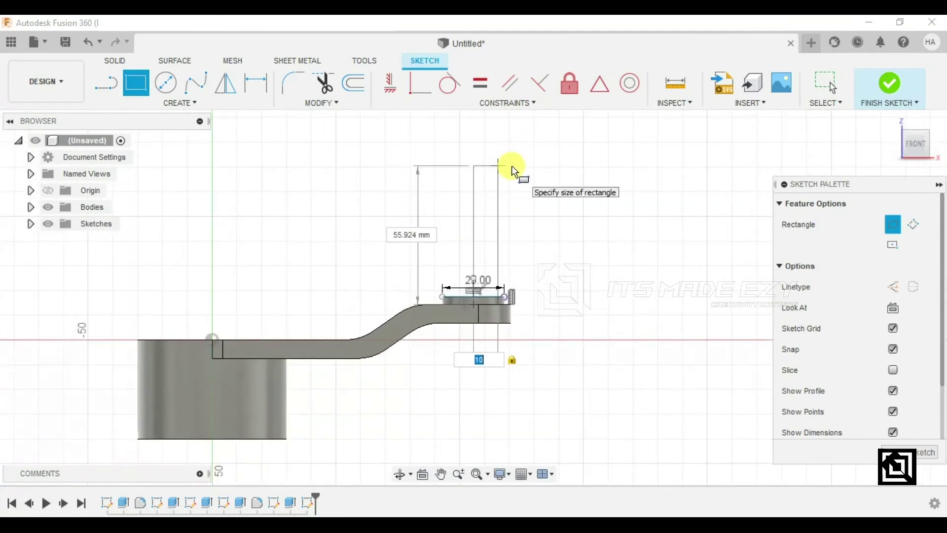
key("Tab")
type("60")
key("Return")
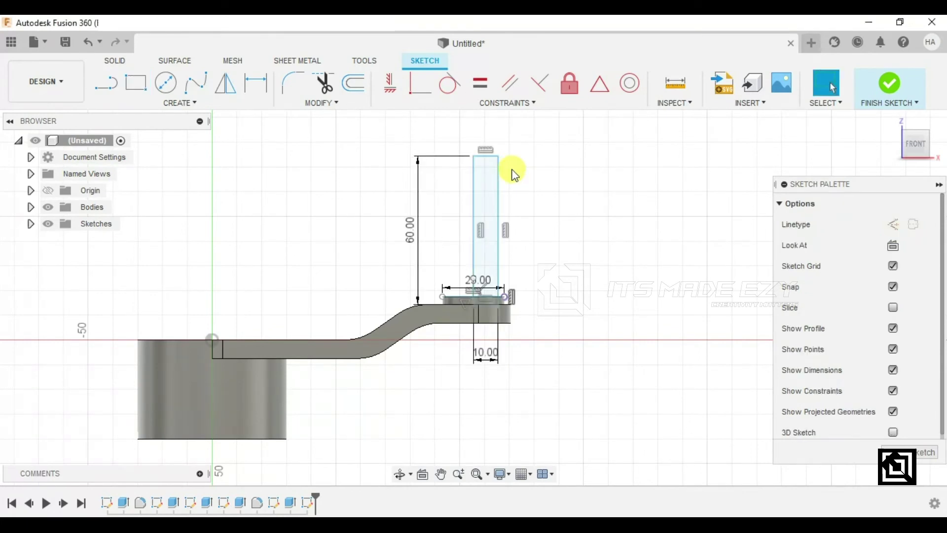
Delete the rectangle's right vertical side and dimension its top edge to 20 mm.
left_click(501, 174)
key("Delete")
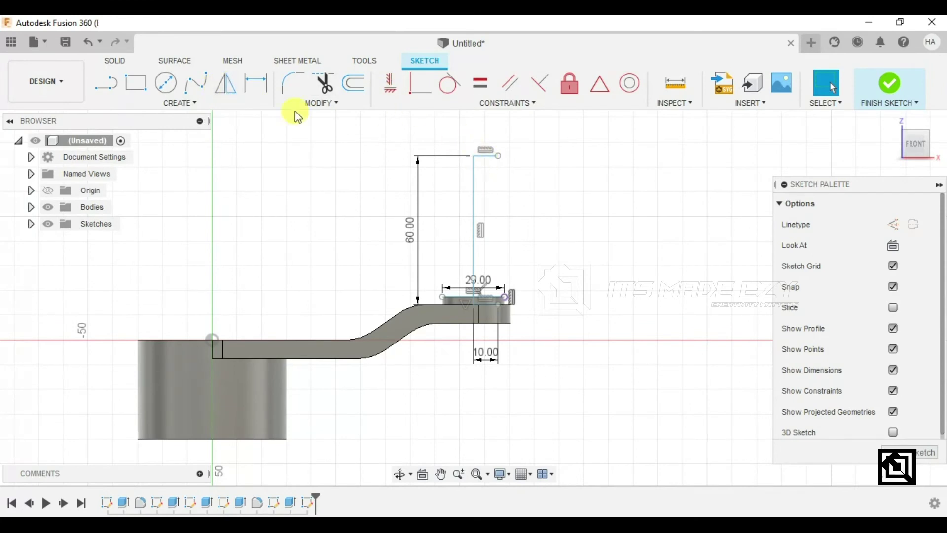
left_click(256, 83)
left_click(487, 155)
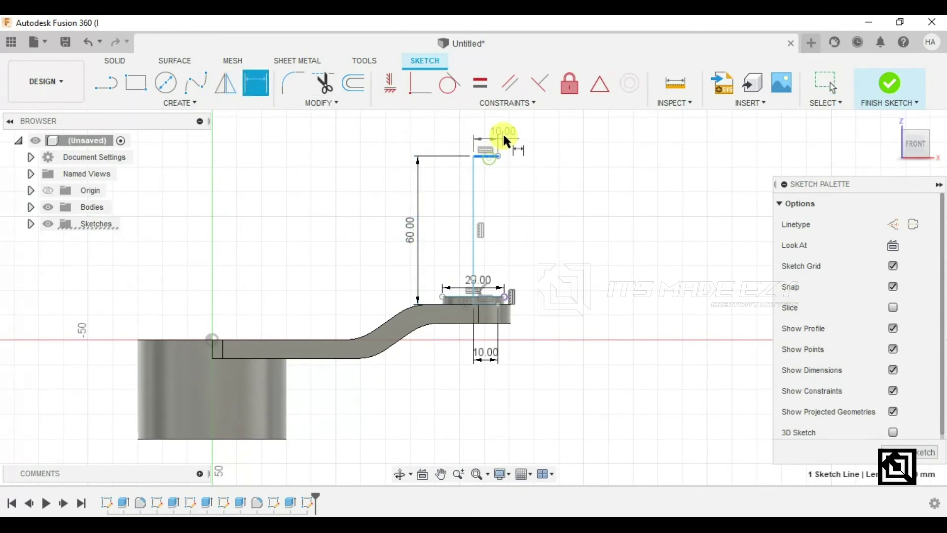
left_click(503, 132)
type("20")
key("Return")
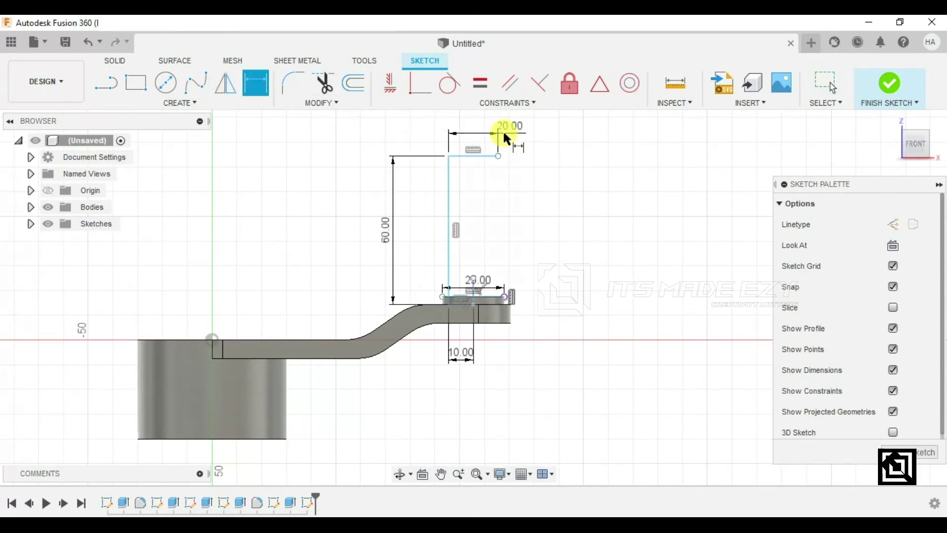
Undo the 20 mm change to the top edge's dimension.
left_click(446, 299)
scroll(482, 288, "up", 5)
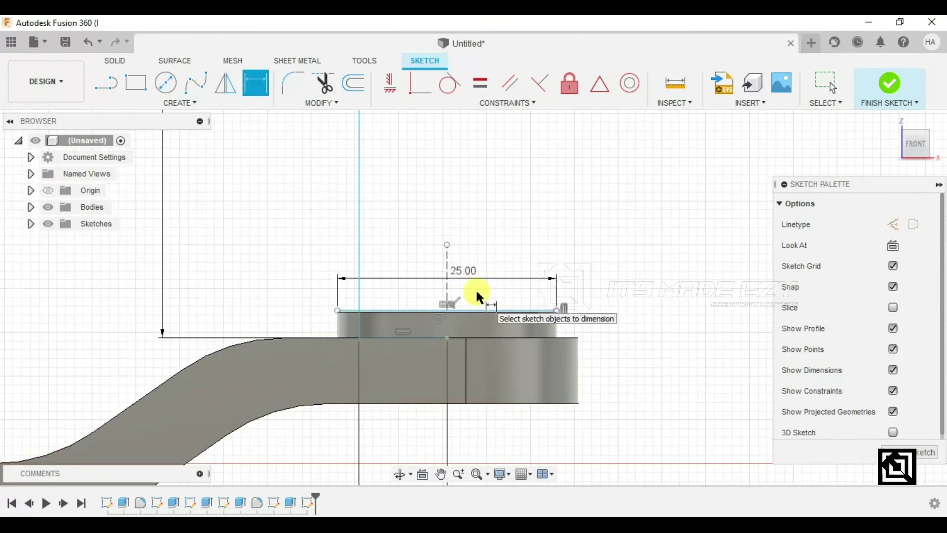
key("Escape")
key("ctrl+z")
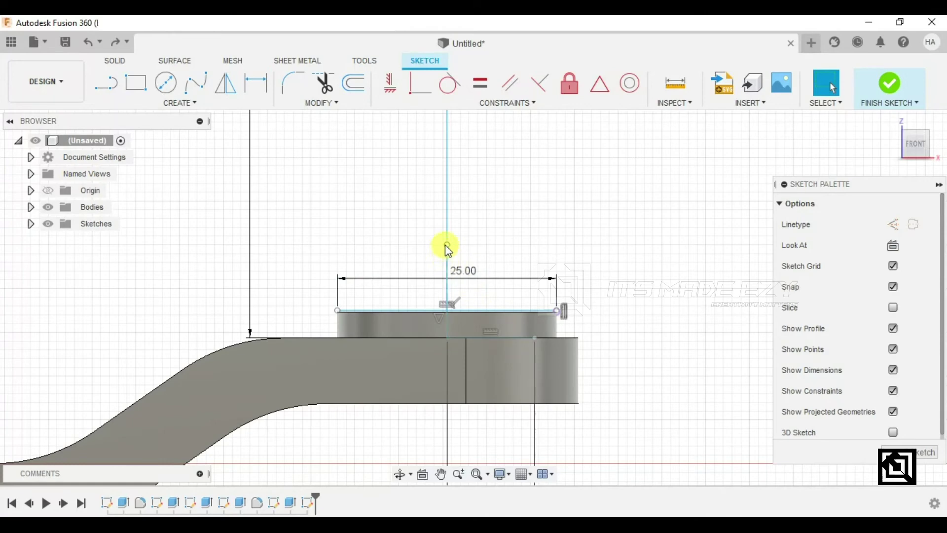
Make the construction line's upper endpoint coincident with the profile's 60 mm vertical line.
left_click(448, 215)
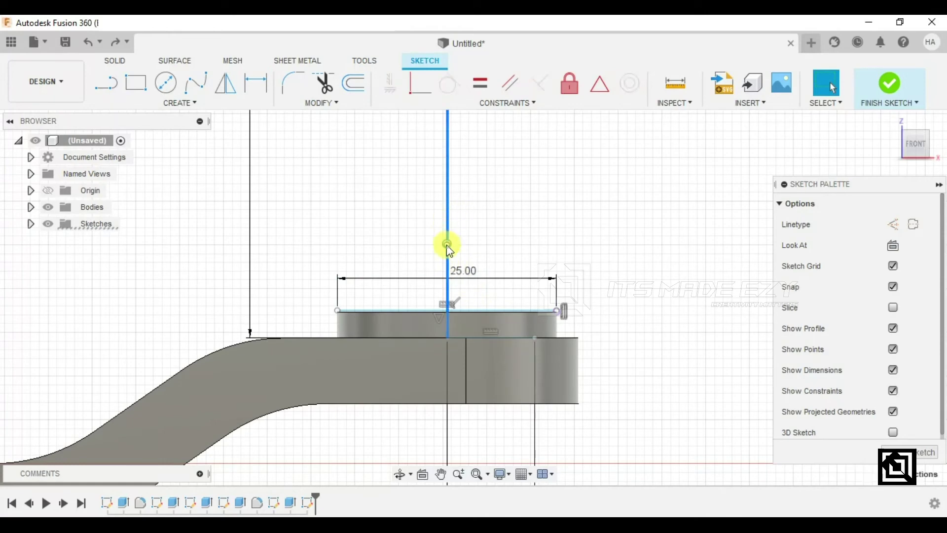
left_click(420, 93)
scroll(540, 242, "down", 5)
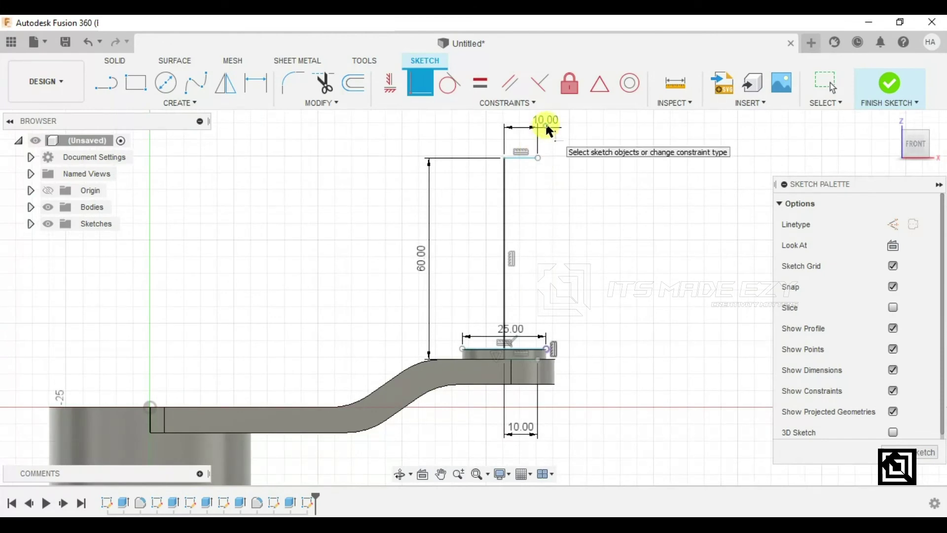
key("Escape")
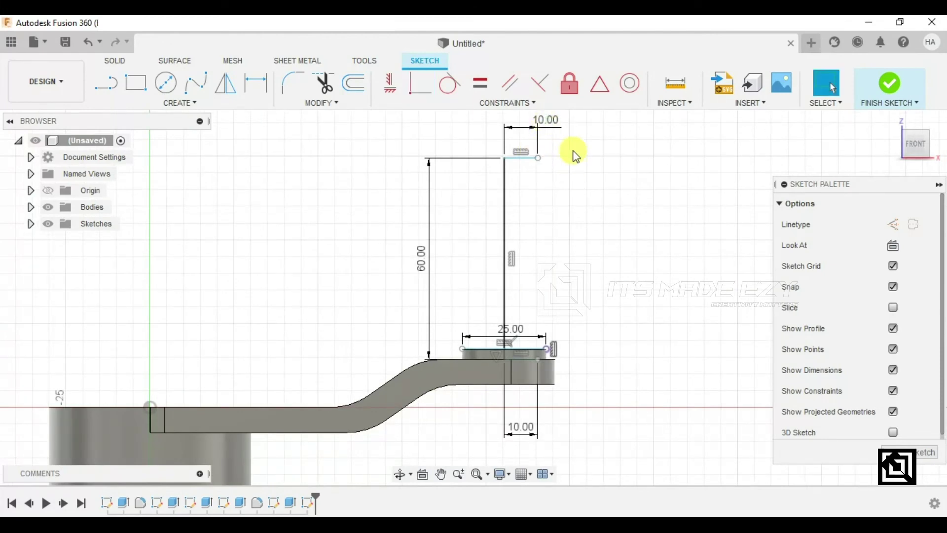
Set the length of the profile's top edge to 20 mm.
double_click(547, 122)
type("20")
key("Return")
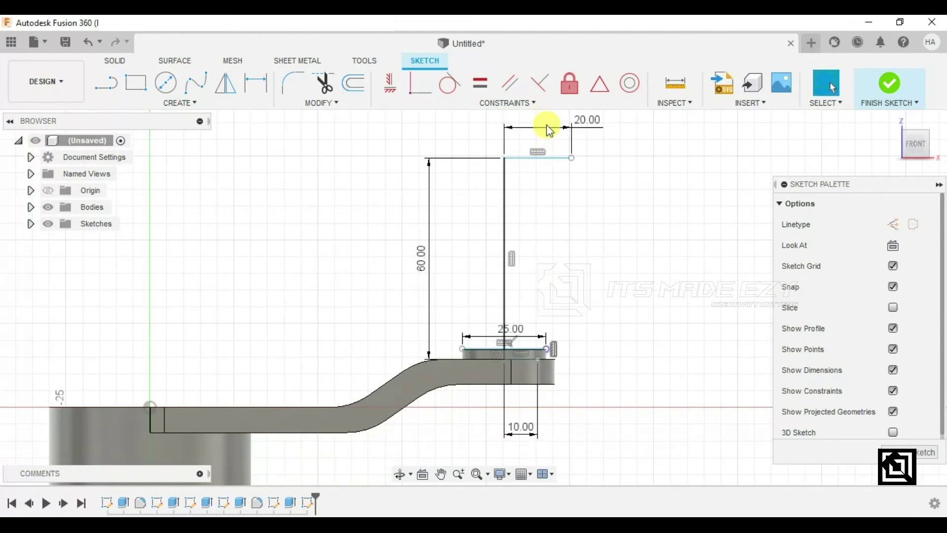
Sketch a two-point spline from the top edge's free end down to the 25 mm line above the ring, inside its right end.
scroll(557, 196, "down", 2)
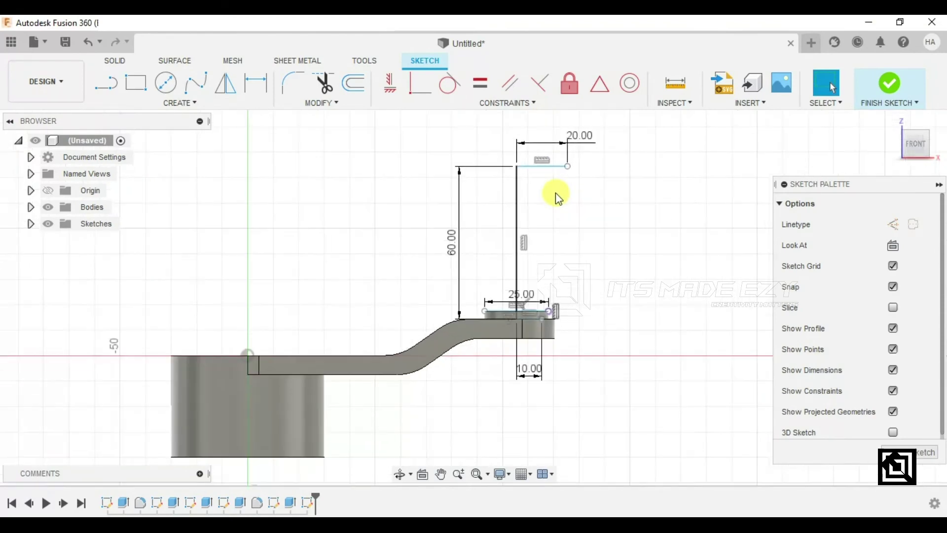
left_click(196, 83)
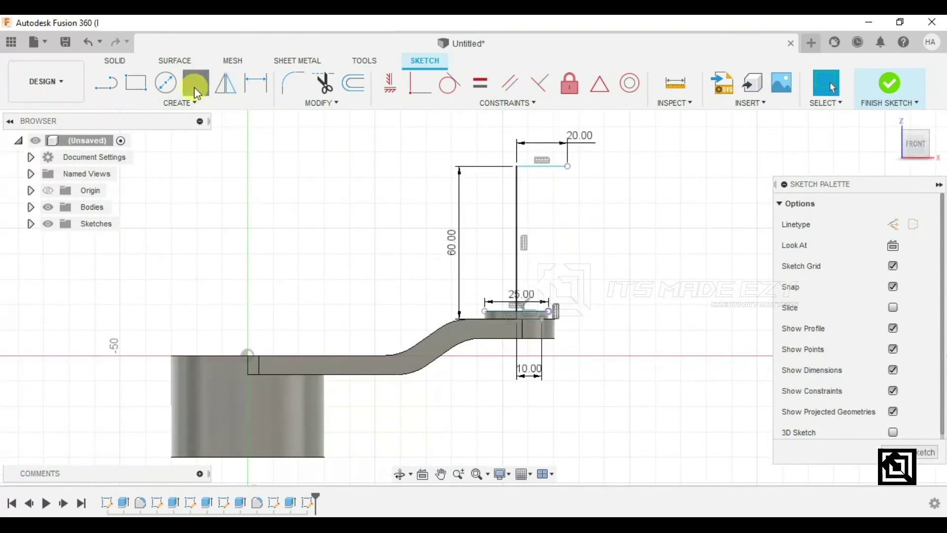
left_click(570, 168)
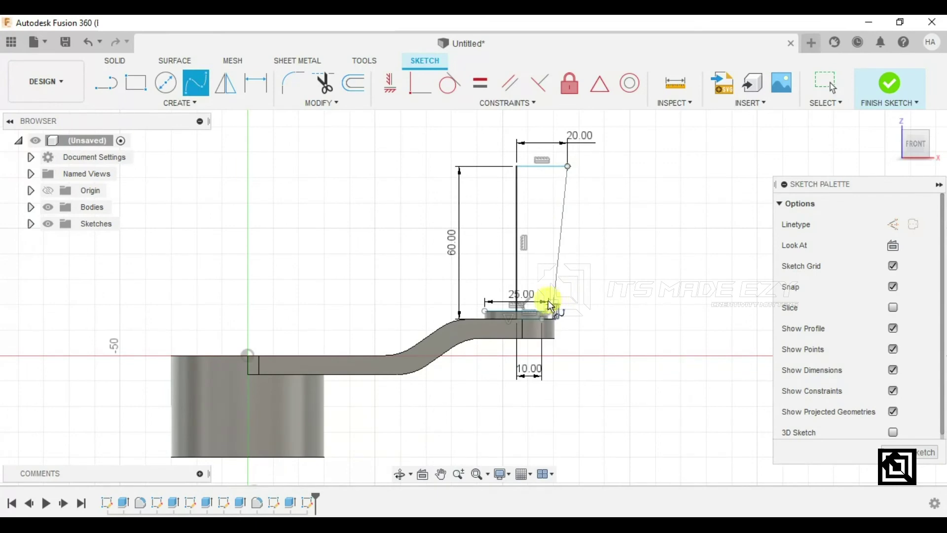
scroll(557, 298, "up", 3)
scroll(563, 304, "up", 1)
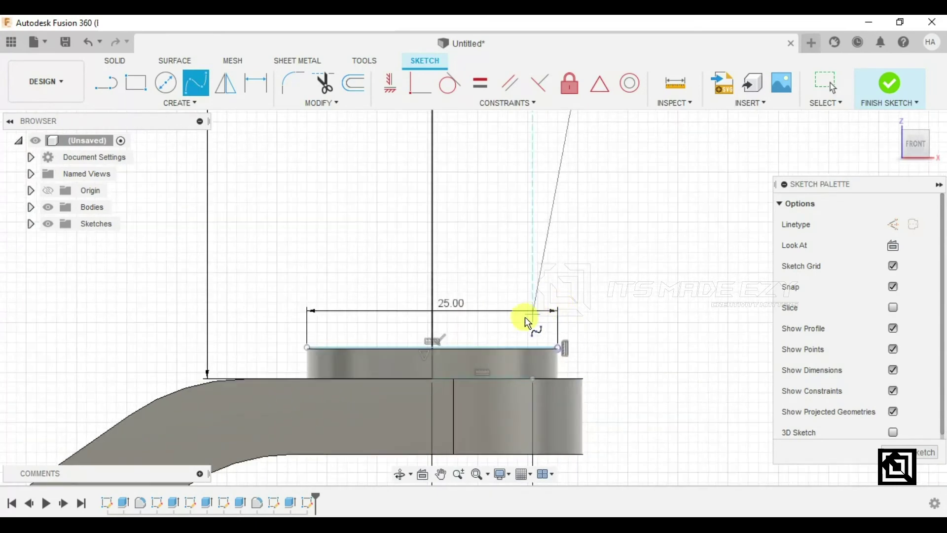
left_click(519, 342)
left_click(547, 354)
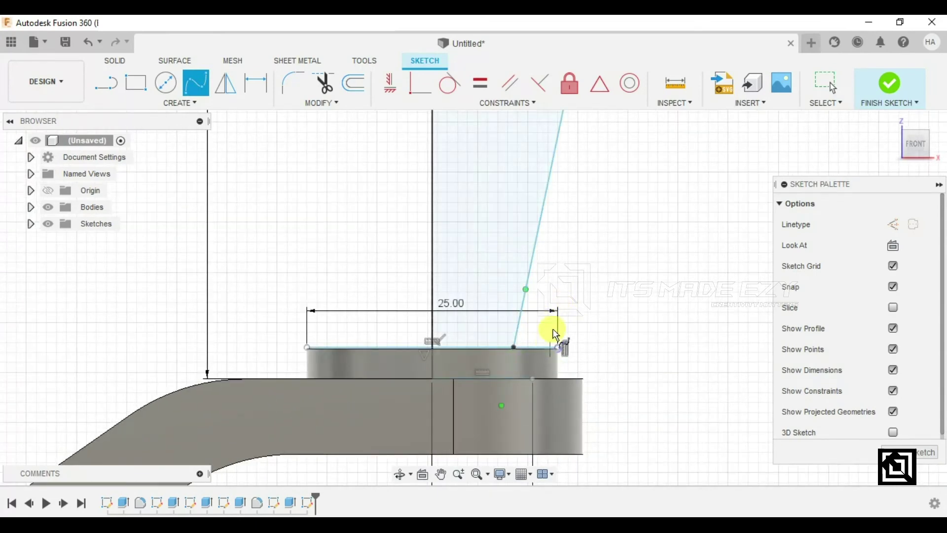
right_click(561, 289)
left_click(607, 298)
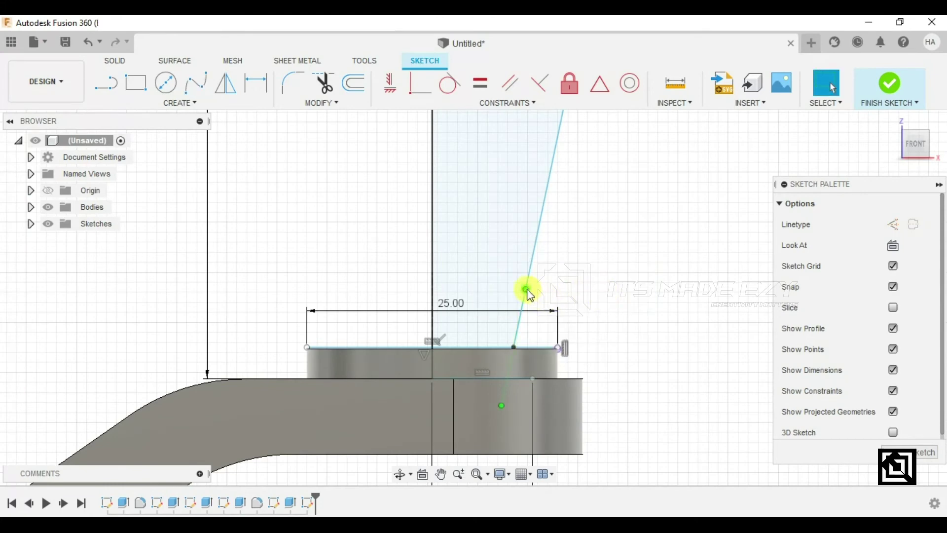
Bend the spline inward with its lower tangent handle and constrain that handle vertical.
left_click_drag(519, 290, 507, 290)
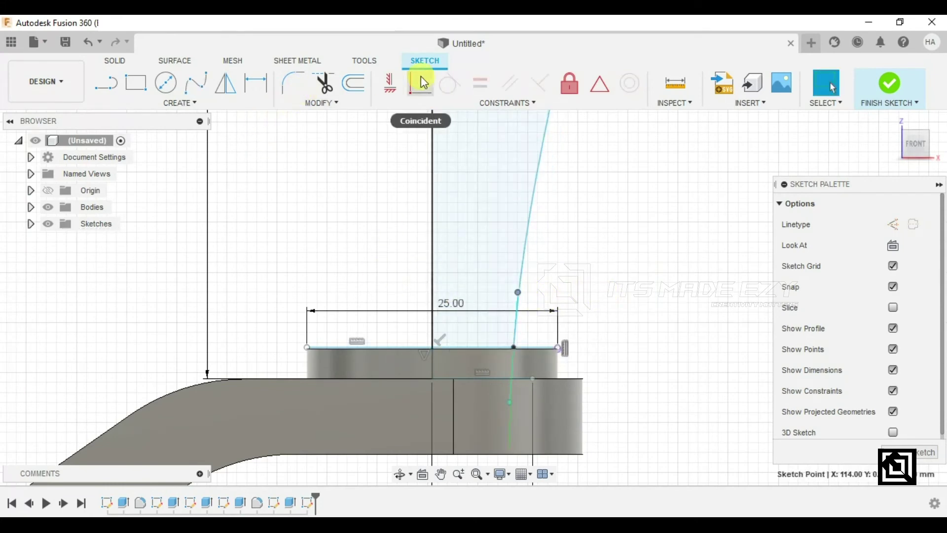
left_click(390, 83)
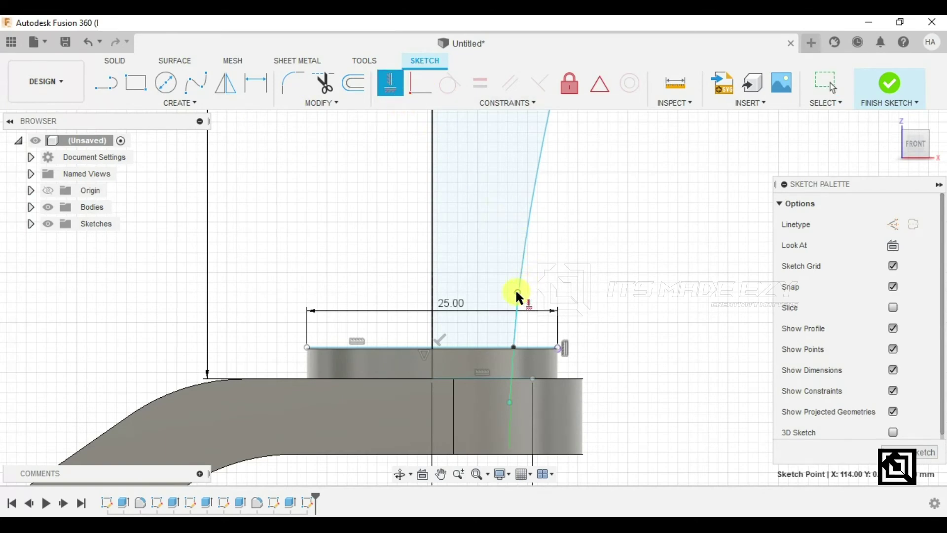
left_click(517, 310)
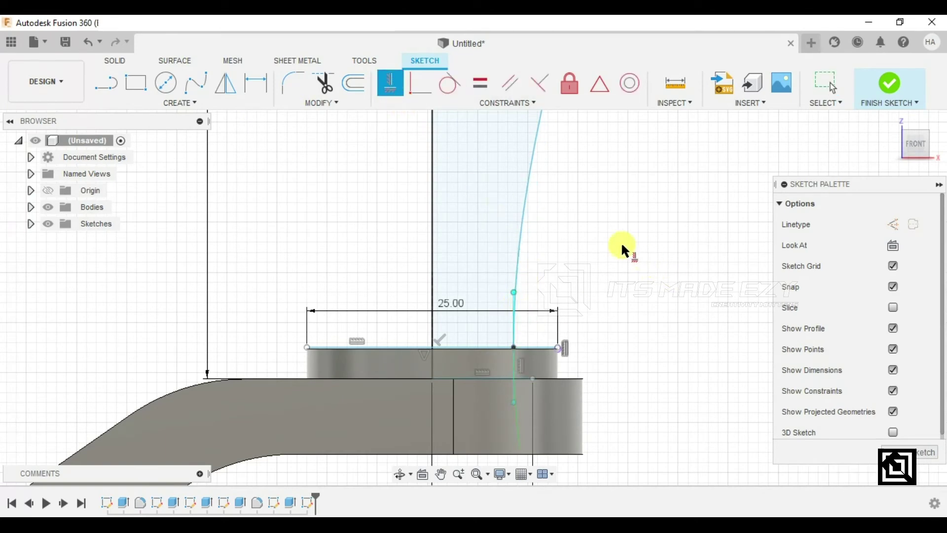
Adjust the spline's upper tangent handle so the curve leaves the top edge's free end nearly vertically and bulges outward.
scroll(622, 245, "down", 5)
key("Escape")
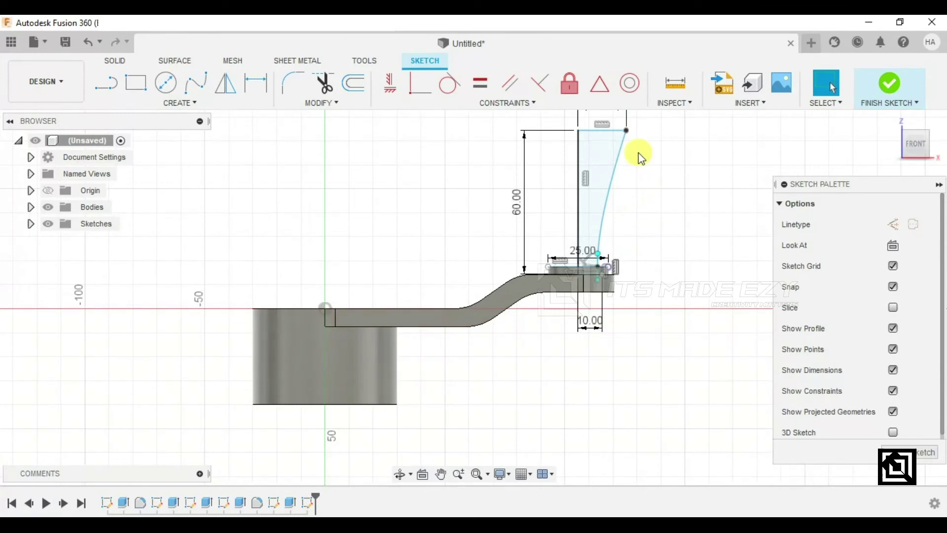
left_click(626, 154)
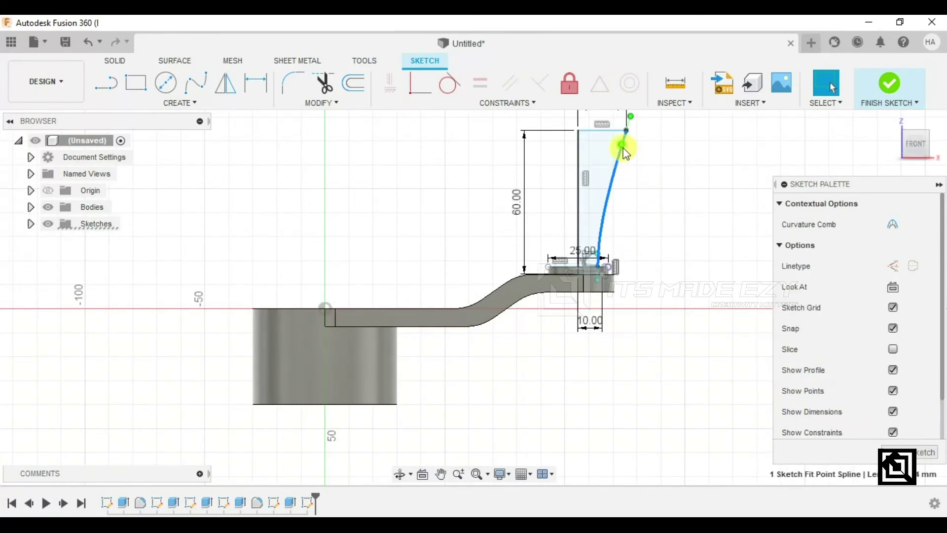
left_click_drag(625, 148, 629, 151)
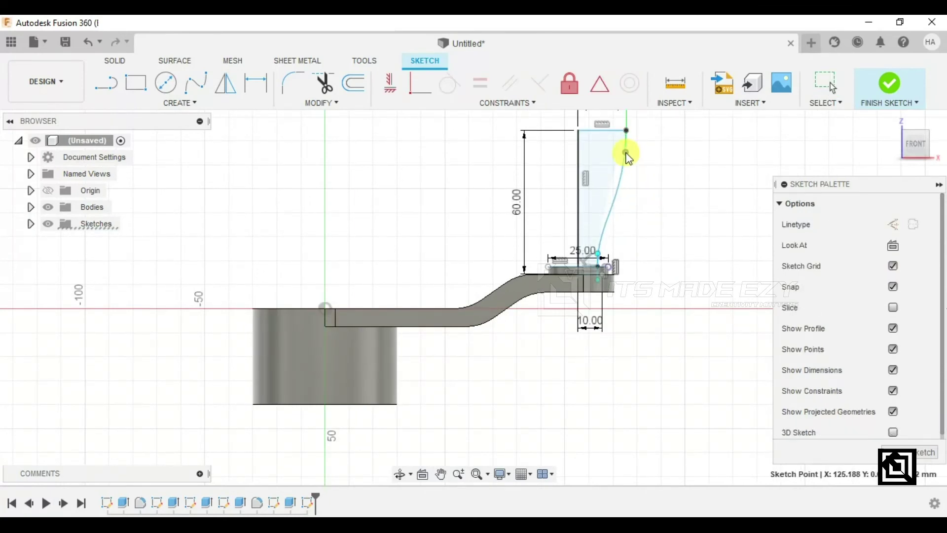
Constrain the spline's upper tangent handle vertical.
left_click(391, 83)
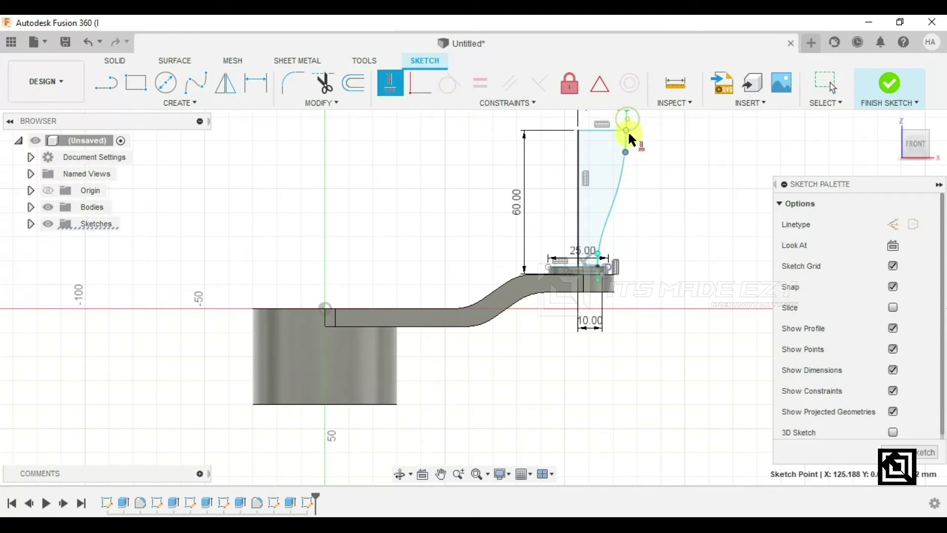
key("Escape")
left_click(614, 131)
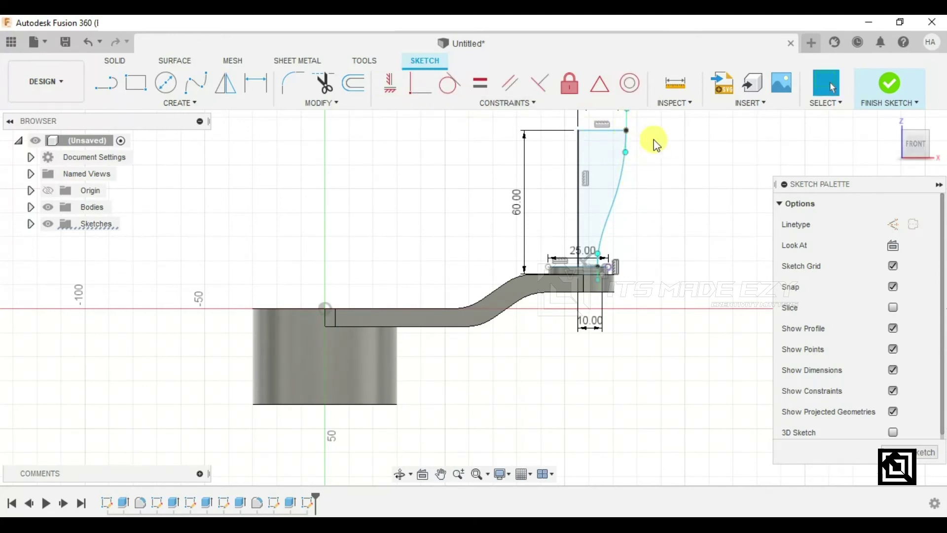
scroll(617, 138, "up", 3)
left_click(613, 156)
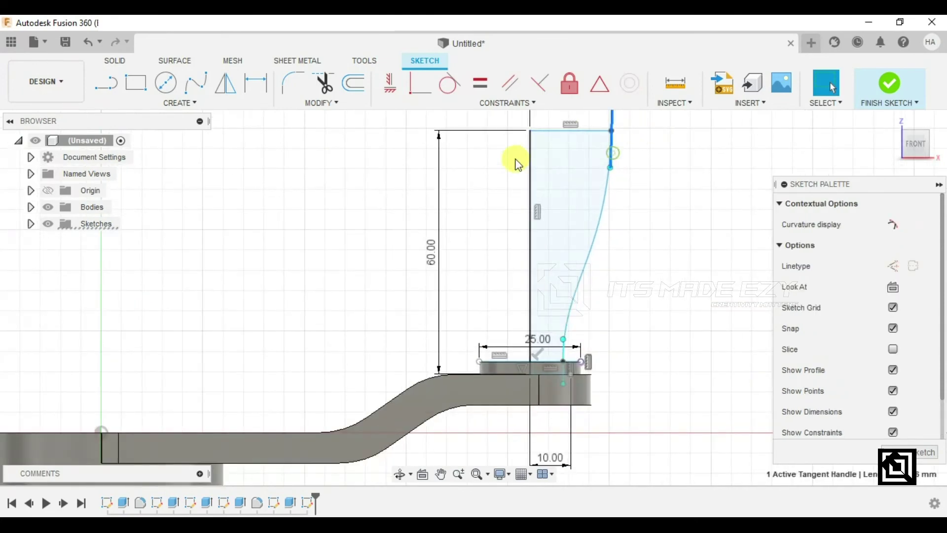
left_click(391, 82)
scroll(648, 200, "down", 3)
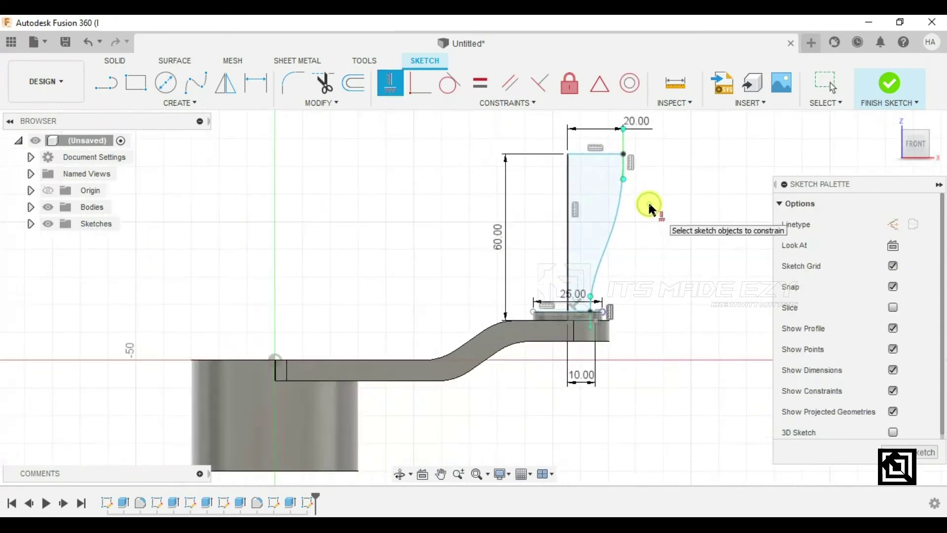
right_click(649, 202)
left_click(681, 205)
scroll(610, 170, "up", 2)
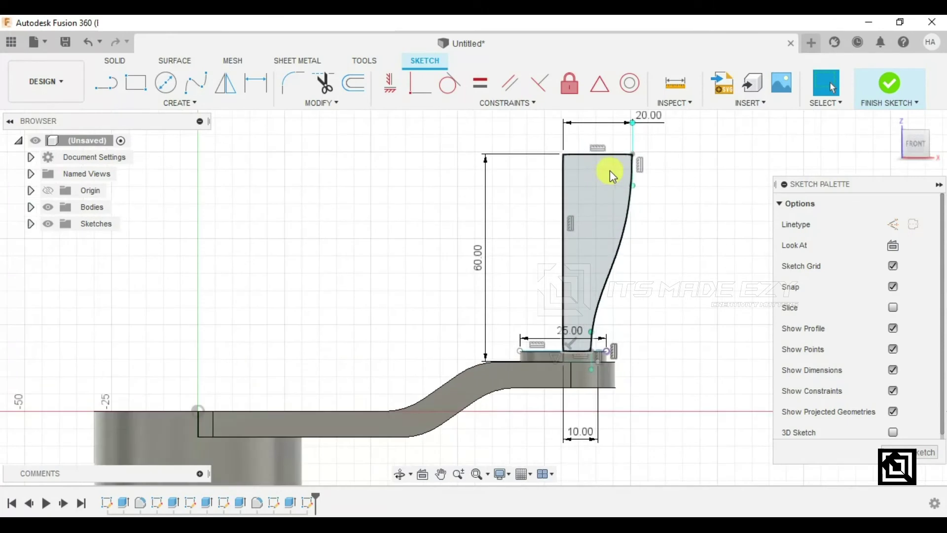
Dimension the height from the lever's top face to the ring's top edge.
scroll(576, 354, "up", 2)
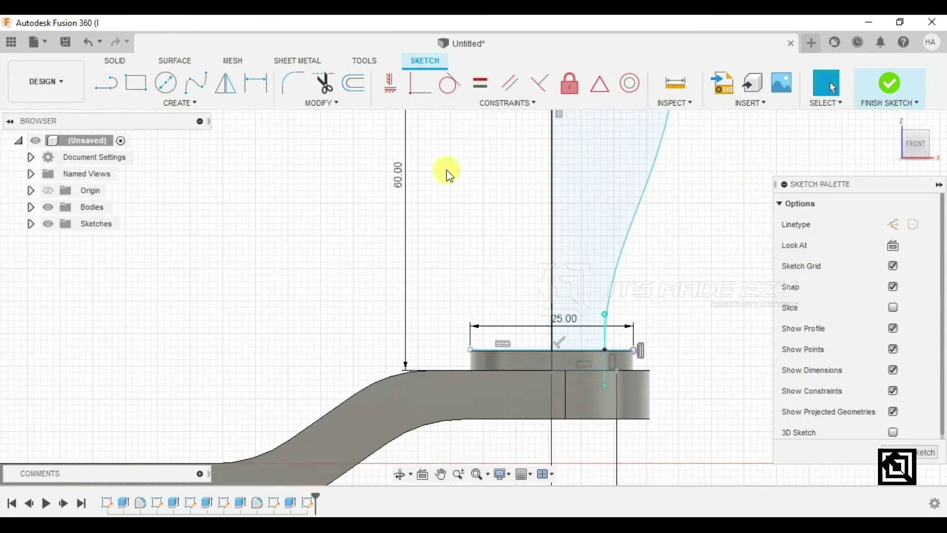
key("d")
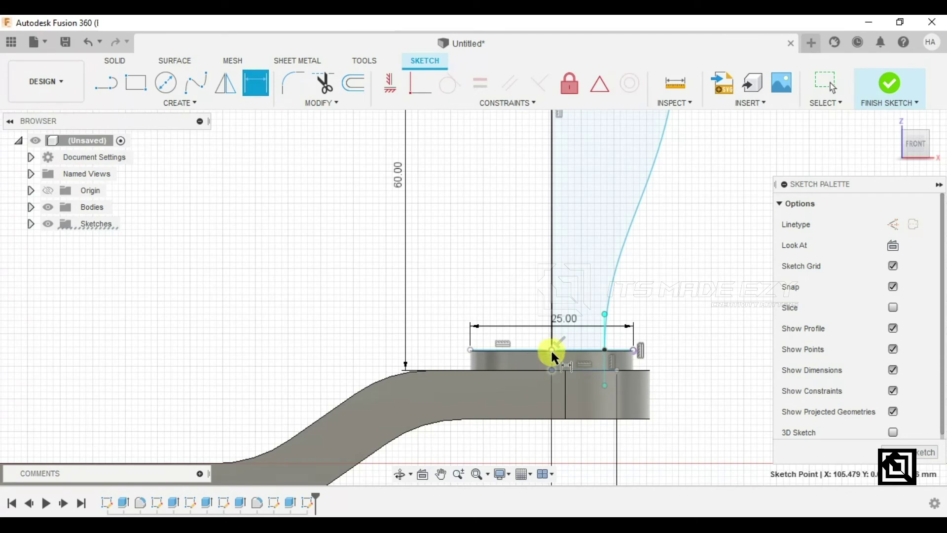
scroll(538, 349, "up", 2)
left_click(496, 349)
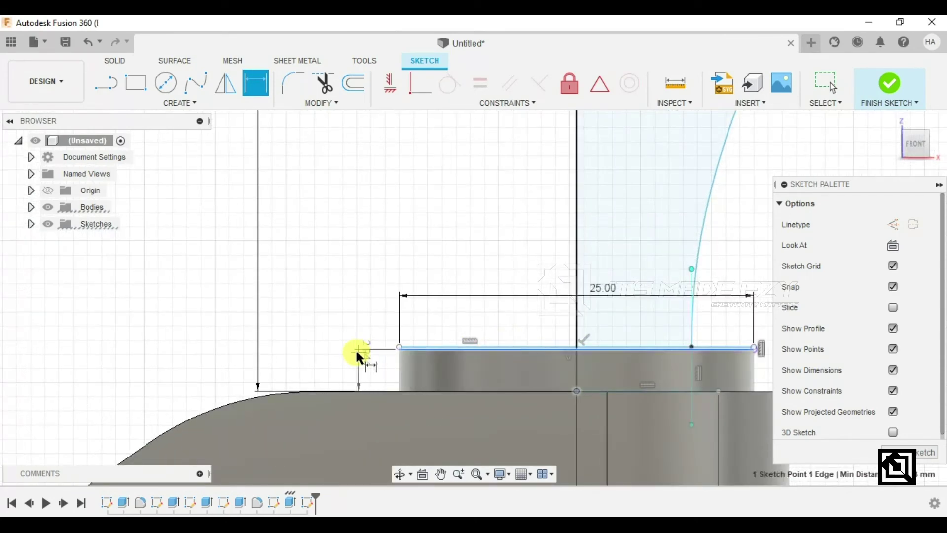
left_click(356, 354)
key("Return")
key("Escape")
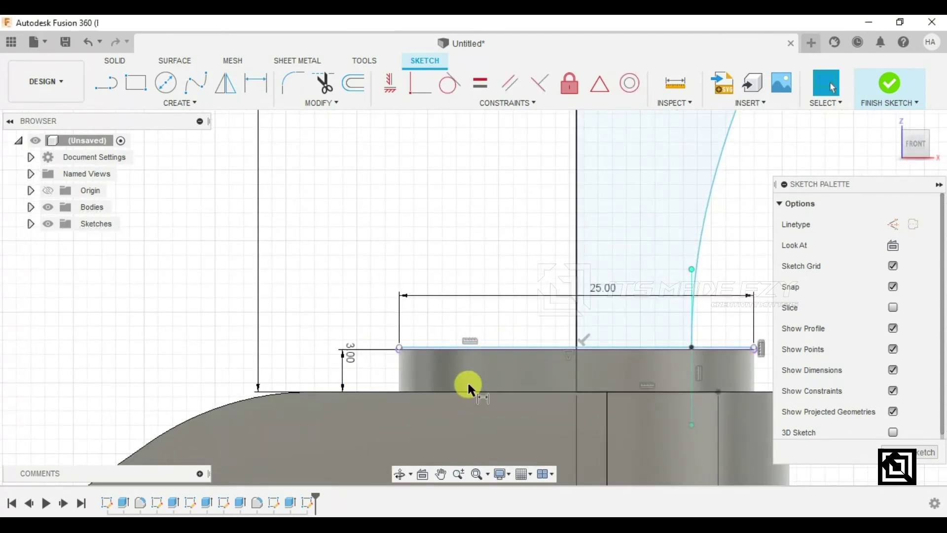
key("d")
scroll(728, 375, "down", 2)
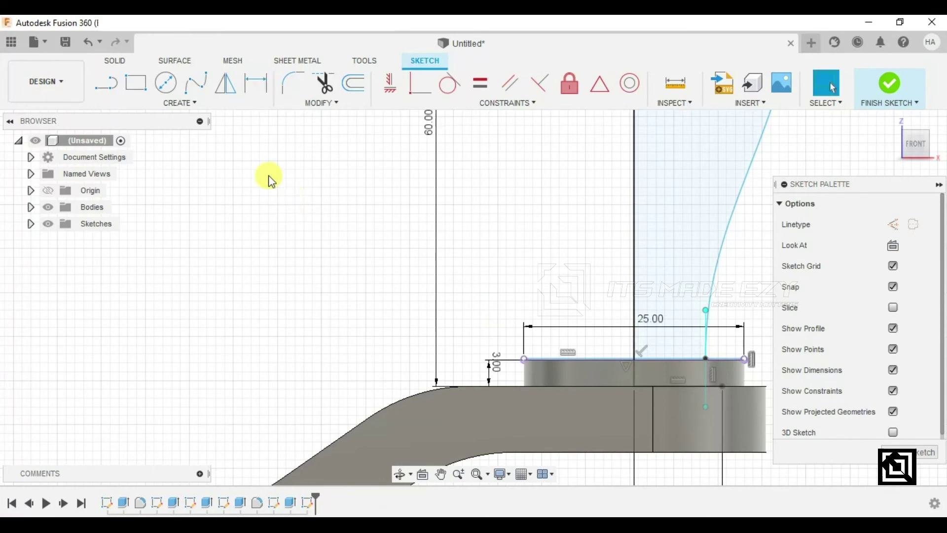
Draw a vertical line about 3 mm long from the spline's lower endpoint down to the lever's top face.
left_click(99, 87)
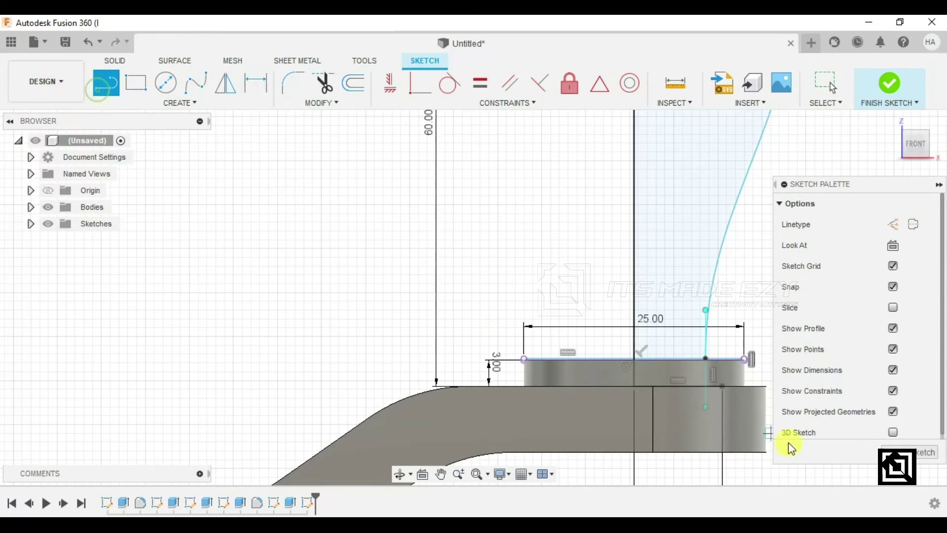
left_click(706, 359)
scroll(706, 382, "up", 5)
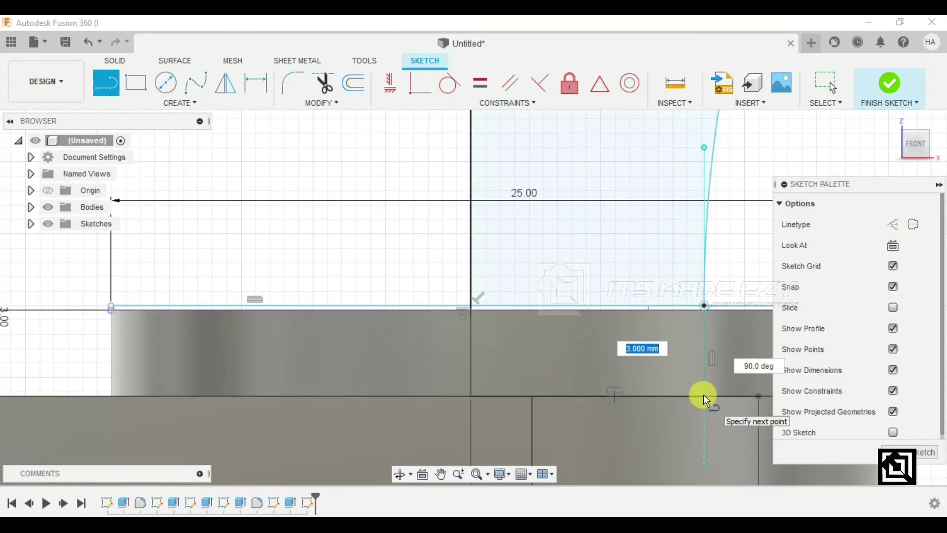
scroll(703, 395, "up", 1)
key("Return")
right_click(706, 431)
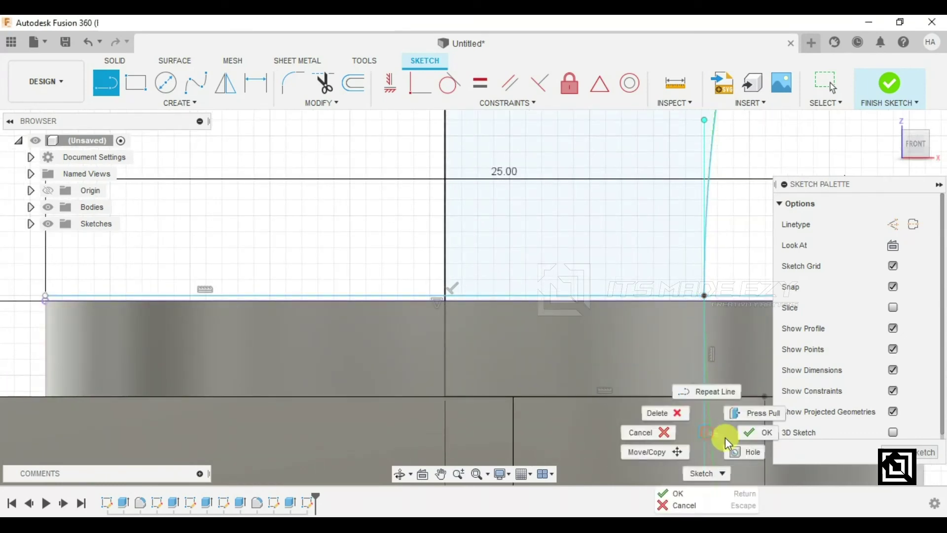
left_click(749, 433)
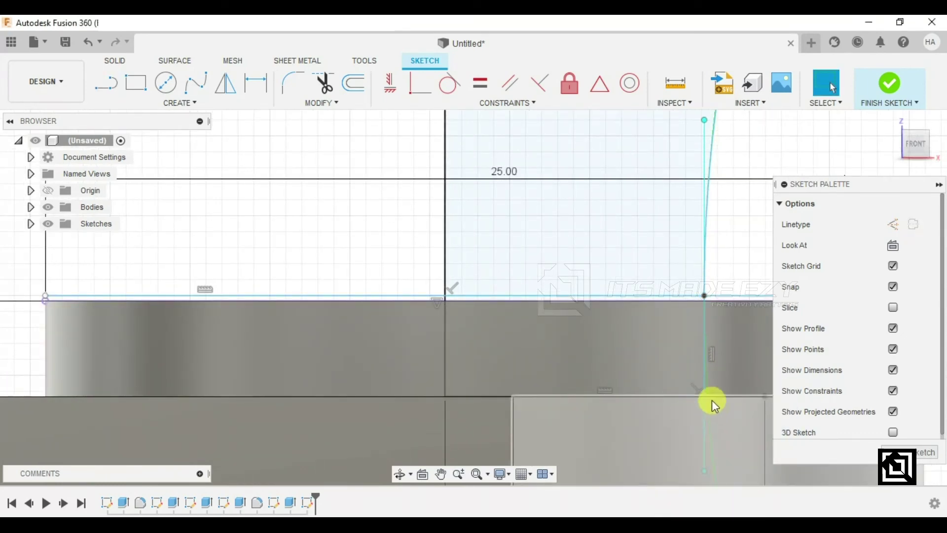
Trim the base line beyond the short vertical line and the excess parts of the 25 mm line above the ring.
left_click(324, 84)
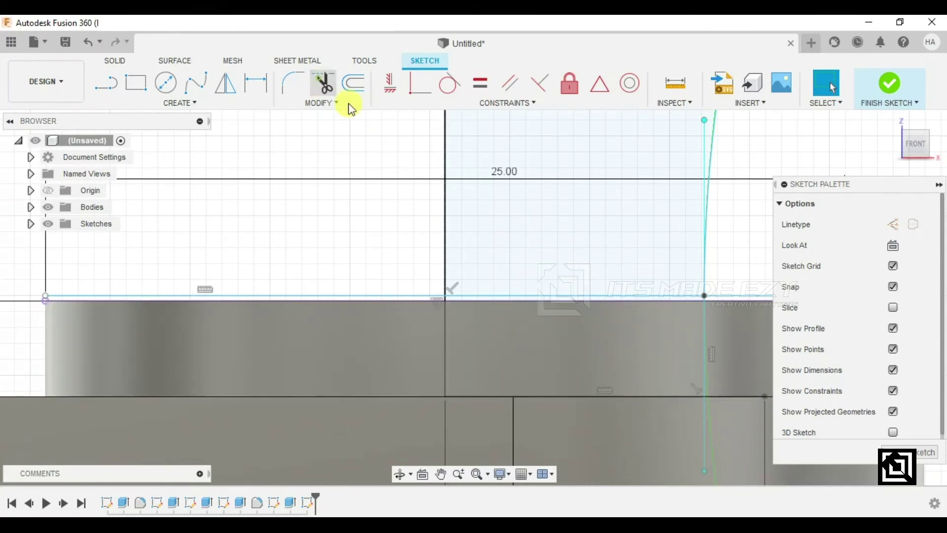
left_click(751, 378)
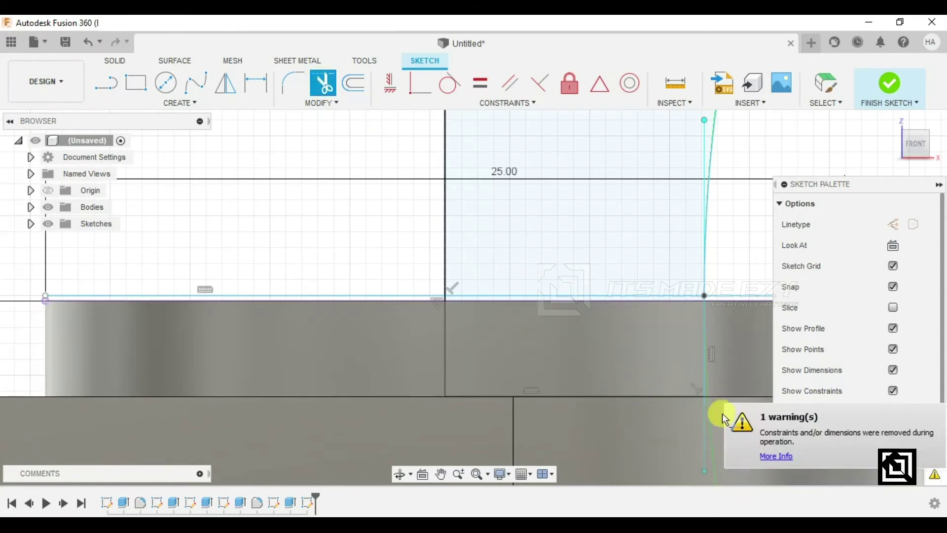
scroll(552, 399, "down", 3)
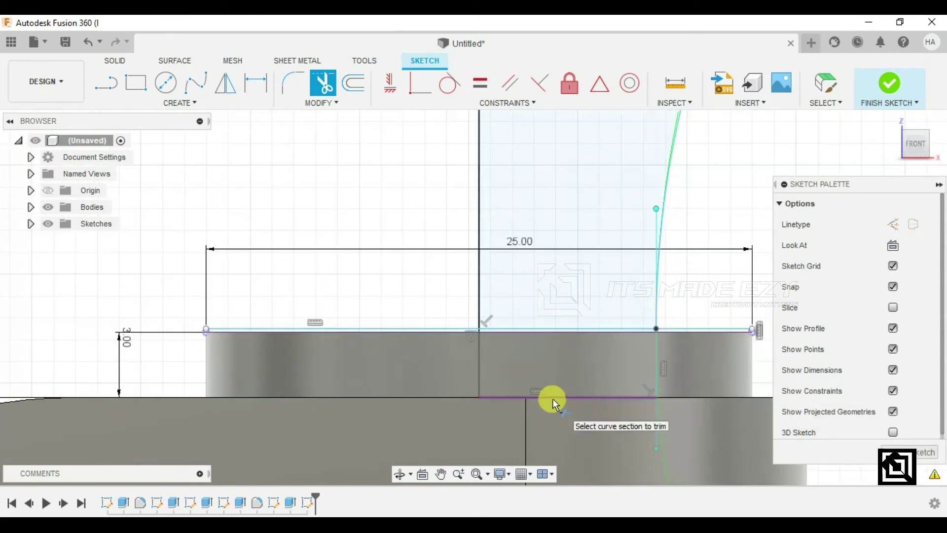
left_click(694, 330)
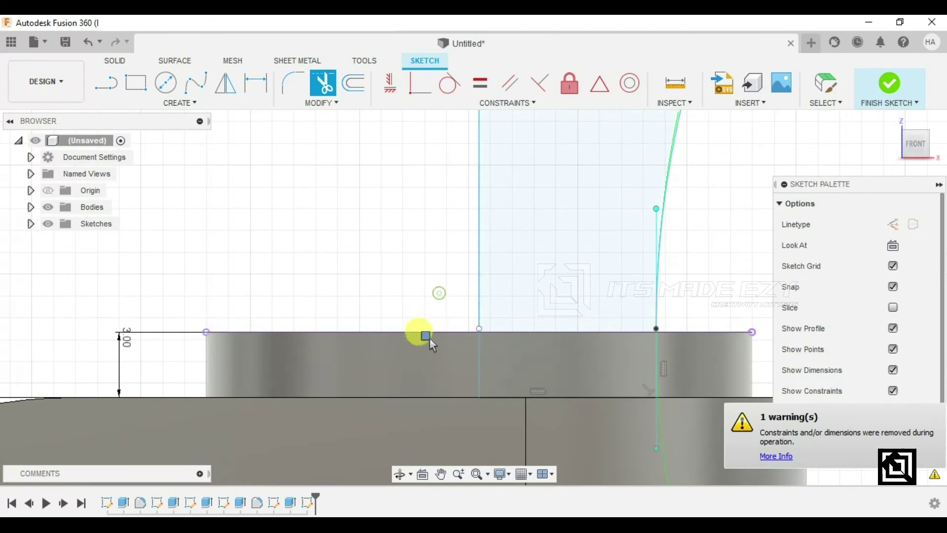
scroll(425, 345, "down", 8)
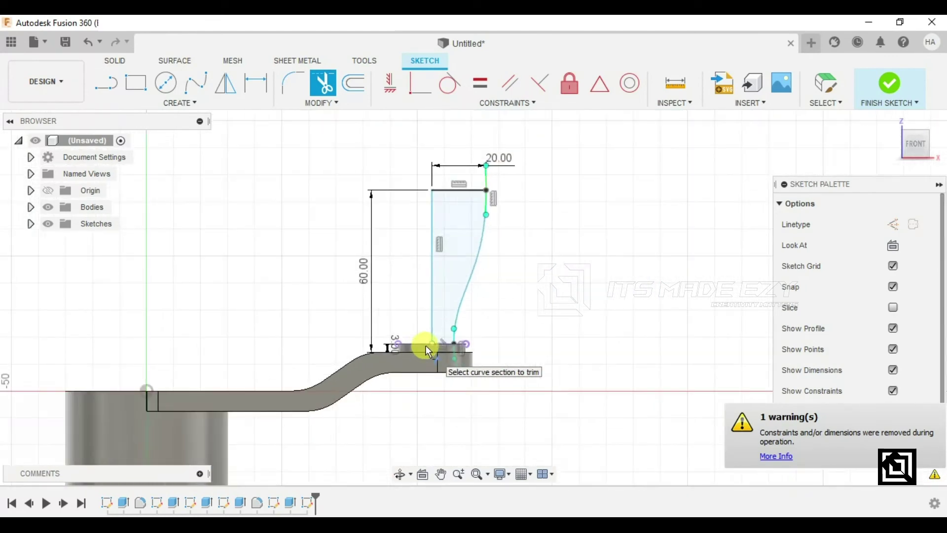
key("Escape")
Examine the two handle profile regions and how the spline's lower end sits relative to the ring's inner edge.
scroll(448, 386, "up", 6)
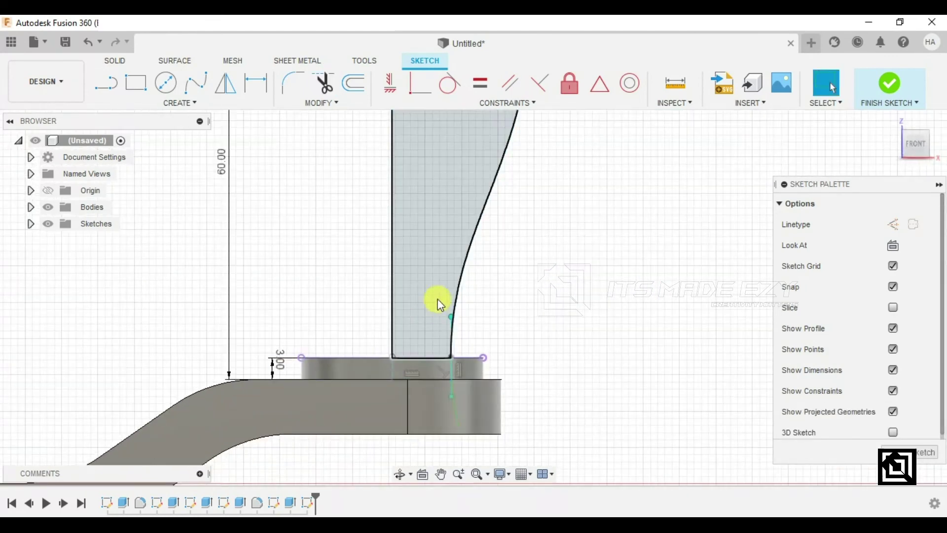
left_click(441, 303)
middle_click_drag(511, 324, 495, 345, "shift")
left_click(404, 437, "ctrl")
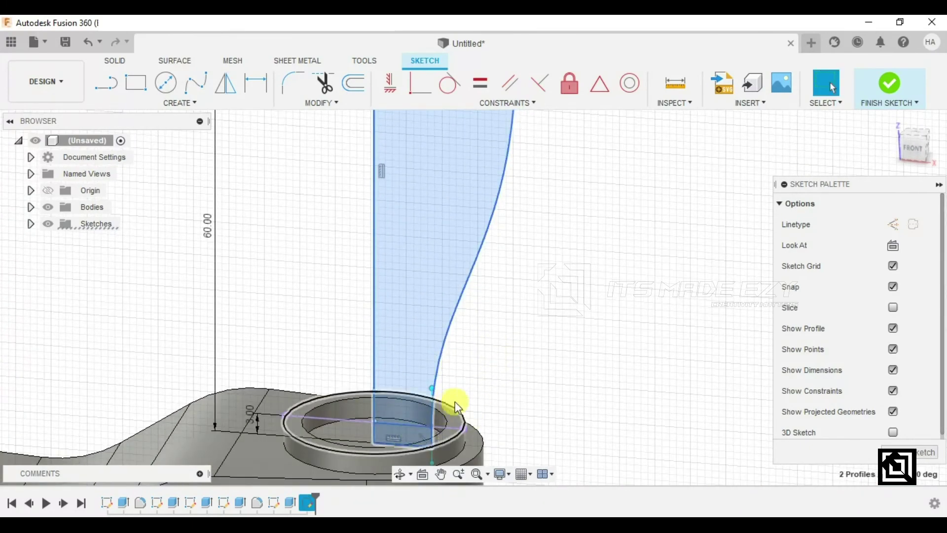
scroll(399, 436, "up", 5)
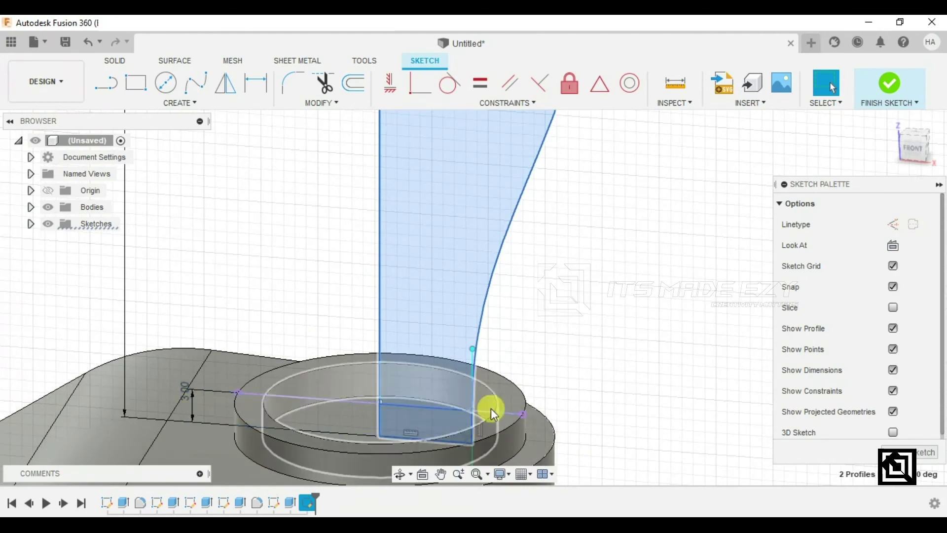
scroll(497, 413, "up", 5)
scroll(467, 412, "down", 5)
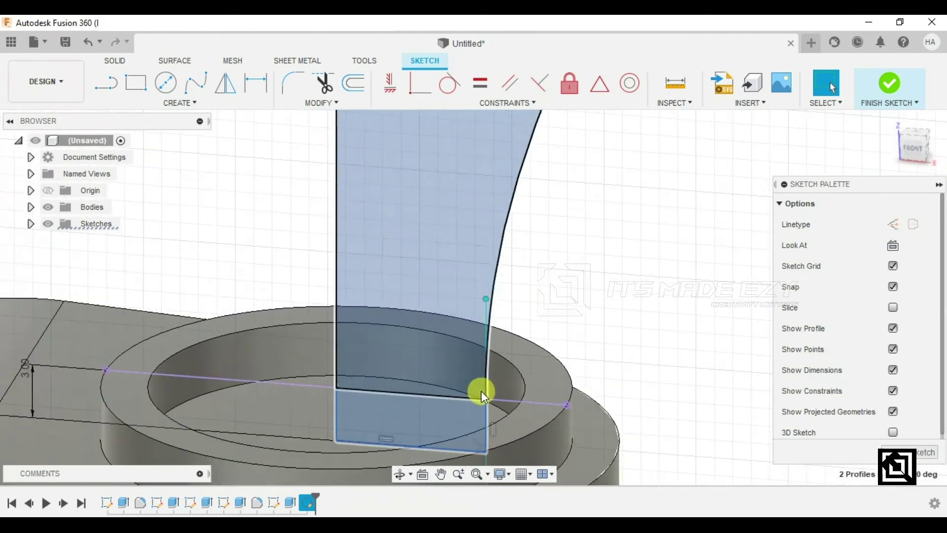
left_click(526, 388)
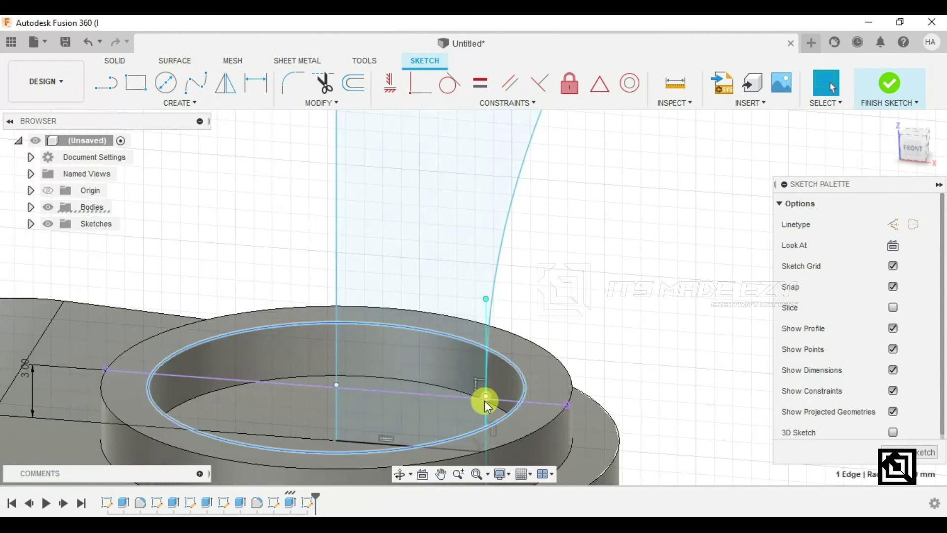
scroll(485, 387, "down", 6)
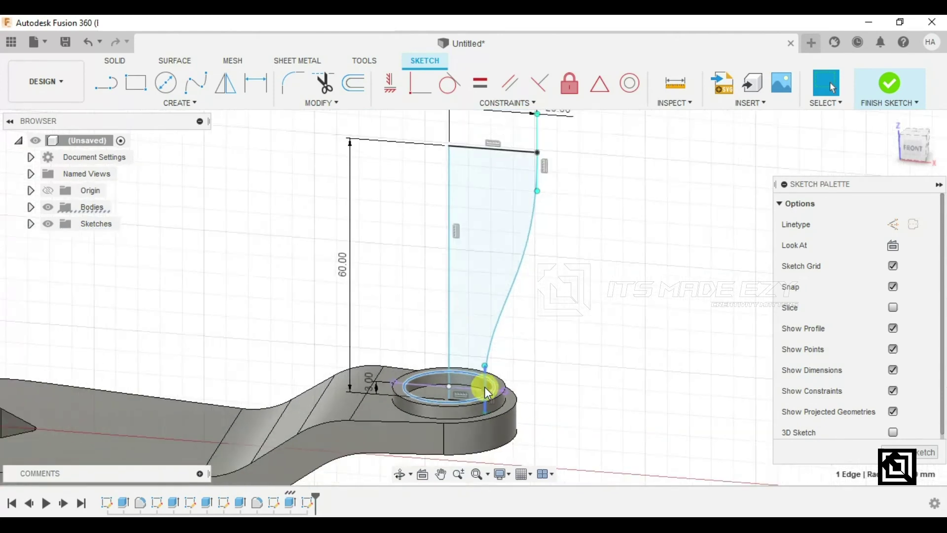
scroll(485, 387, "down", 1)
mouse_move(577, 334)
middle_mouse_down("shift")
mouse_move(598, 306)
mouse_move(602, 317)
mouse_move(582, 345)
middle_mouse_up("shift")
scroll(494, 348, "up", 10)
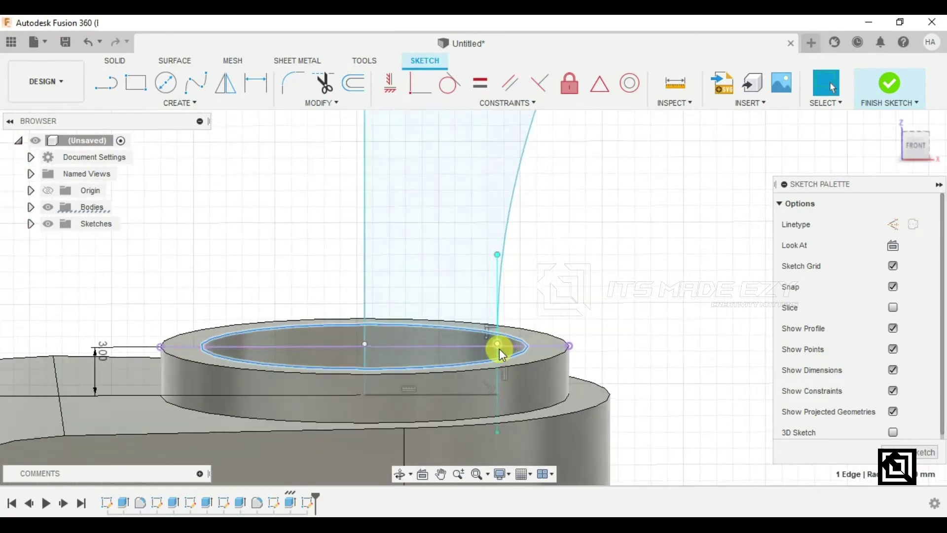
Move the spline's lower endpoint outward to the ring's inner edge and try to make it coincident with that edge.
left_click_drag(499, 342, 537, 343)
scroll(537, 343, "up", 3)
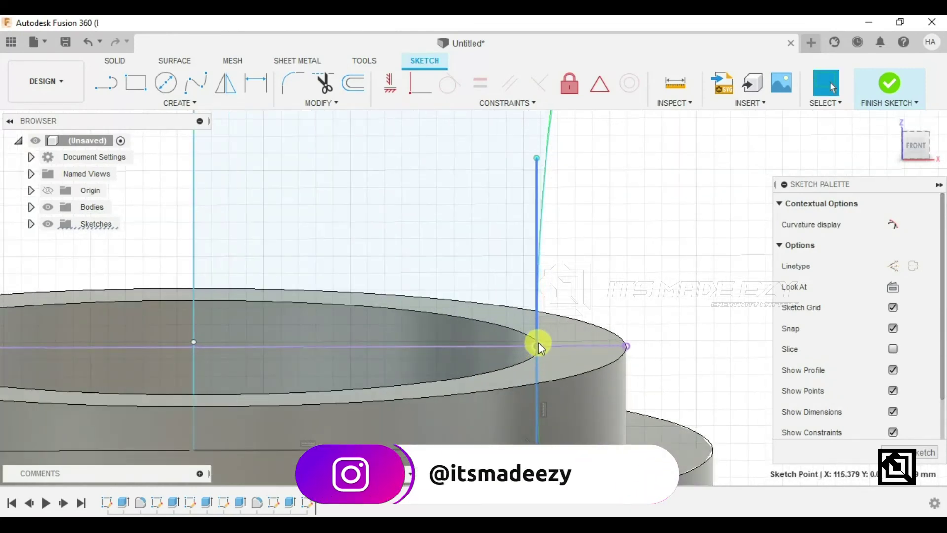
left_click(528, 353, "ctrl")
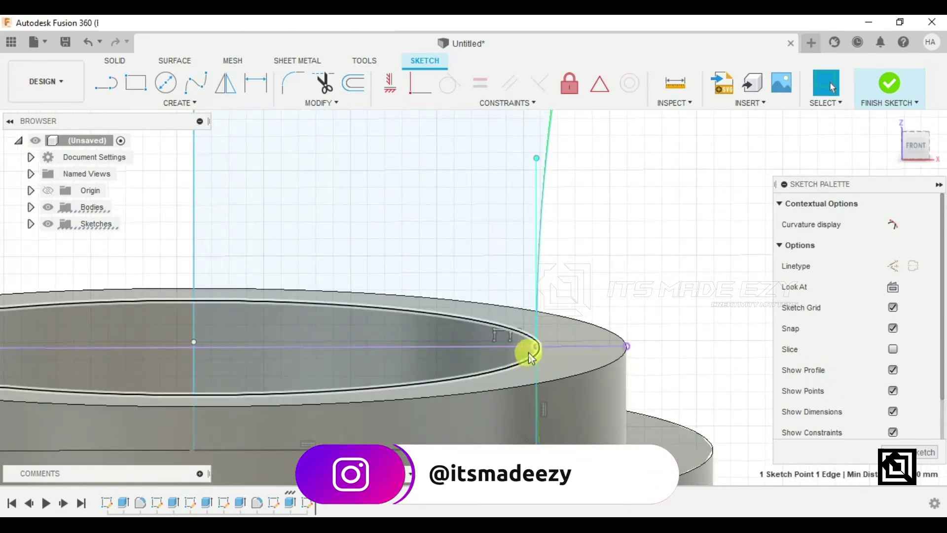
left_click(418, 88)
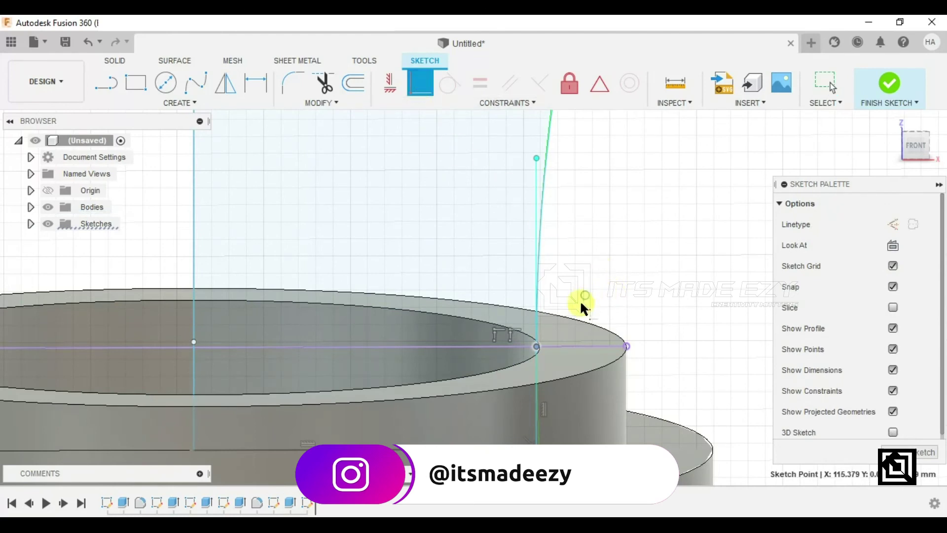
left_click(536, 346)
scroll(529, 342, "up", 2)
scroll(532, 349, "up", 2)
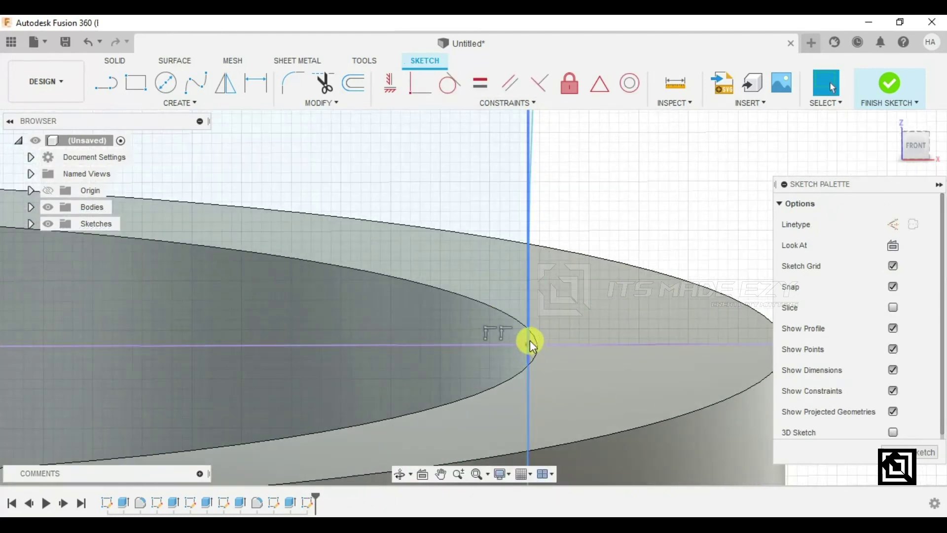
Dimension the spline's lower endpoint 10 mm horizontally from the lower end of the handle's centre line.
left_click(256, 83)
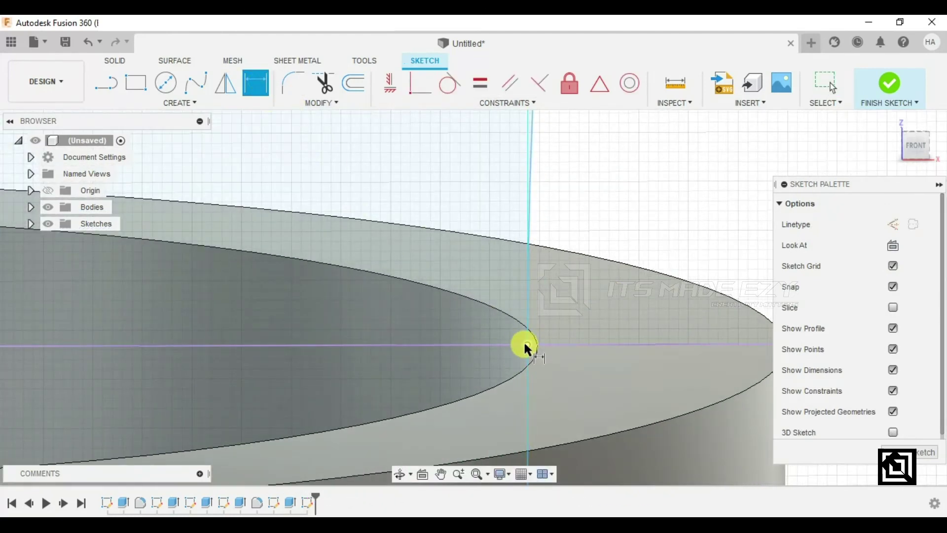
scroll(664, 344, "down", 5)
left_click(32, 339)
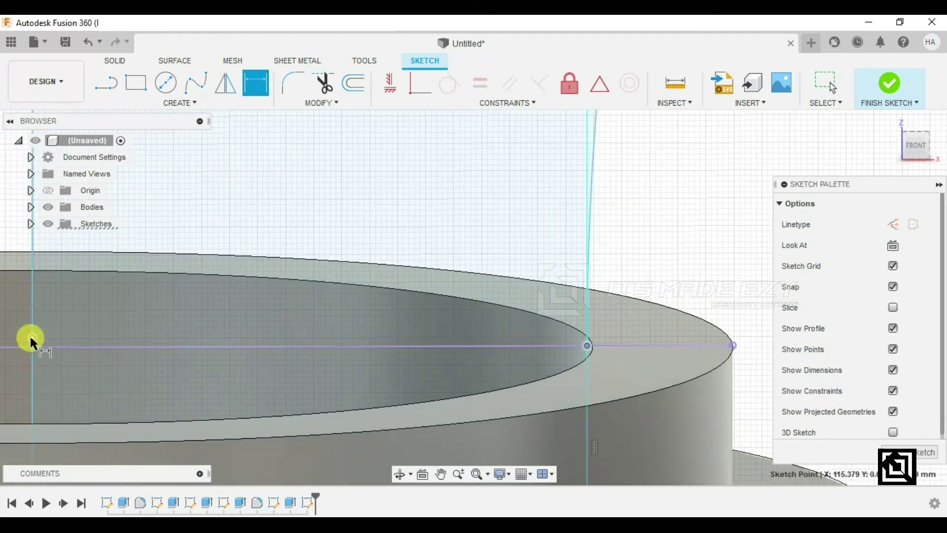
left_click(291, 385)
type("10")
key("Return")
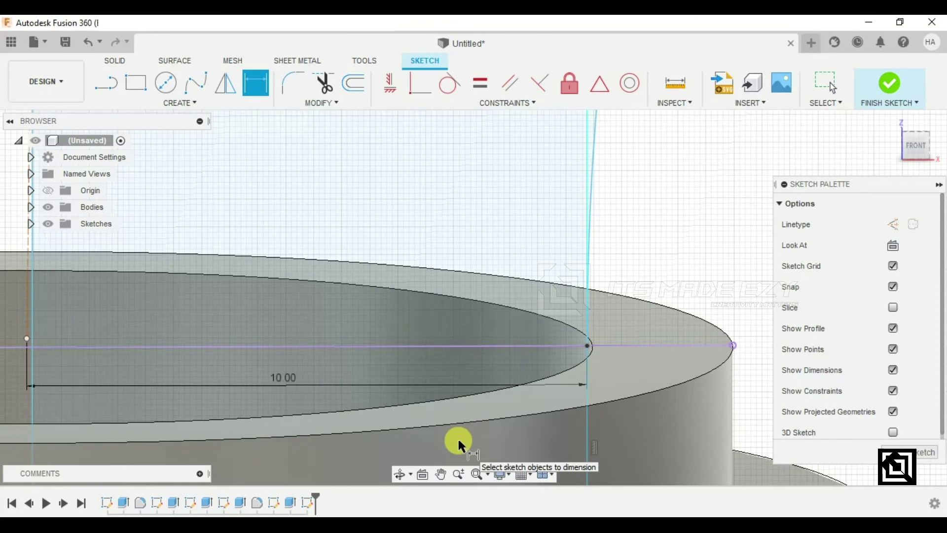
scroll(274, 330, "down", 8)
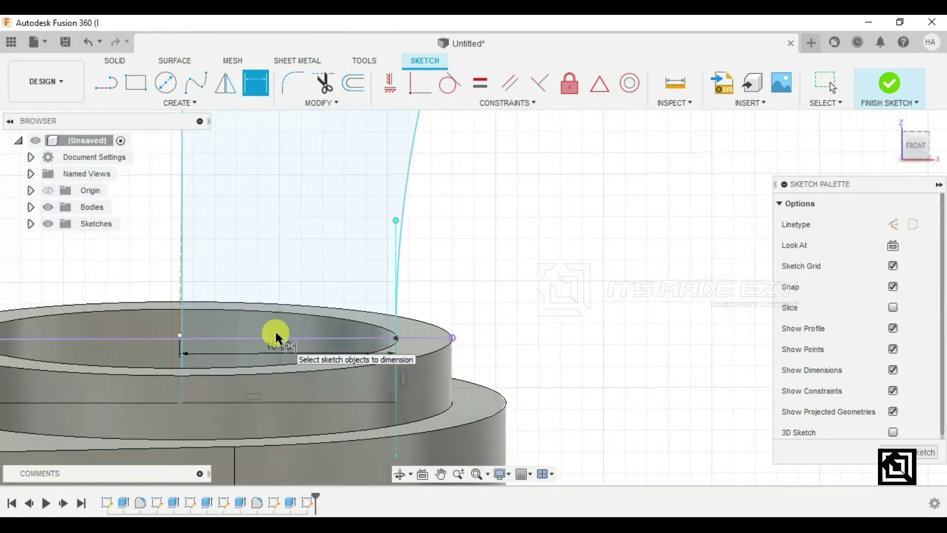
key("Escape")
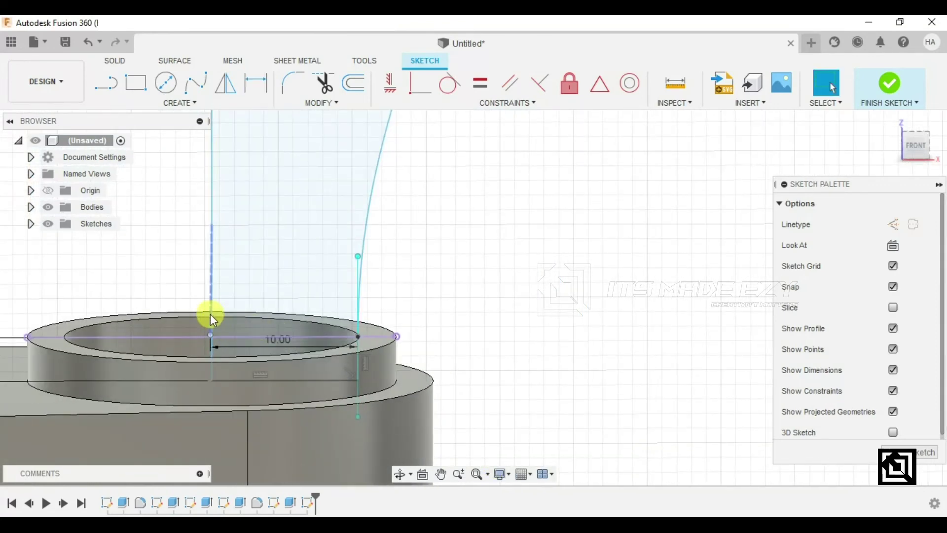
Apply a vertical constraint to the short line on the handle's centre axis just above the ring.
left_click(211, 315)
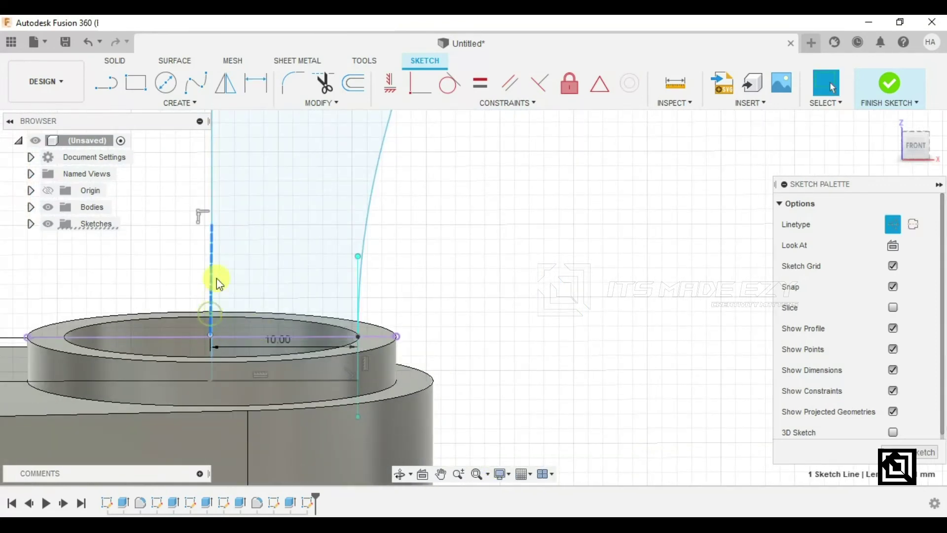
left_click(393, 85)
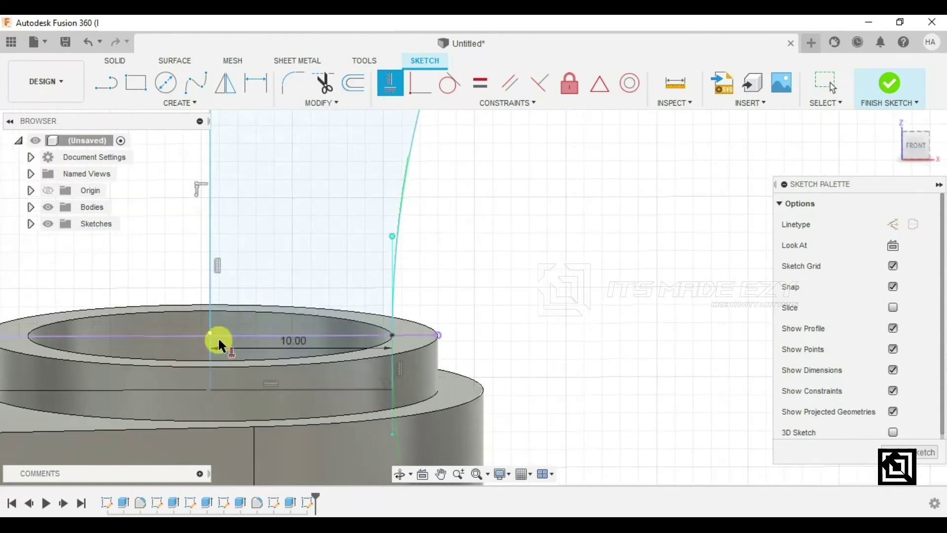
scroll(218, 339, "up", 5)
scroll(467, 369, "up", 3)
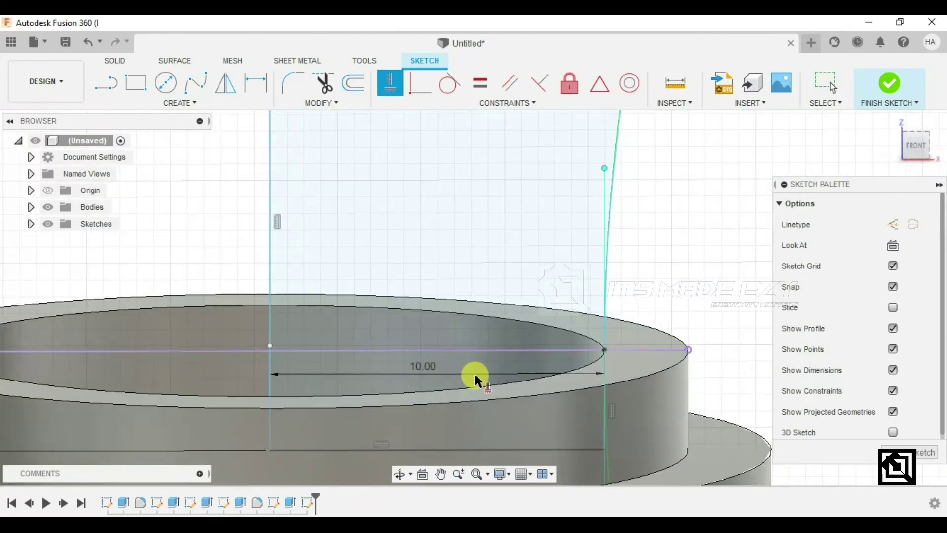
key("Escape")
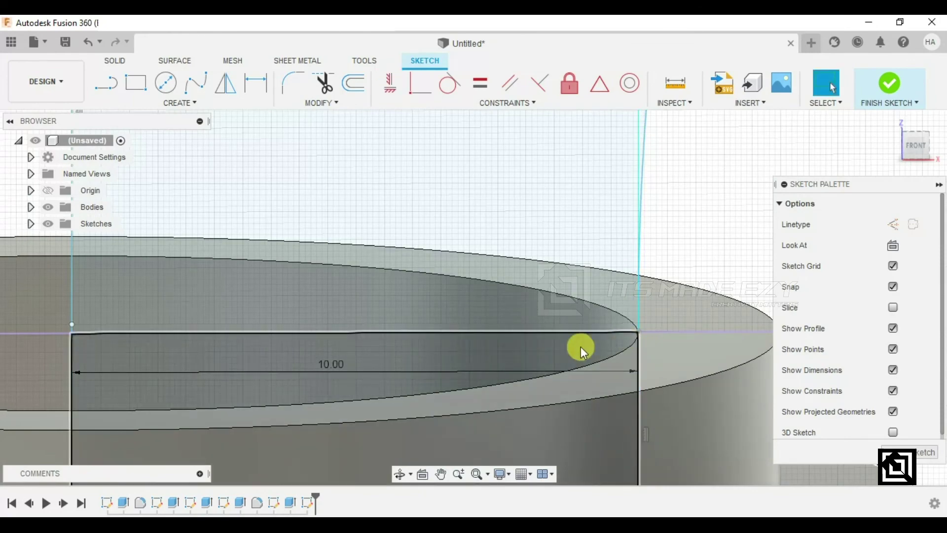
Examine the small profile region inside the ring and the whole handle profile, at an angle and from the front.
left_click(423, 362)
middle_click_drag(469, 360, 536, 385, "shift")
scroll(537, 387, "down", 3)
scroll(499, 318, "down", 5)
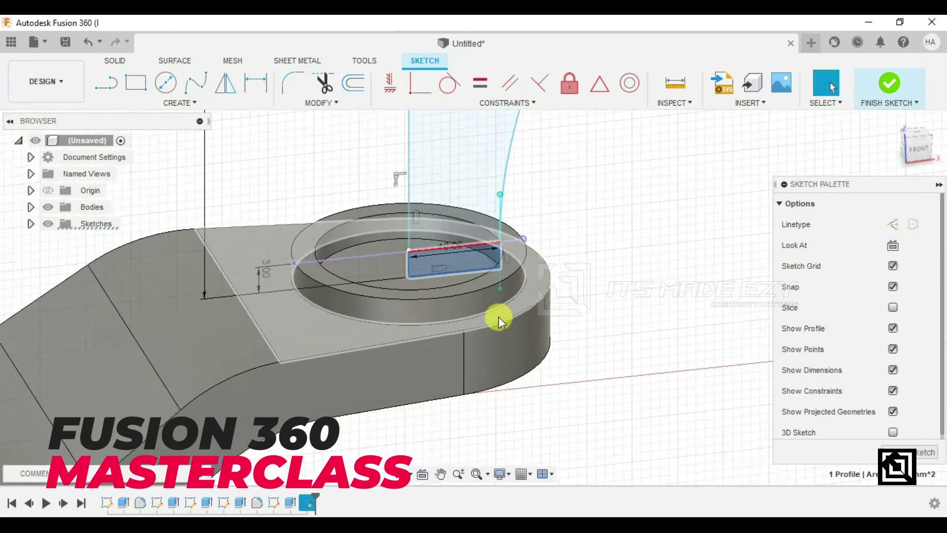
scroll(499, 317, "down", 2)
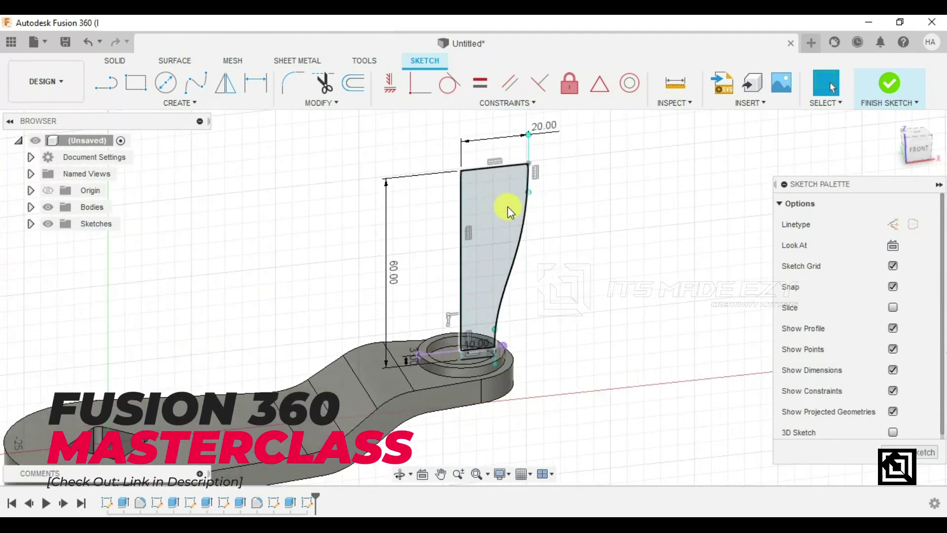
mouse_move(490, 195)
middle_mouse_down("shift")
mouse_move(469, 153)
mouse_move(457, 186)
mouse_move(481, 207)
middle_mouse_up("shift")
left_click(916, 143)
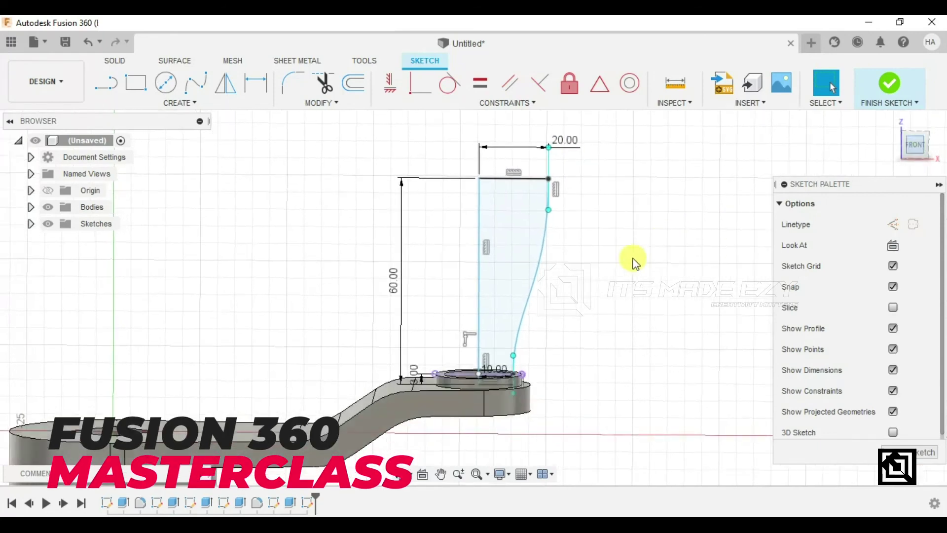
scroll(489, 356, "down", 3)
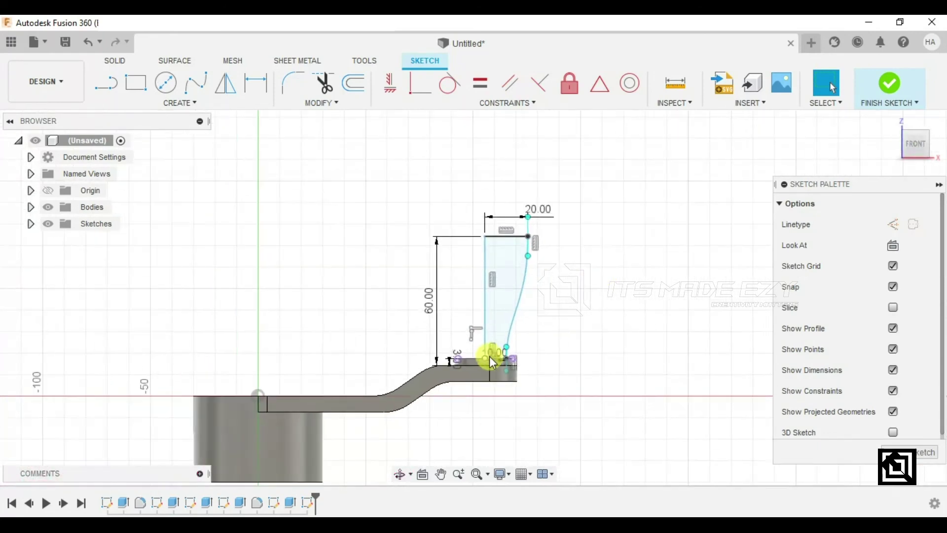
scroll(543, 192, "up", 2)
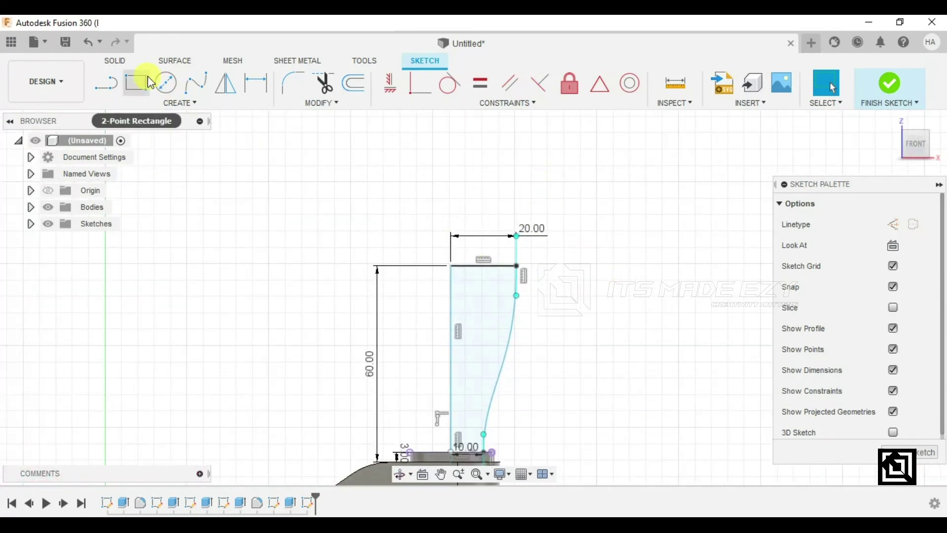
Draw a circle centred on the upper end of the handle's centre line and passing through the spline's upper endpoint.
left_click(166, 83)
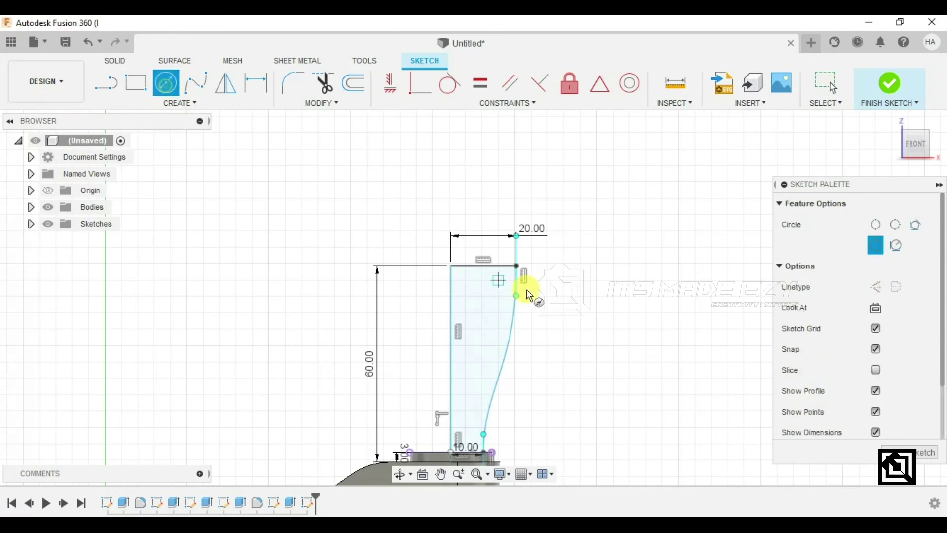
left_click(451, 266)
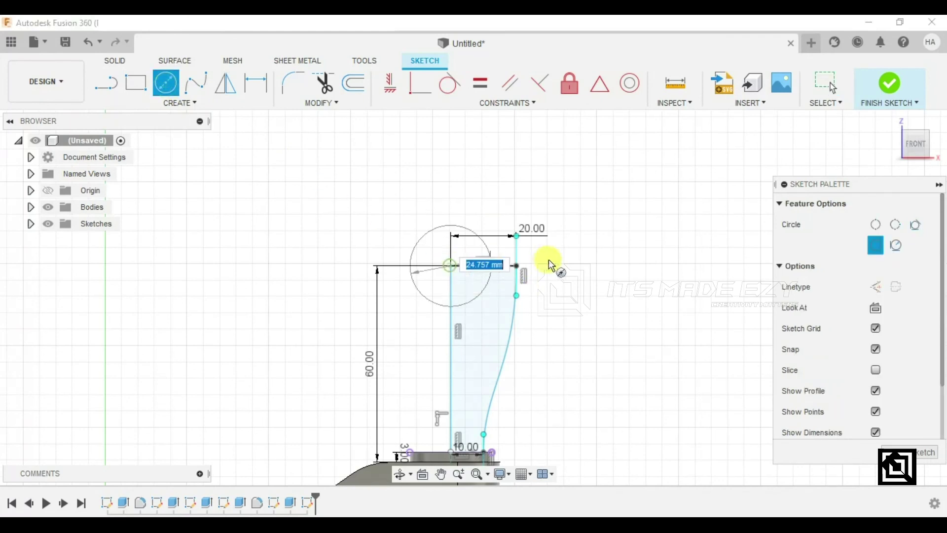
left_click(516, 266)
right_click(564, 200)
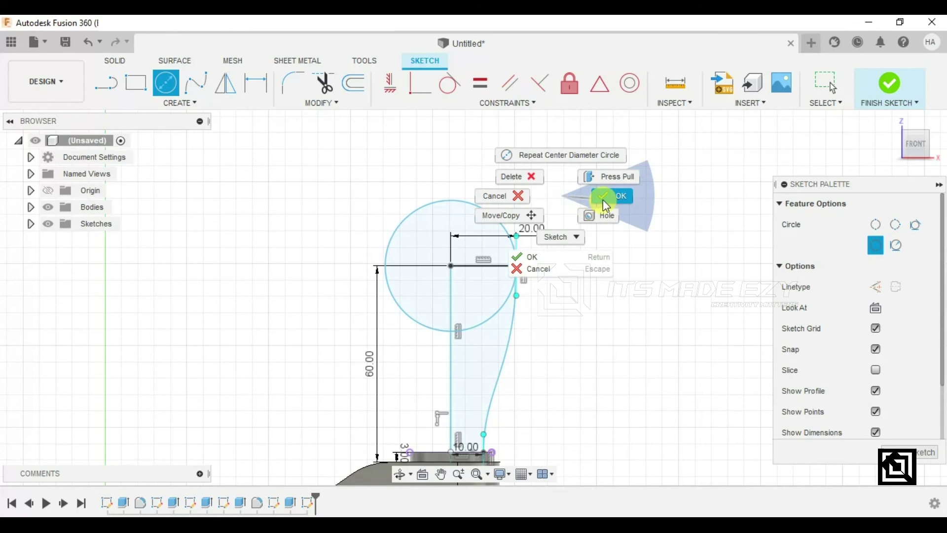
left_click(603, 199)
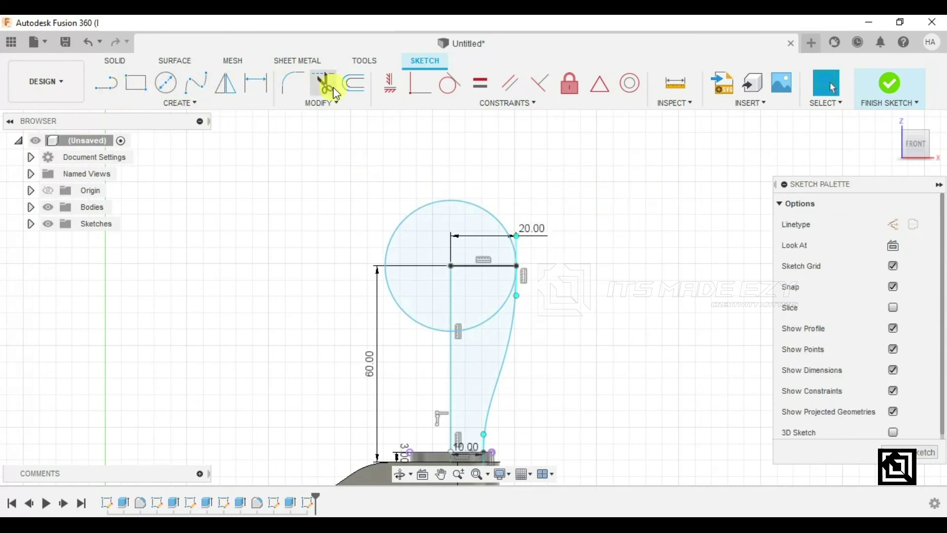
Draw a vertical line from the circle's centre up past the top of the circle.
left_click(118, 84)
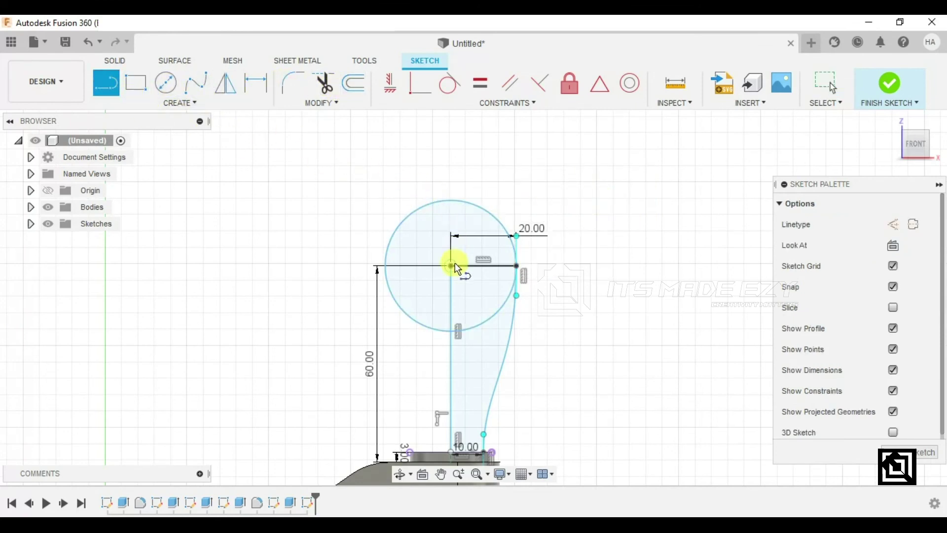
left_click(449, 246)
left_click(450, 182)
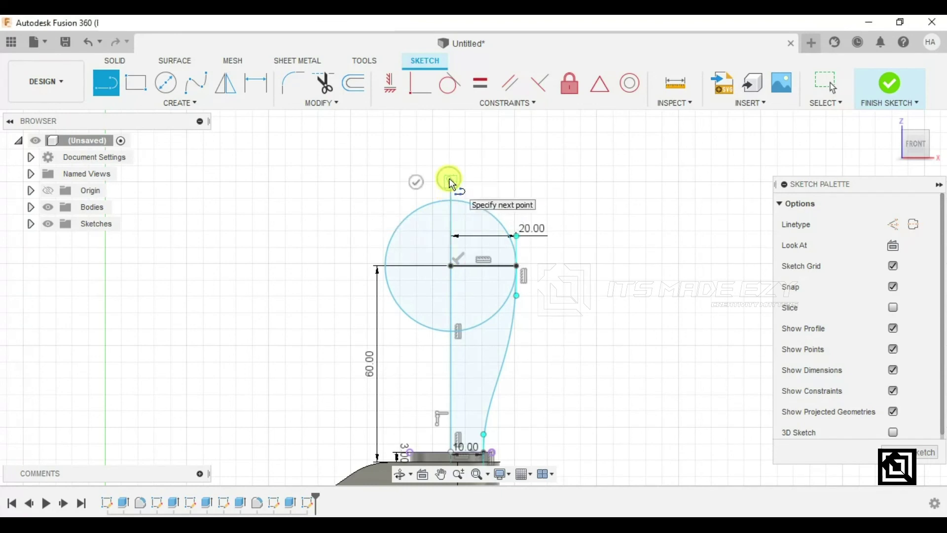
Trim the circle to its outer upper quarter, removing the protruding line and the inner horizontal line, and finish the sketch.
left_click(320, 84)
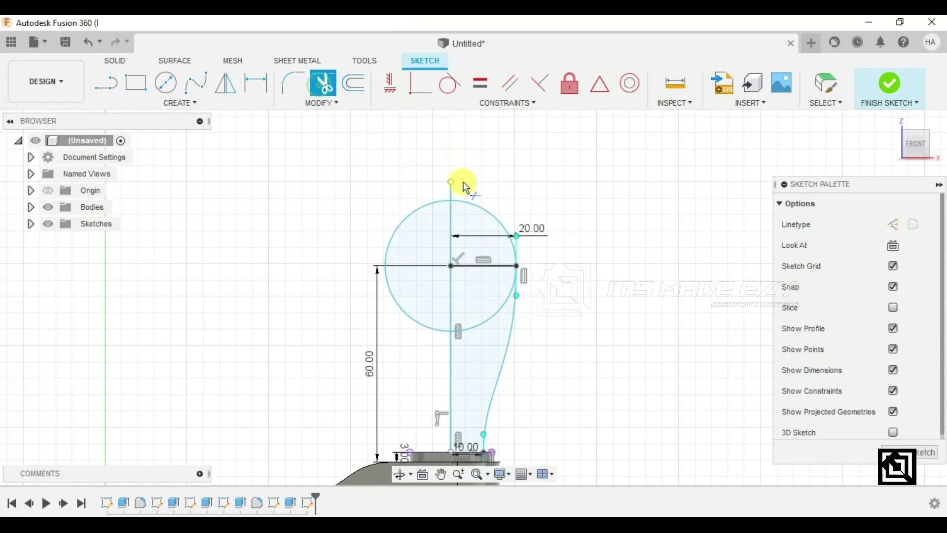
left_click(423, 210)
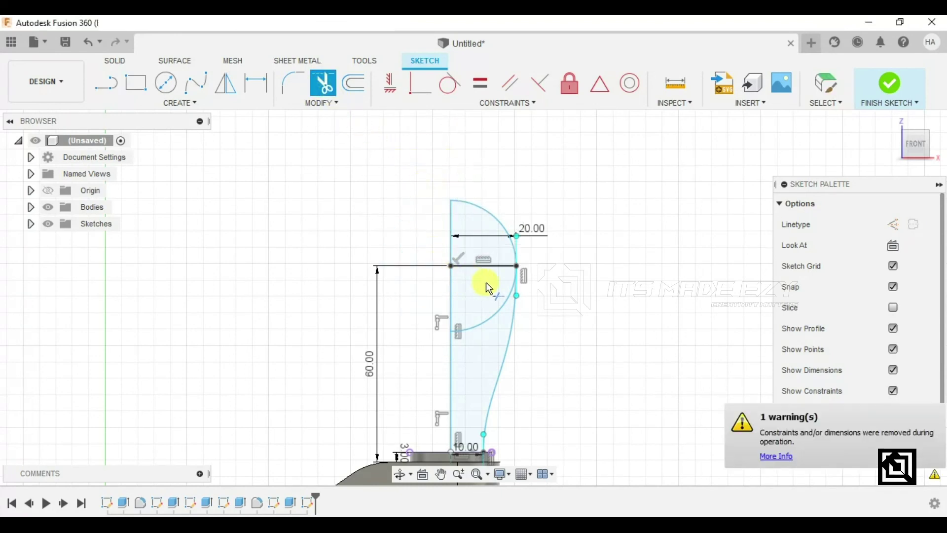
left_click(486, 303)
right_click(599, 249)
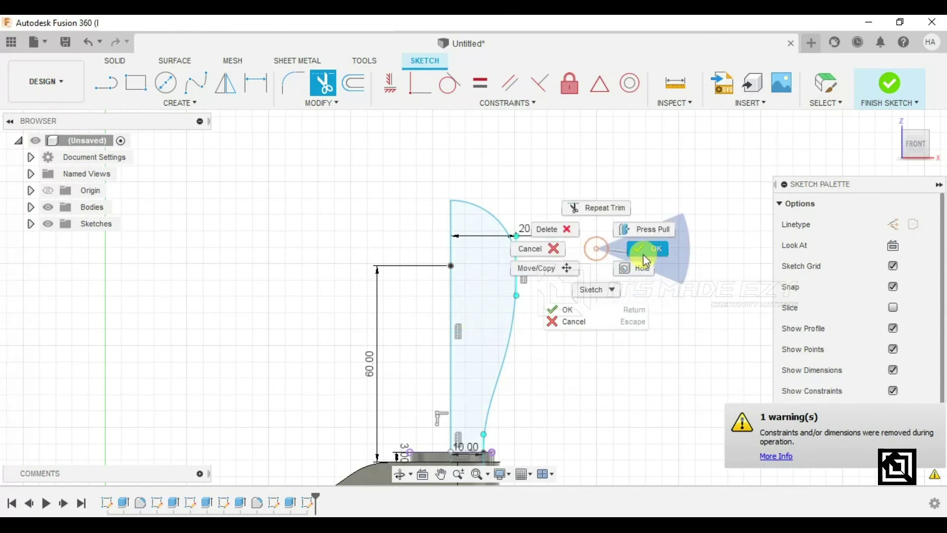
left_click(650, 245)
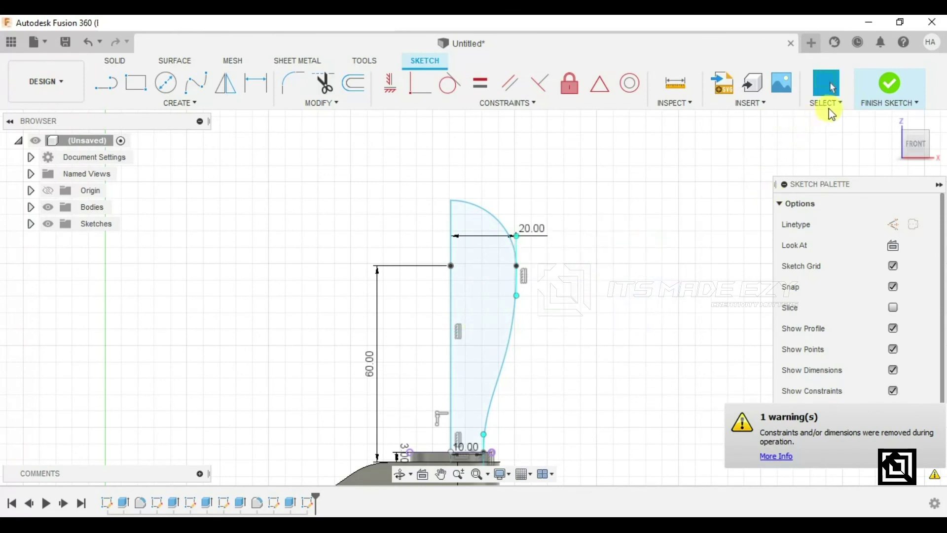
left_click(894, 85)
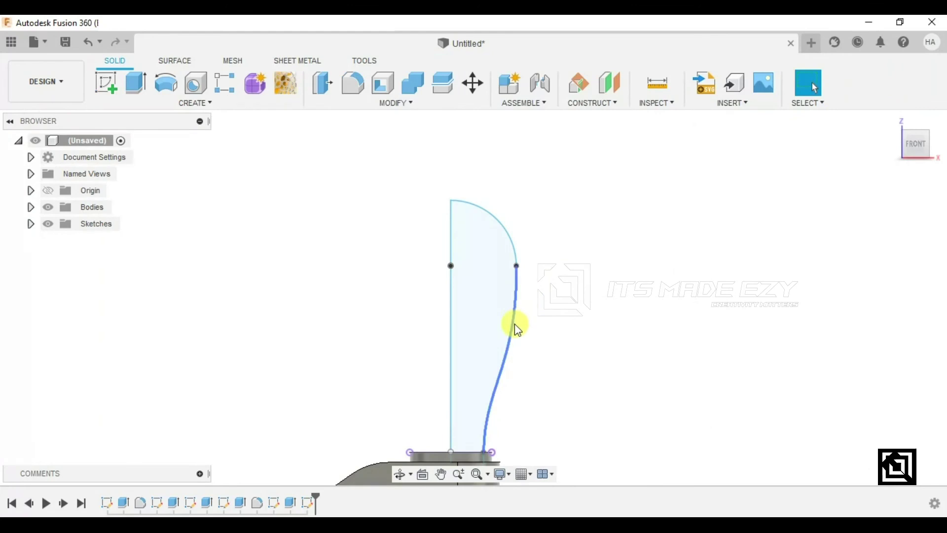
Revolve the handle profile 360 degrees around its straight vertical edge as a new body.
left_click(490, 296)
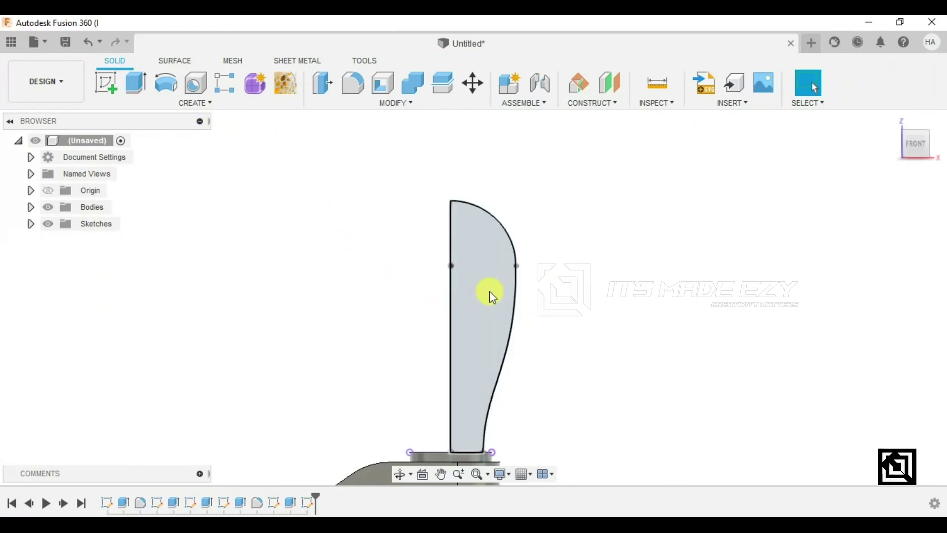
left_click(164, 82)
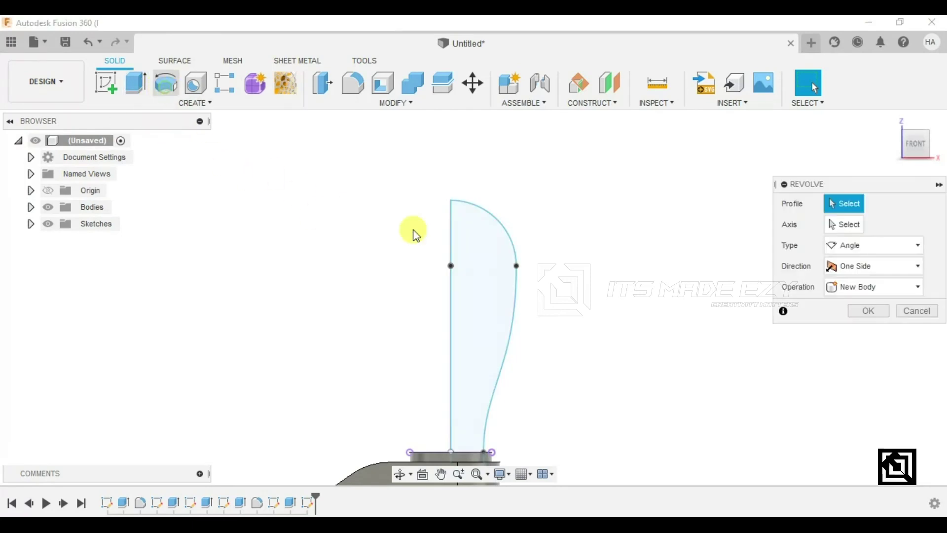
left_click(447, 294)
left_click(846, 224)
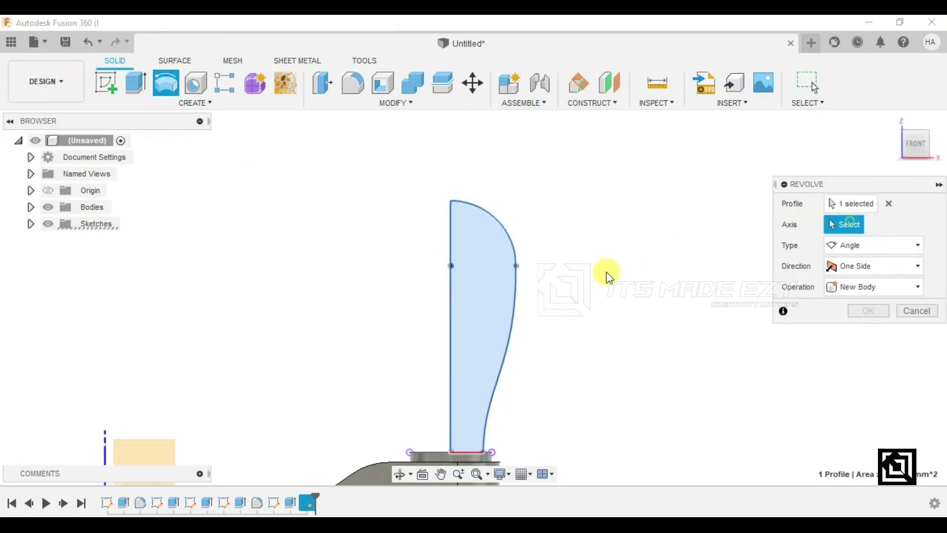
left_click(451, 296)
scroll(498, 235, "down", 2)
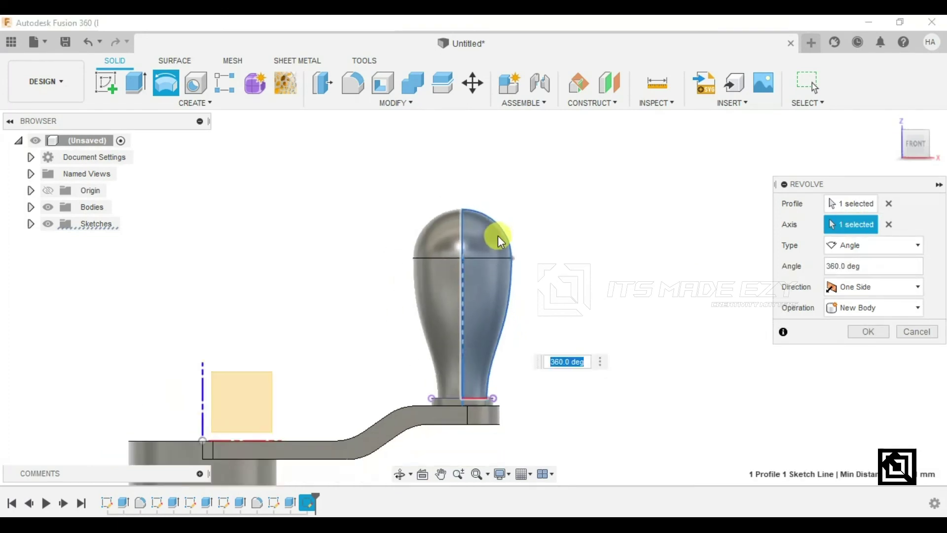
left_click(888, 313)
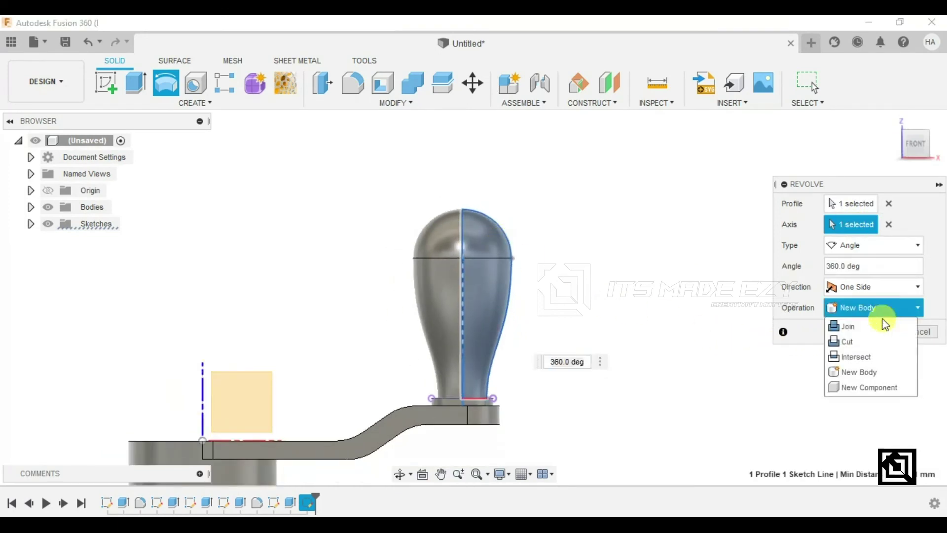
left_click(866, 368)
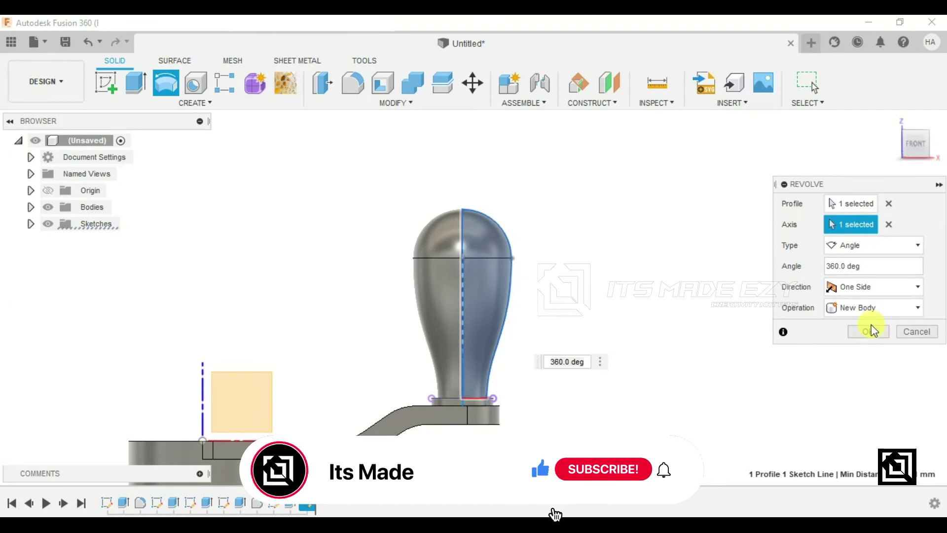
left_click(868, 331)
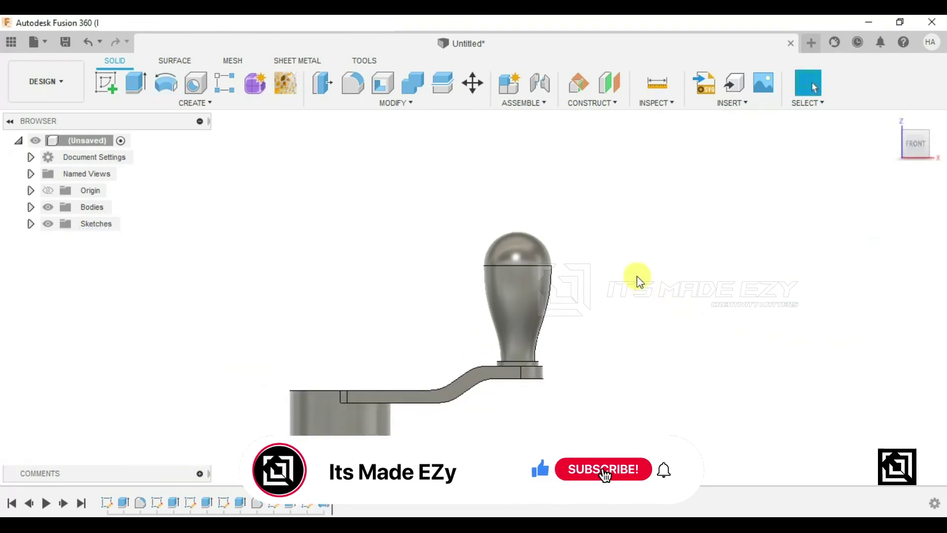
List the model's bodies and select the handle body to check that it is separate from the lever.
middle_click_drag(626, 265, 478, 315, "shift")
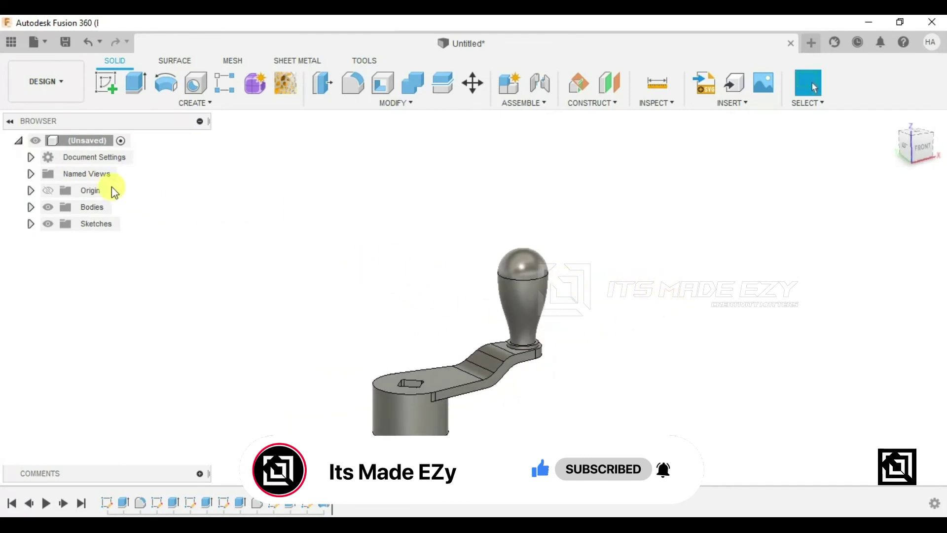
left_click(31, 207)
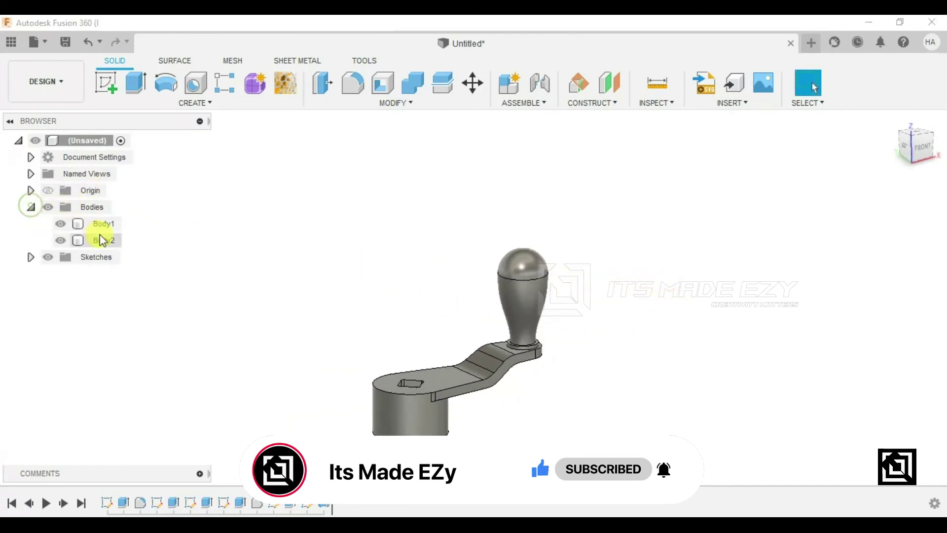
left_click(105, 240)
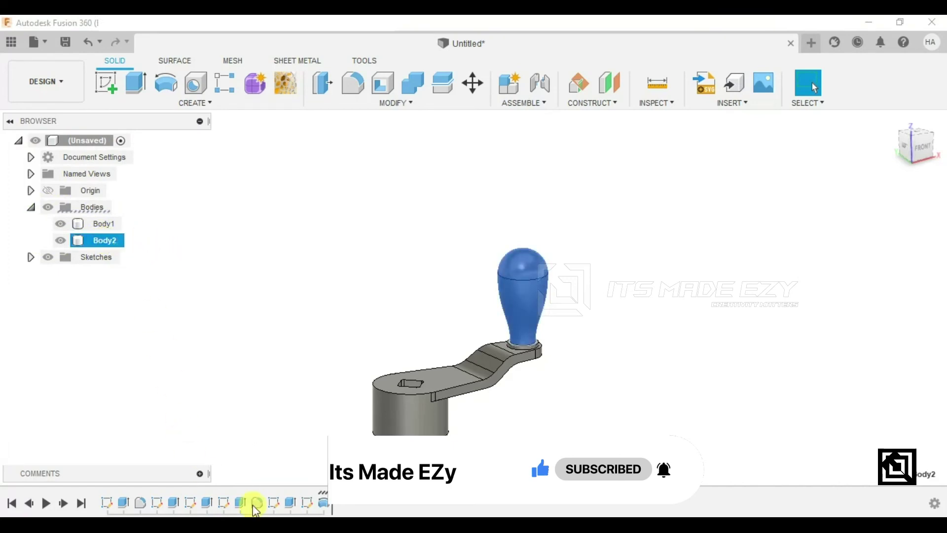
Open the appearance settings for the handle body and find the material categories in the Fusion 360 appearance library.
right_click(93, 242)
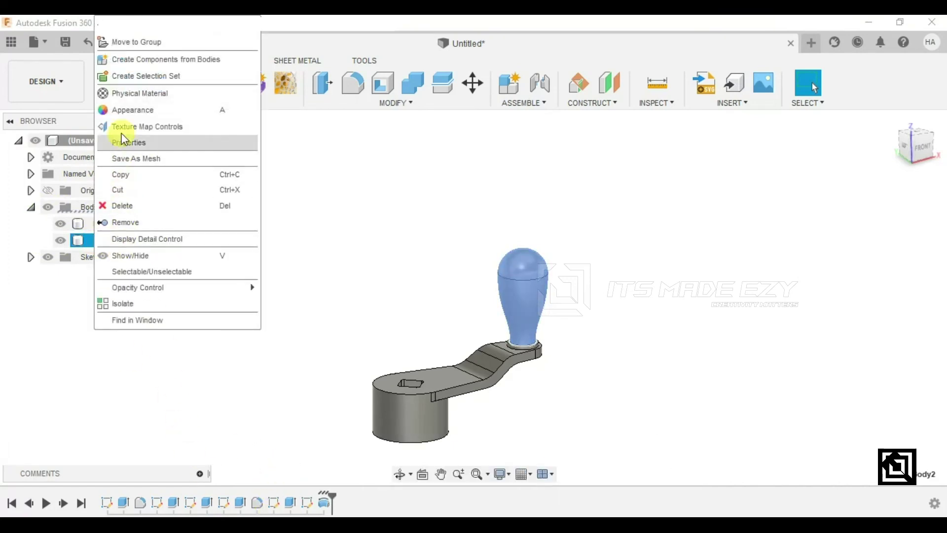
left_click(148, 110)
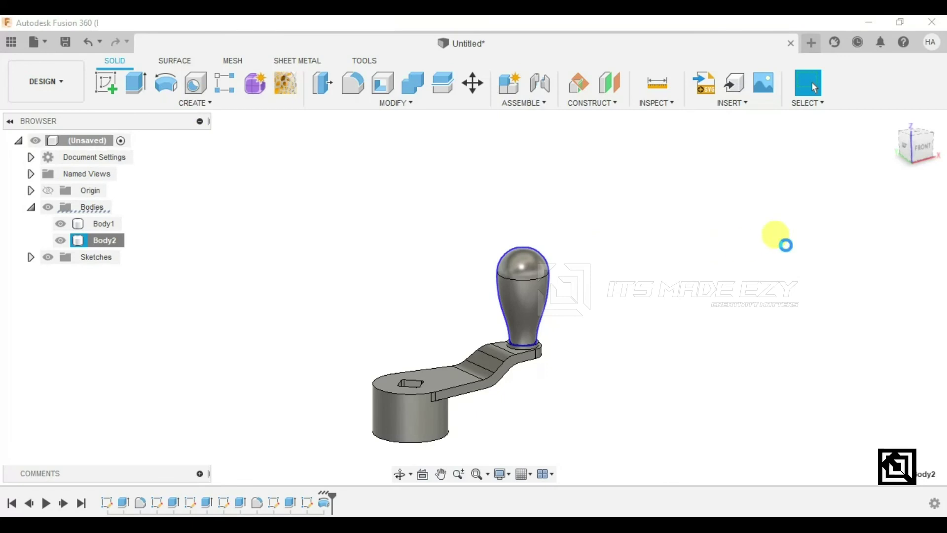
left_click(894, 119)
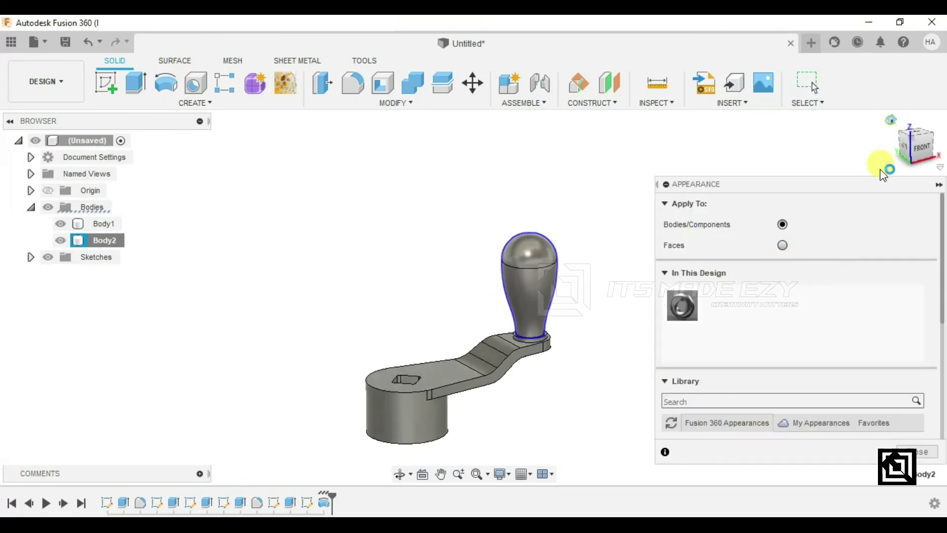
scroll(735, 375, "down", 3)
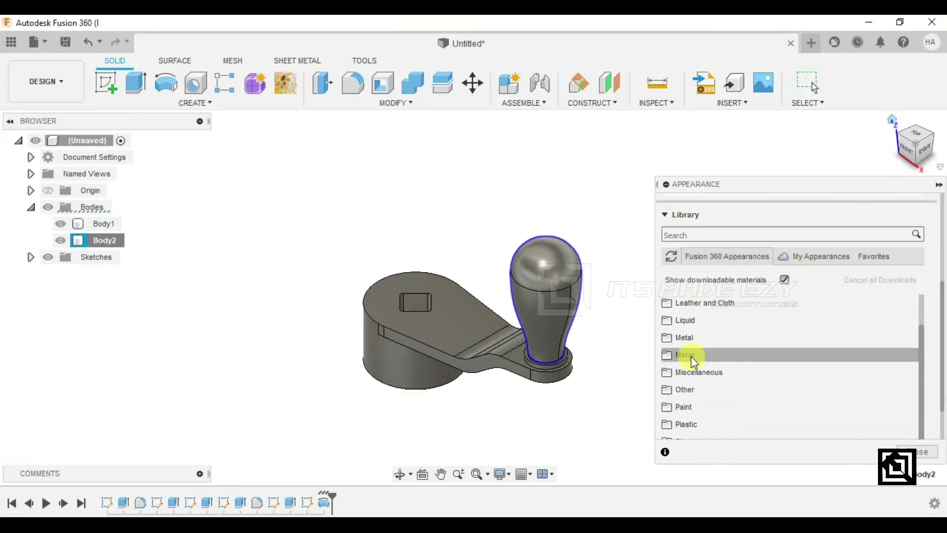
scroll(681, 360, "down", 1)
scroll(691, 353, "down", 1)
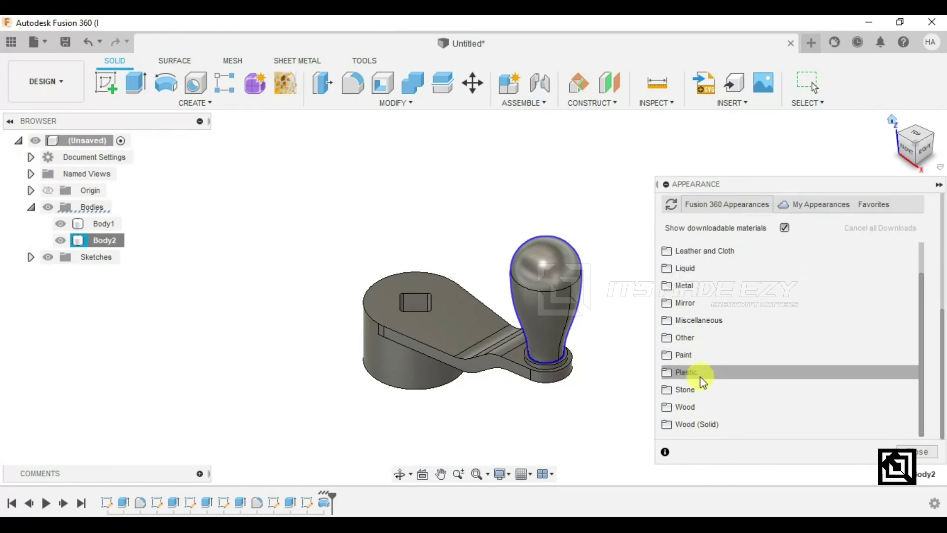
Download the Cherry - Glossy appearance from the finished woods and apply it to the handle body.
left_click(706, 407)
scroll(701, 402, "down", 3)
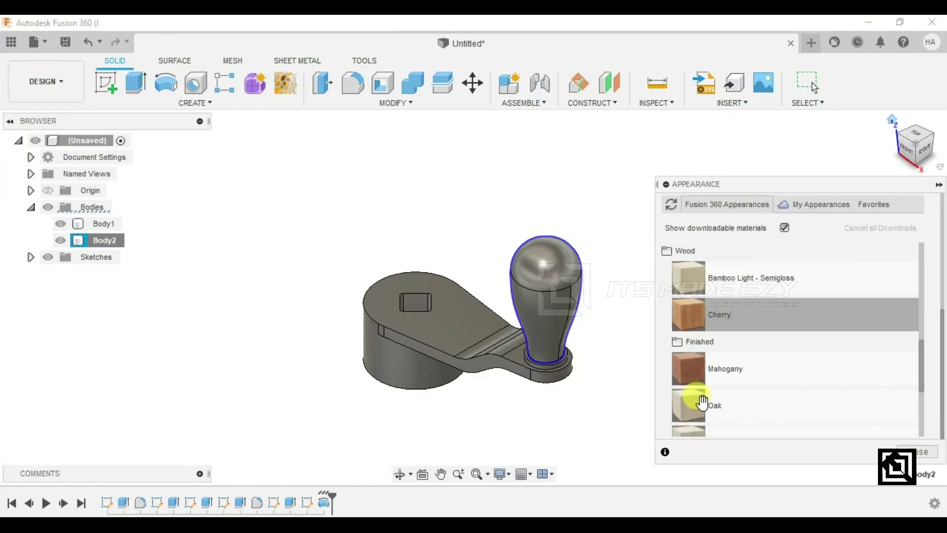
left_click(704, 341)
scroll(715, 365, "down", 2)
scroll(719, 371, "down", 3)
scroll(723, 366, "up", 6)
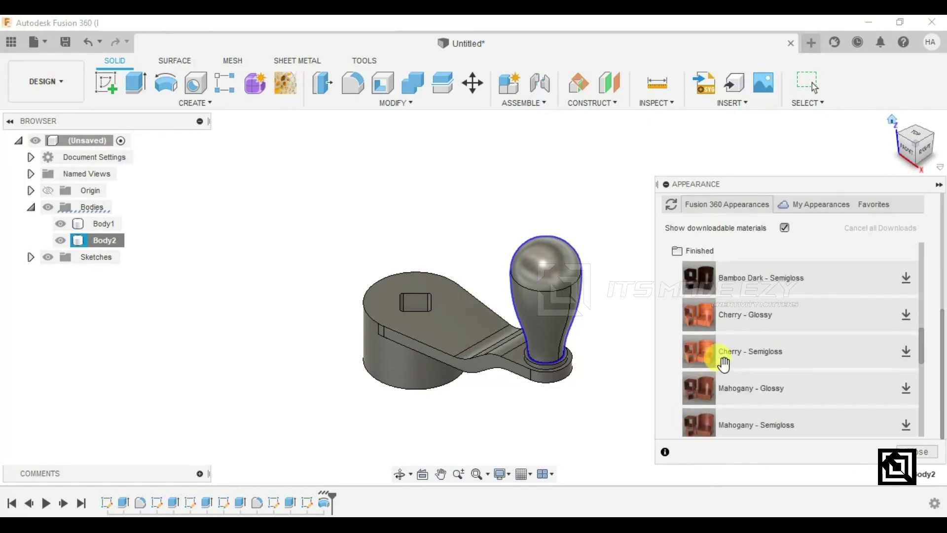
left_click(907, 314)
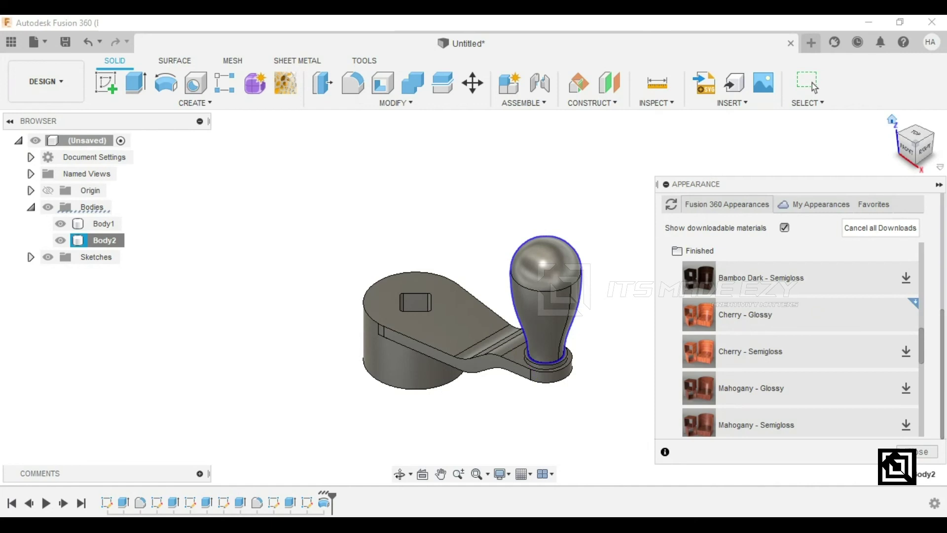
left_click_drag(794, 315, 575, 247)
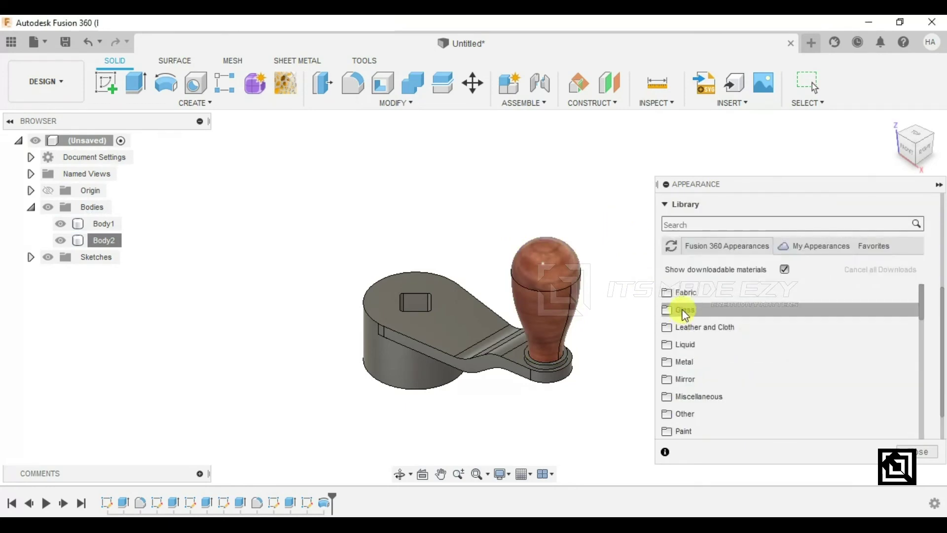
Apply the Chrome - Black metal appearance to the lever body and finish the appearance settings.
left_click(696, 362)
scroll(702, 365, "down", 5)
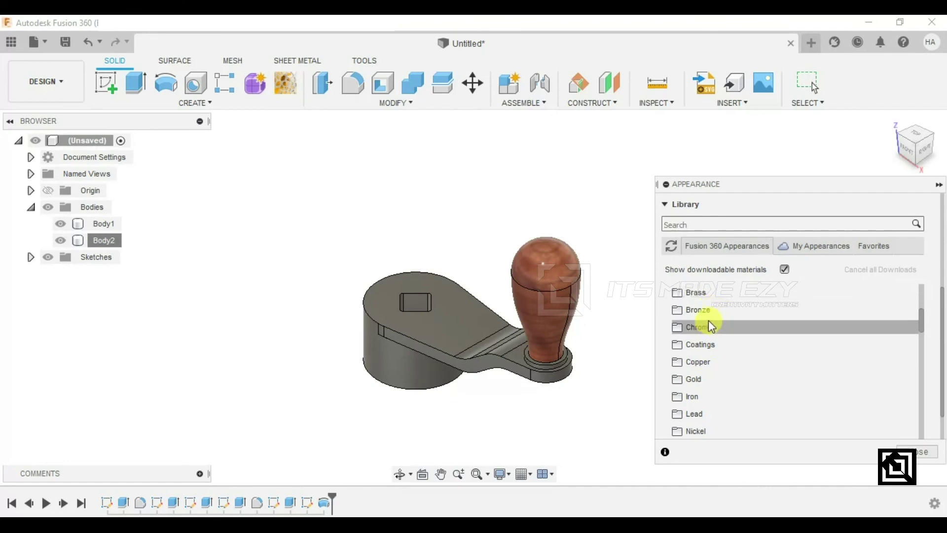
left_click(713, 332)
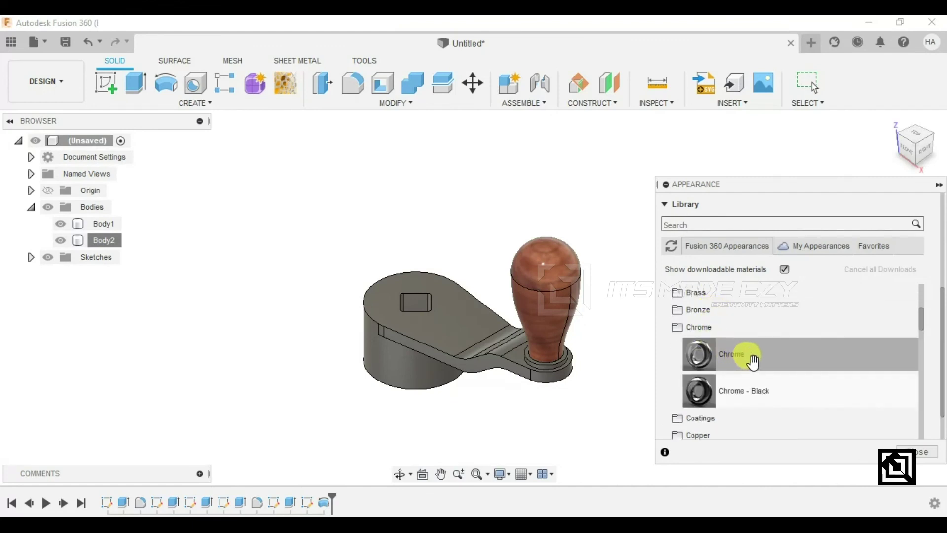
left_click_drag(697, 391, 451, 349)
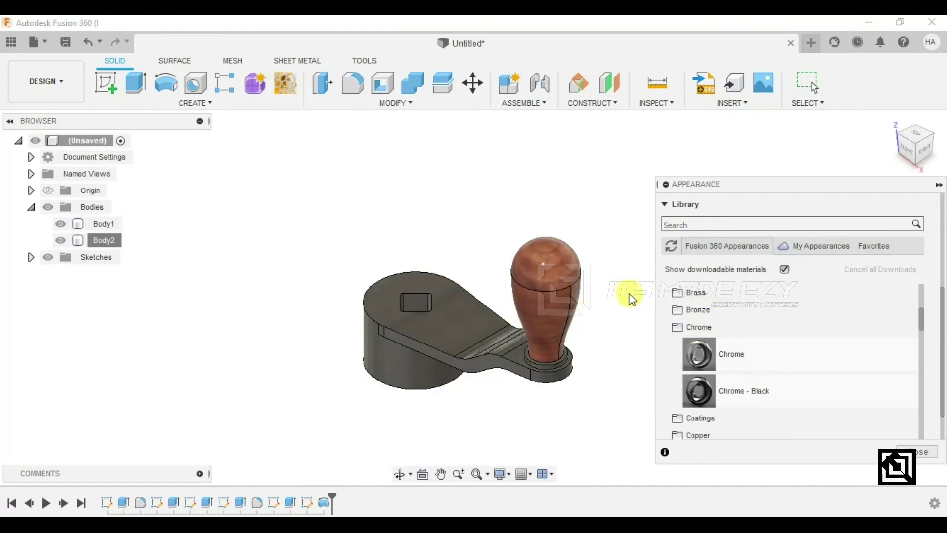
left_click(914, 451)
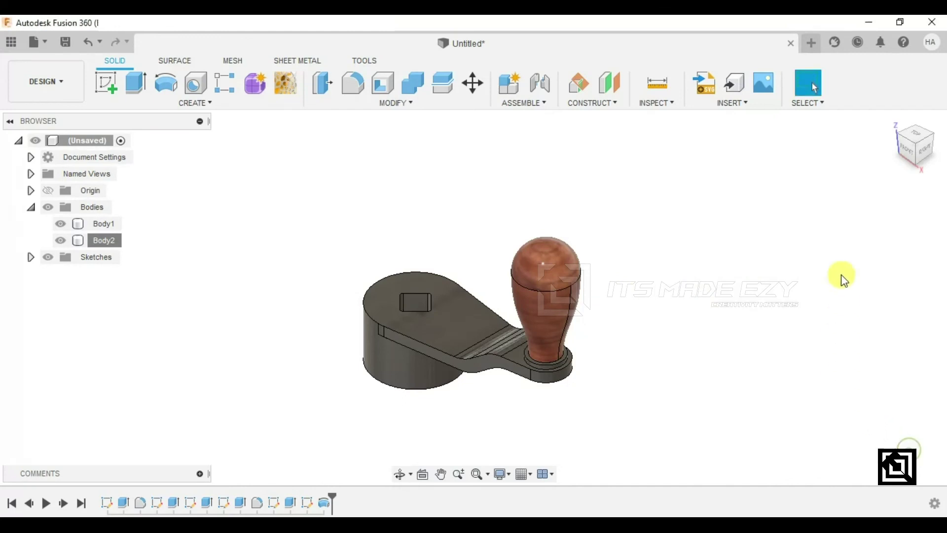
Save the design of the lever with its wooden handle.
left_click(898, 140)
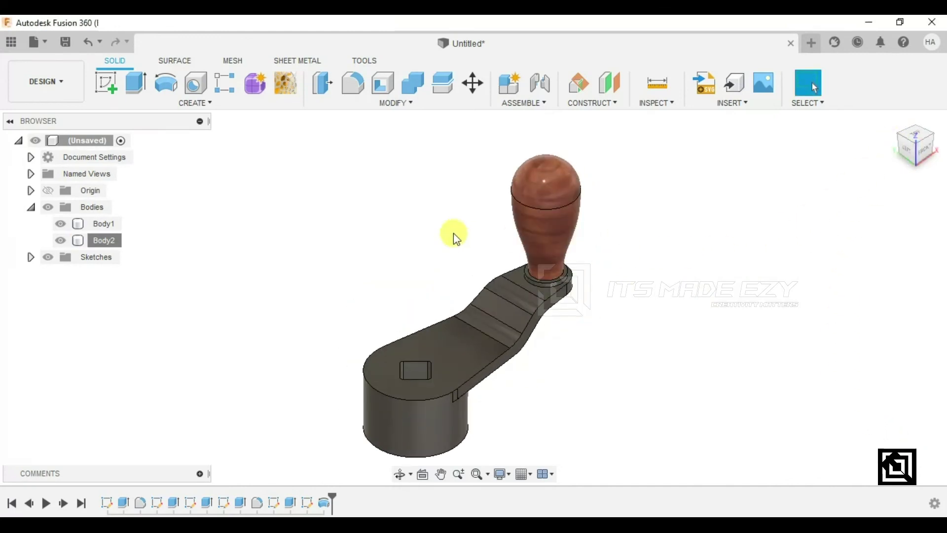
left_click(66, 43)
left_click(690, 311)
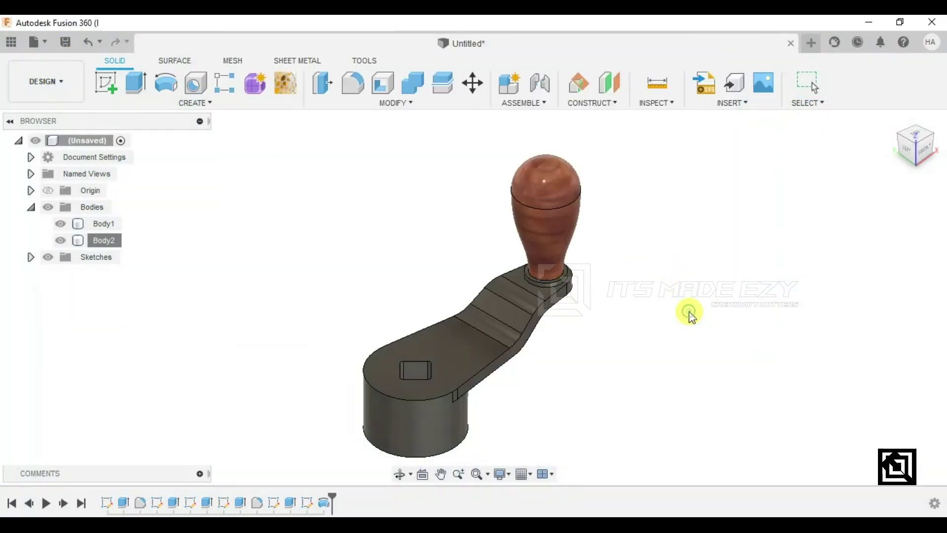